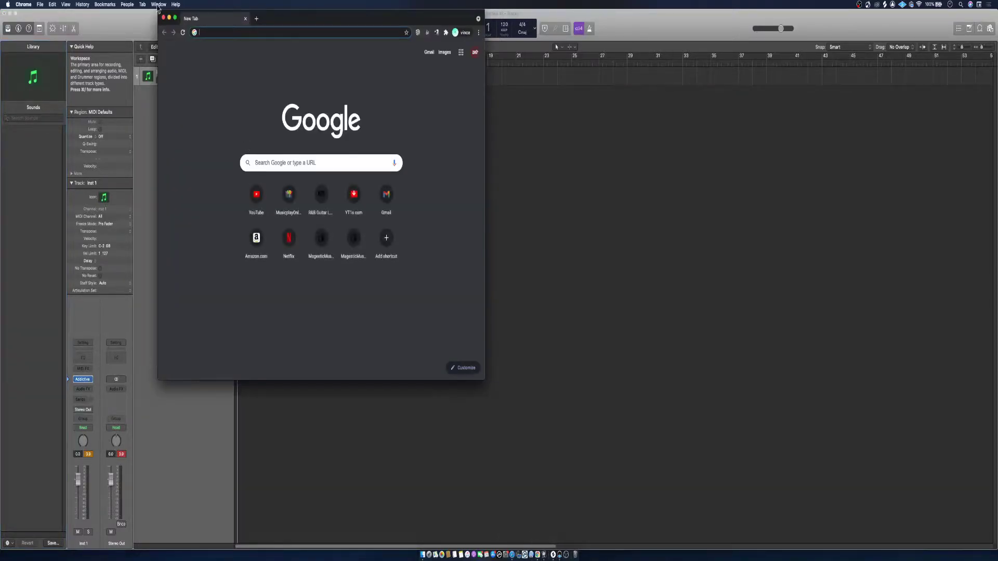
Close the Chrome window, switch to Safari and open the YouTube video "Don't - Bryson Tiller - (Studio Acapella)"
click(163, 18)
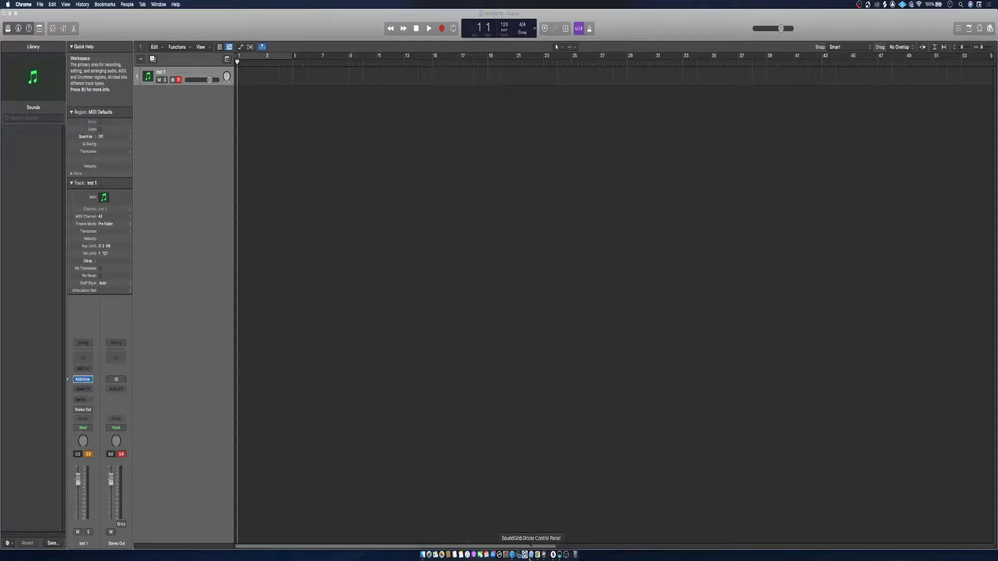
click(513, 555)
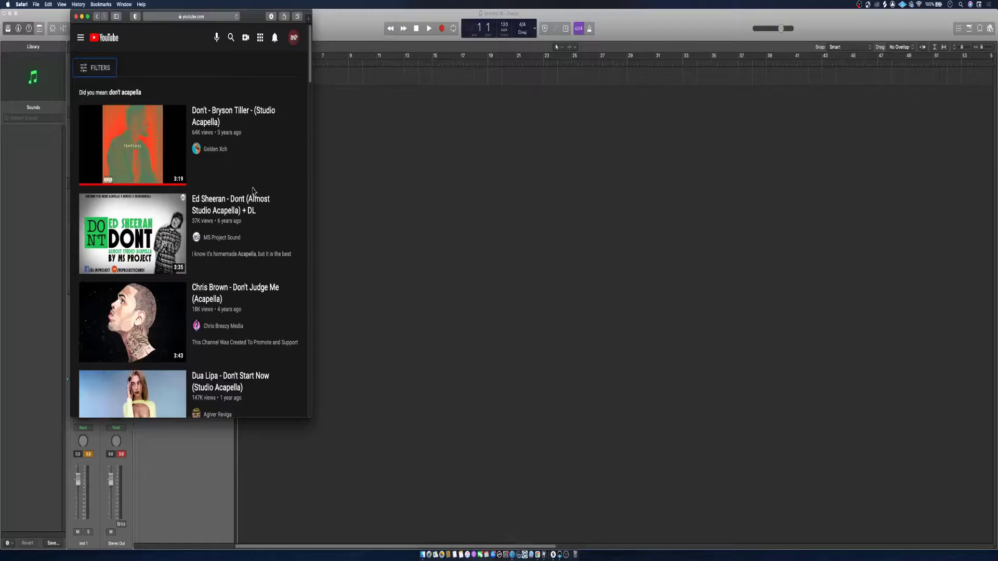
drag(245, 20, 509, 19)
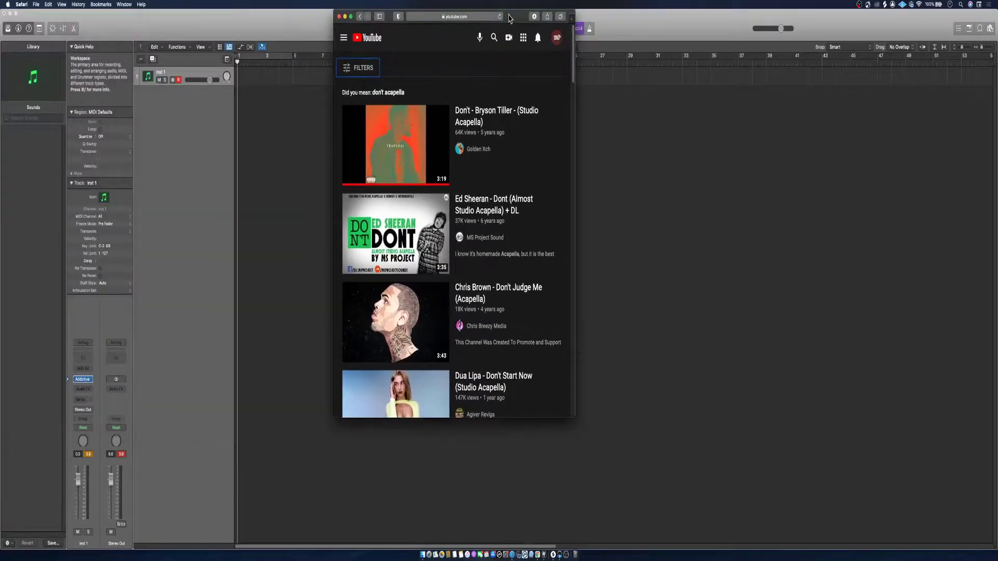
click(489, 112)
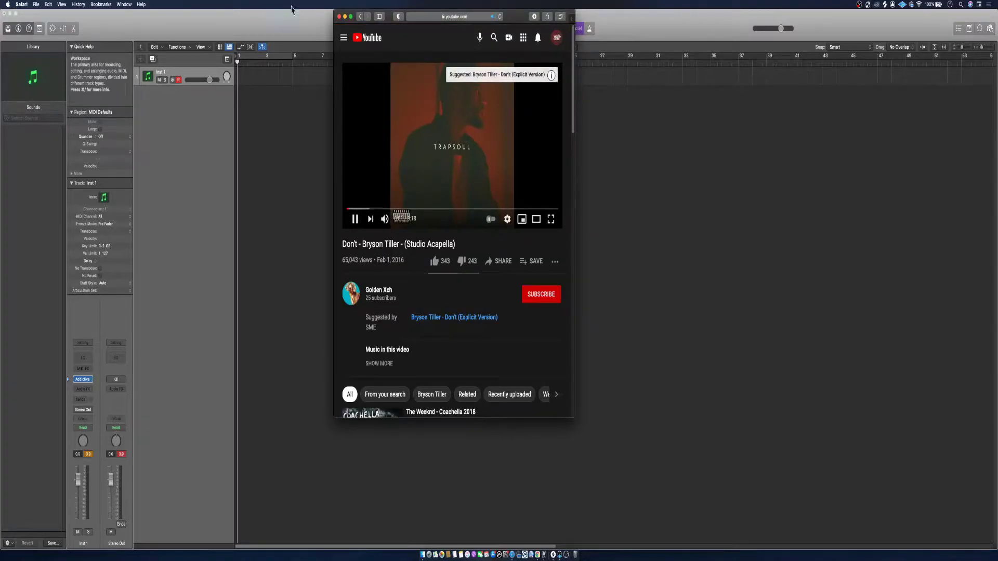
Set the Mac's sound output device to Universal Audio Thunderbolt in System Preferences
click(6, 4)
click(29, 26)
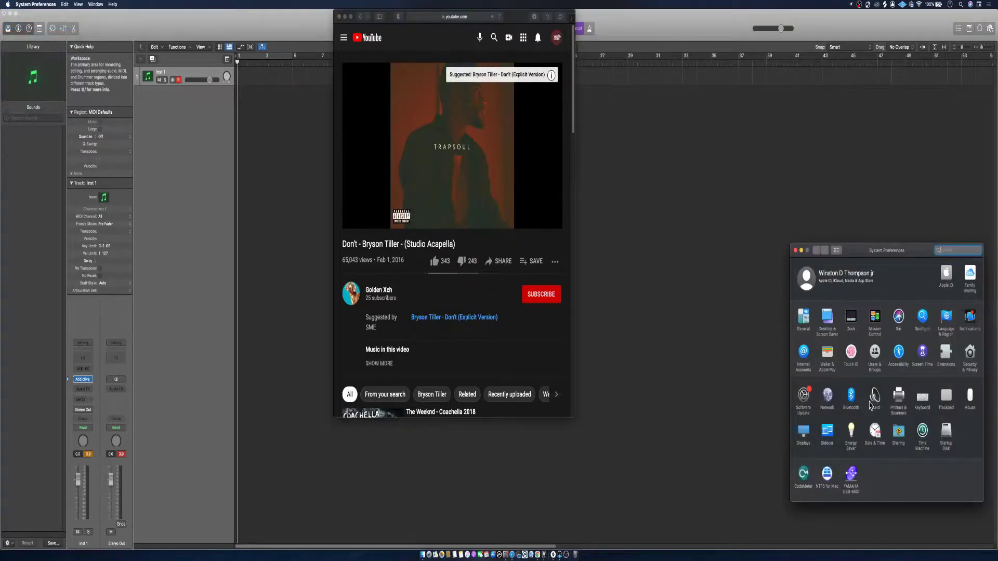
click(875, 397)
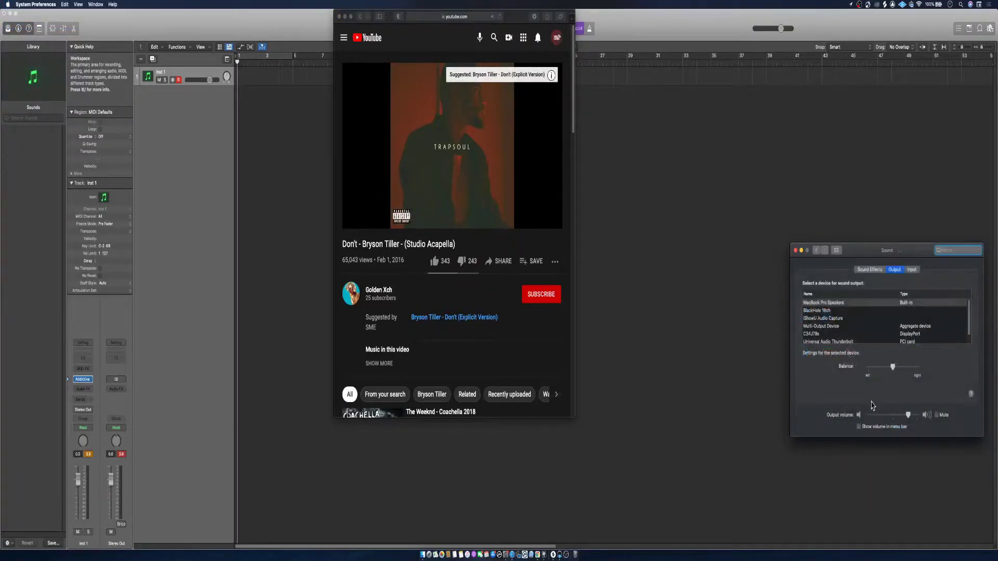
scroll(858, 320, down, 1)
click(830, 340)
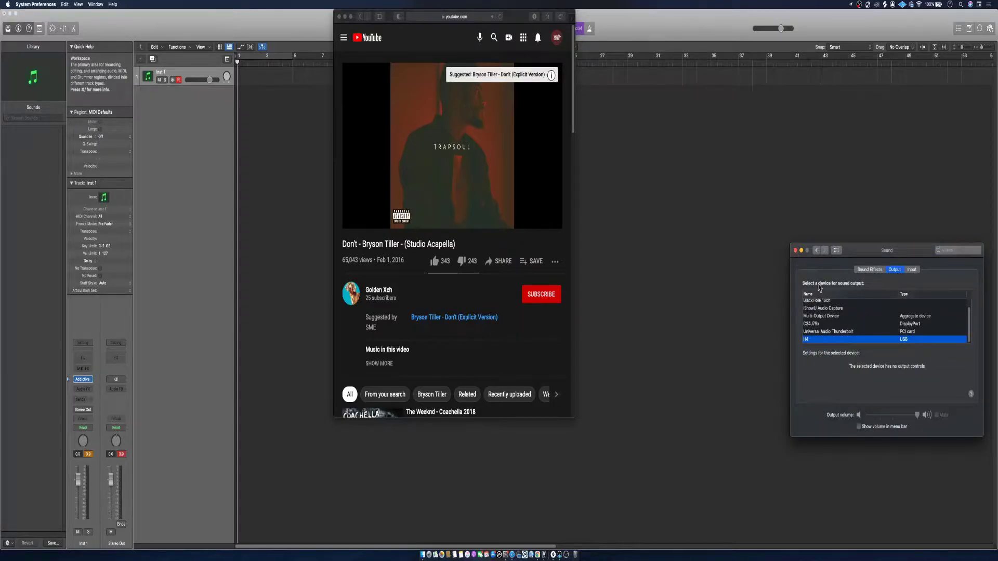
click(831, 332)
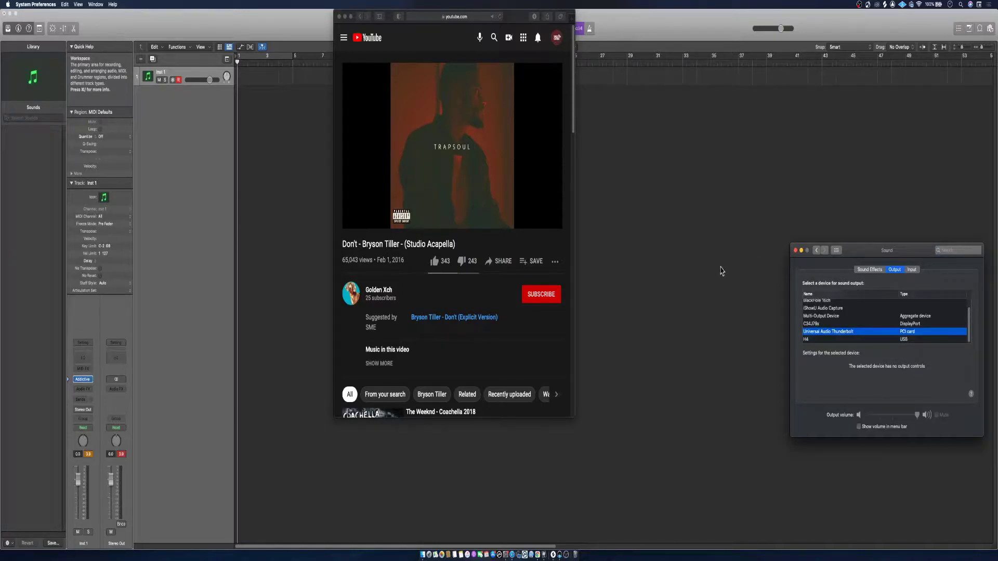
Copy the acapella video's link and convert it with the Youtube to MP3 converter on YT1s.com in a new Safari tab
click(450, 16)
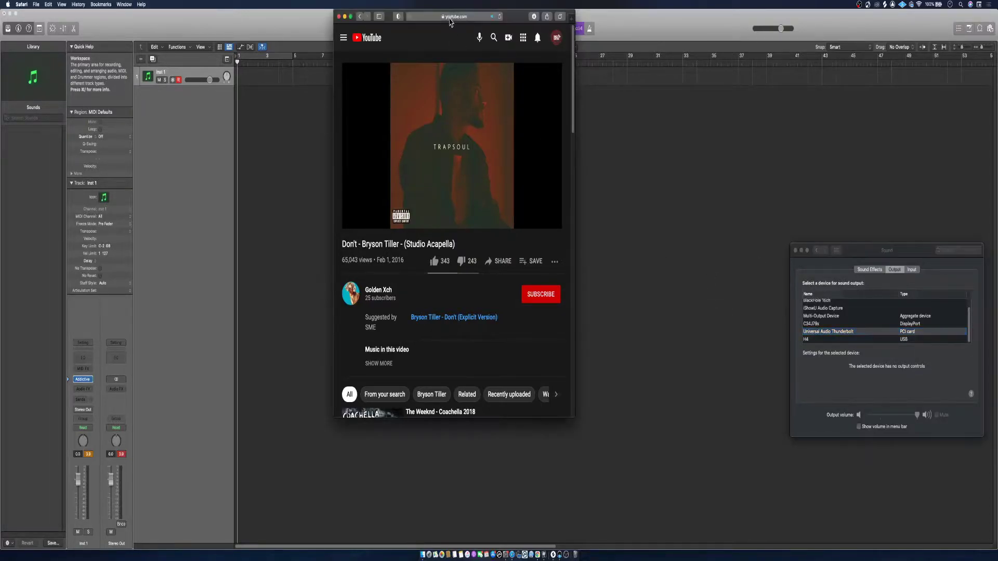
click(450, 16)
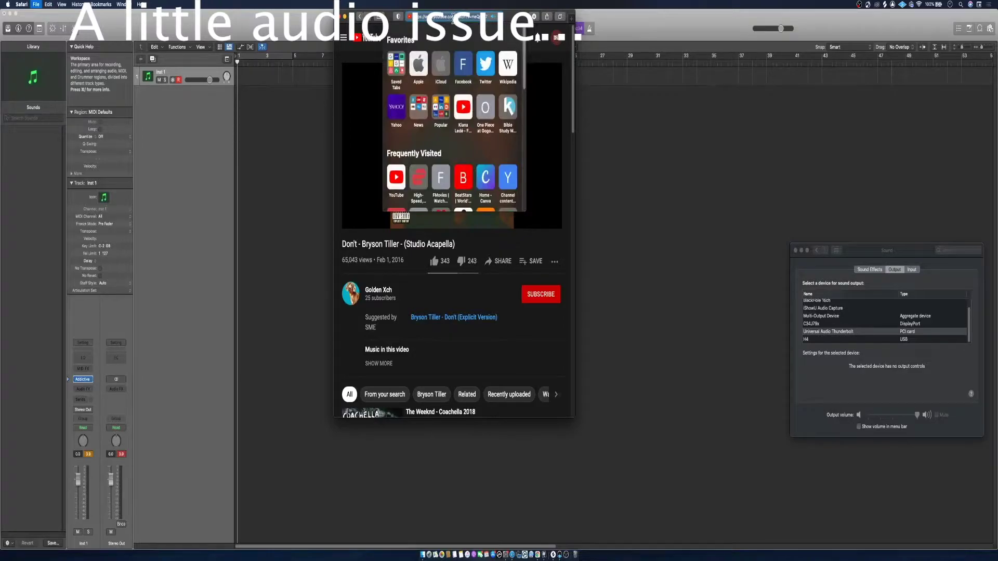
key(super+t)
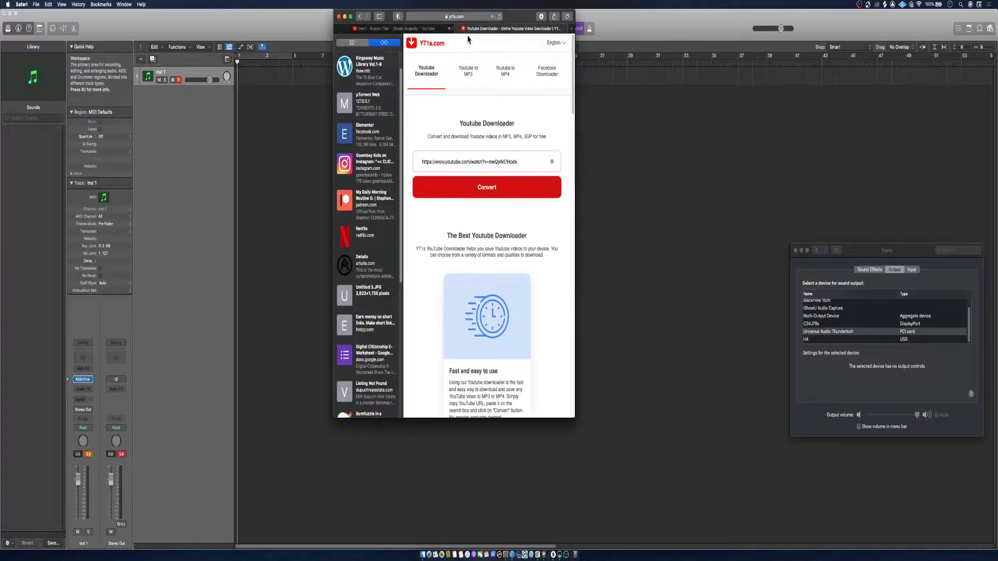
click(471, 73)
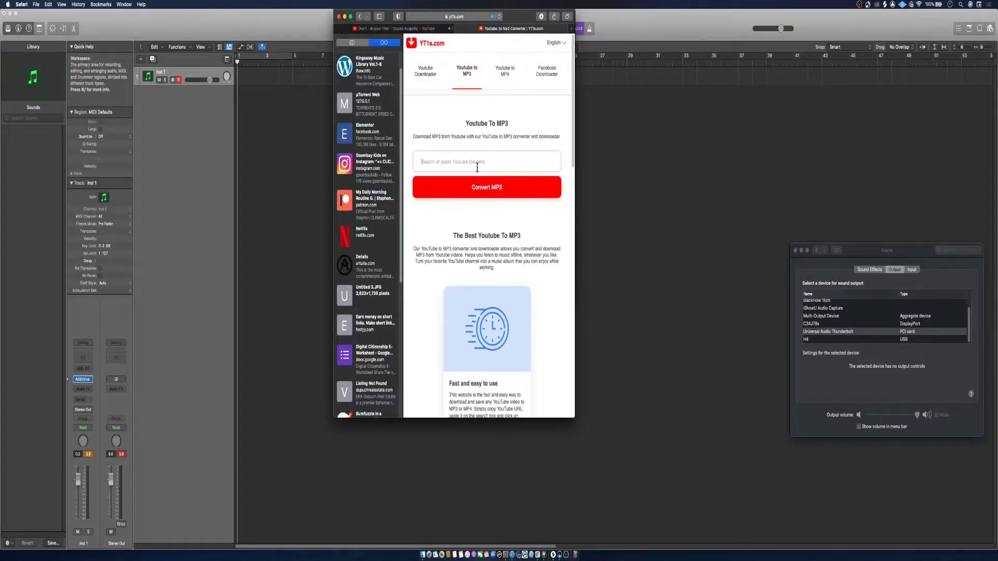
click(498, 196)
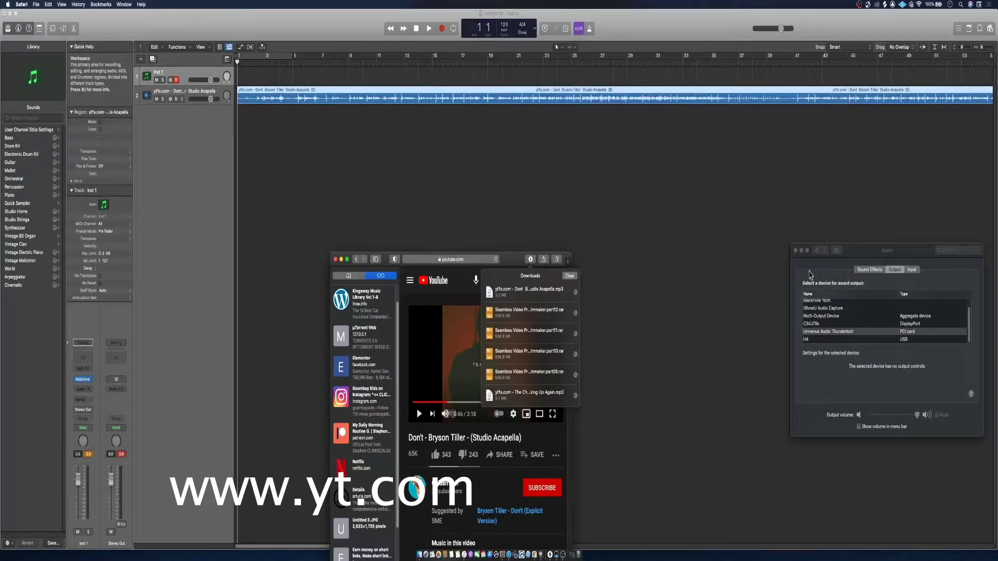
Minimize the System Preferences and Safari windows and select the imported acapella track in Logic Pro X
click(802, 251)
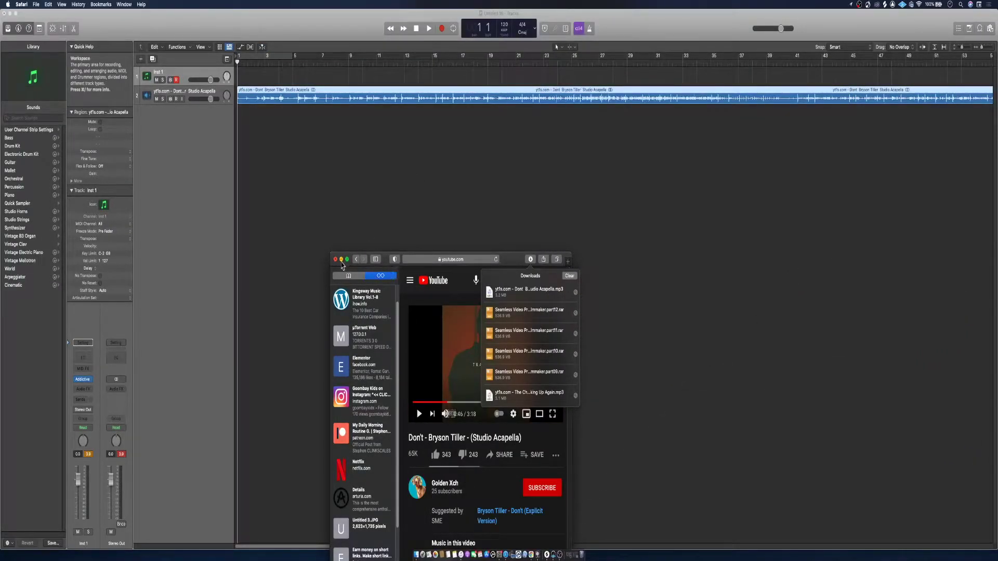
click(342, 259)
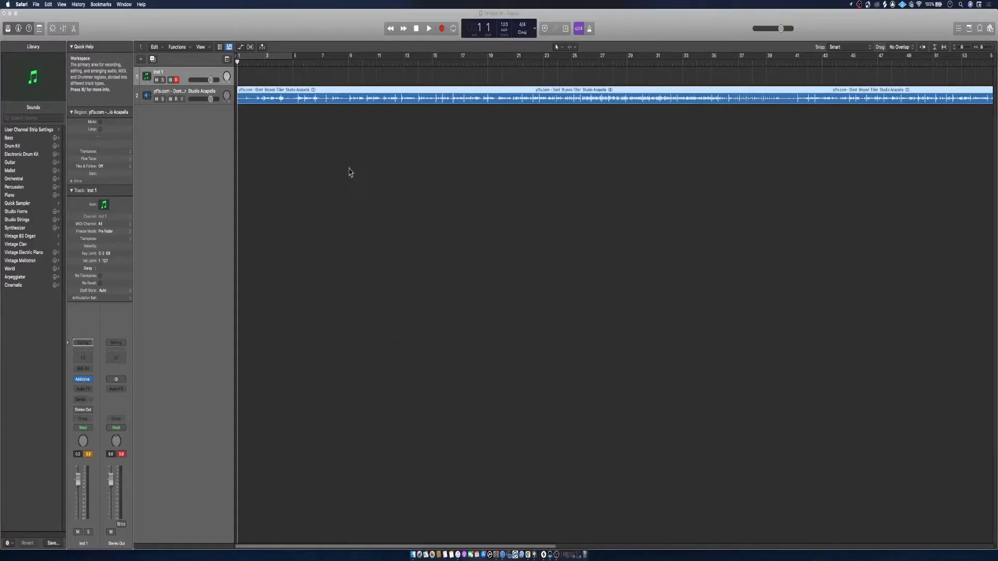
key(super+Down)
key(super+Down)
key(super+Down)
key(super+Down)
key(super+Right)
key(super+Right)
key(super+Right)
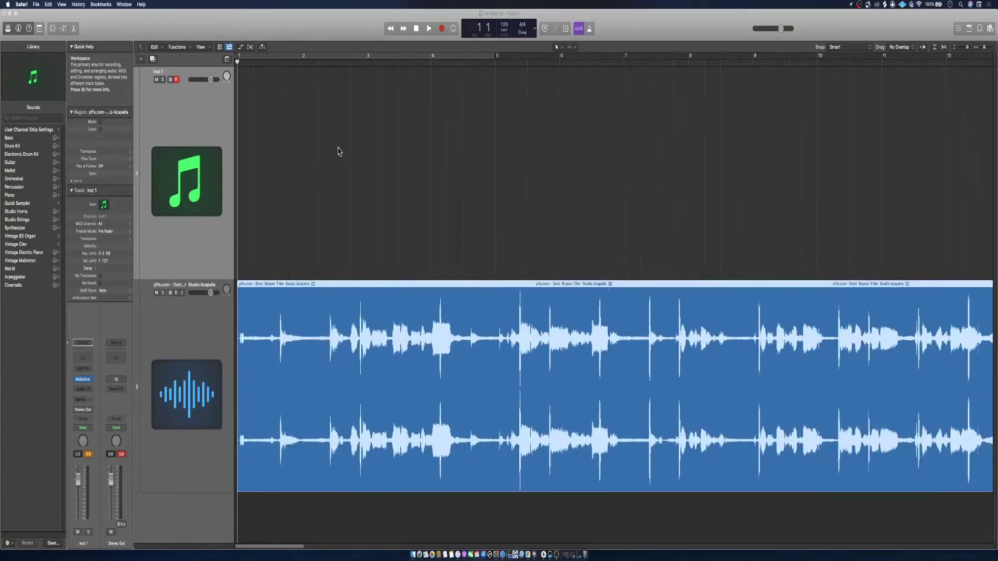
click(208, 327)
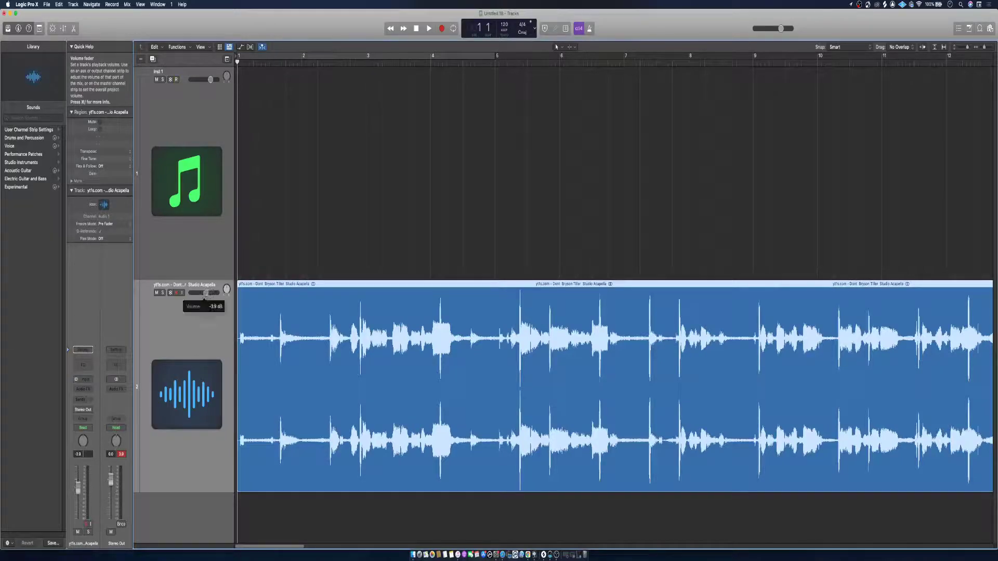
Trim the near-silent lead-in from the start of the acapella region, keeping the region at bar 1
key(super+Right)
key(super+Right)
key(super+Right)
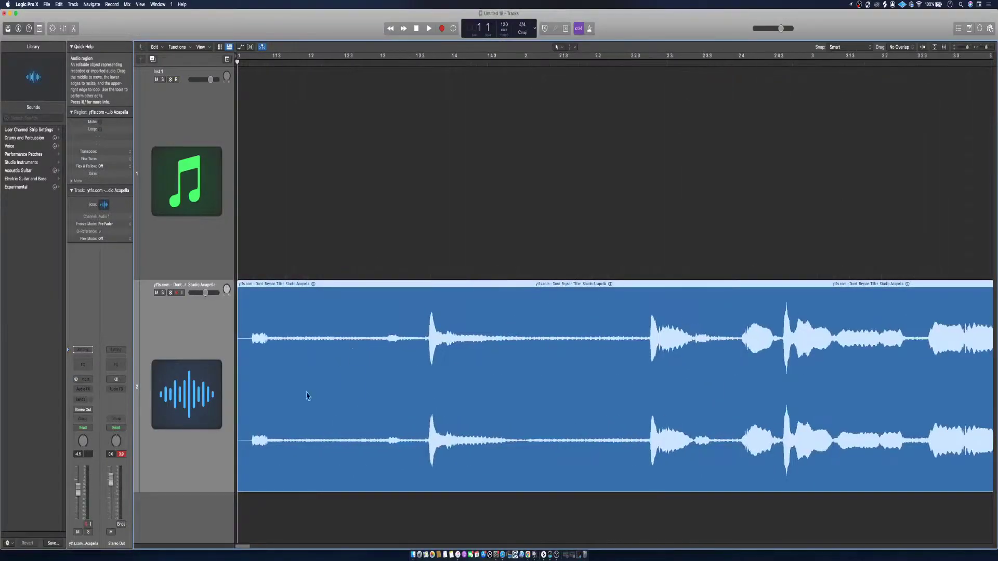
drag(245, 493, 255, 475)
Play the acapella and raise its track volume to about 0 dB
key(space)
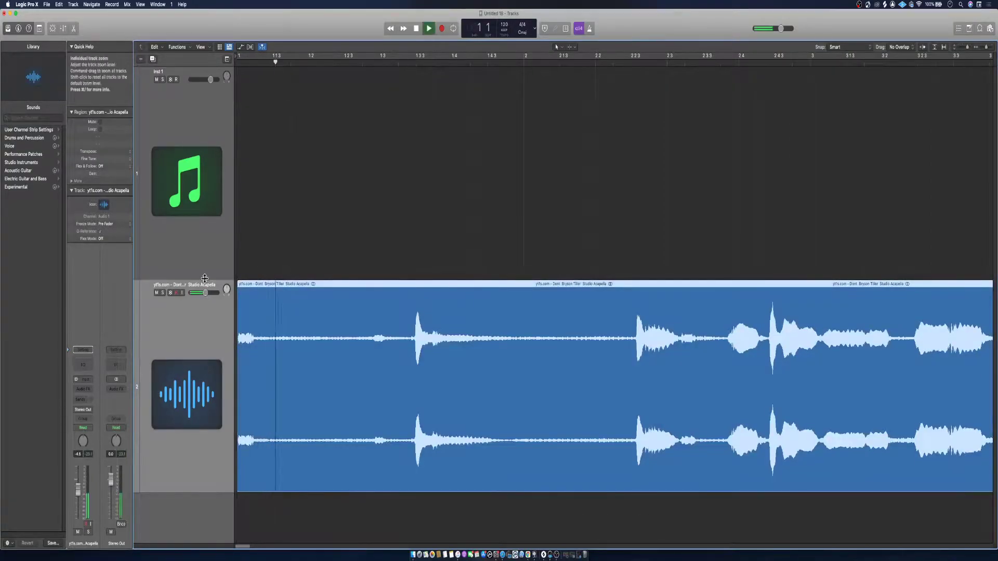
drag(78, 488, 78, 477)
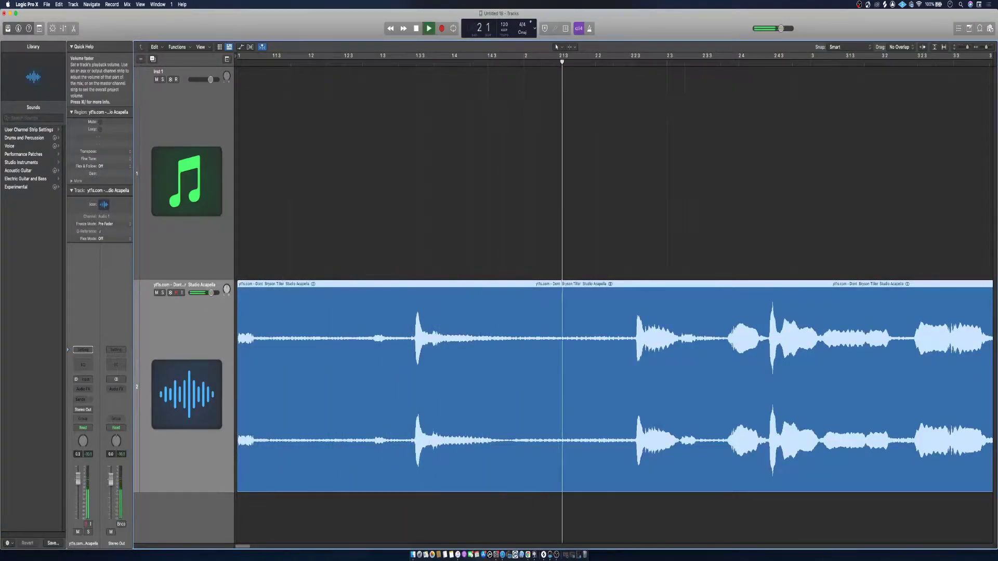
scroll(515, 394, down, 10)
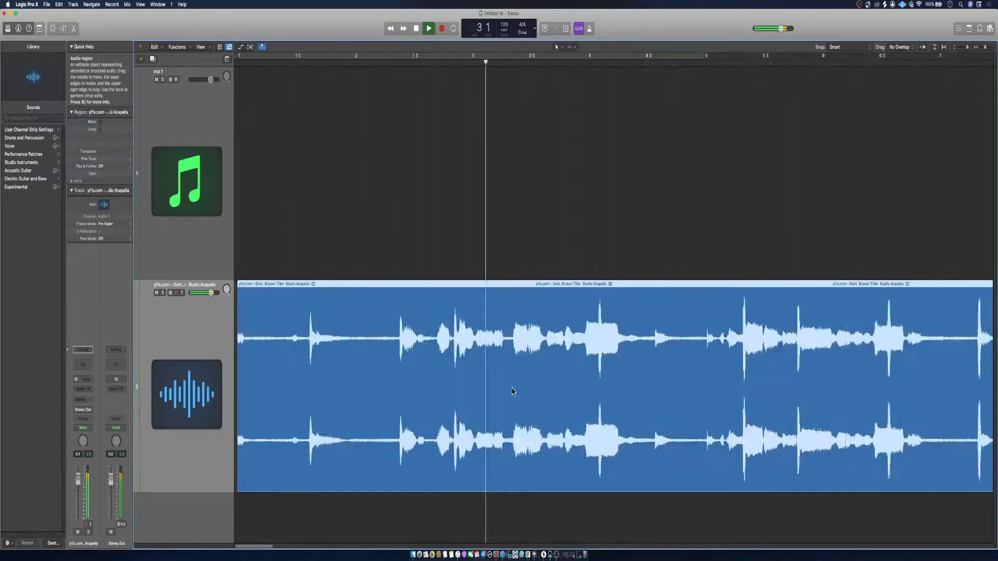
scroll(512, 391, up, 1)
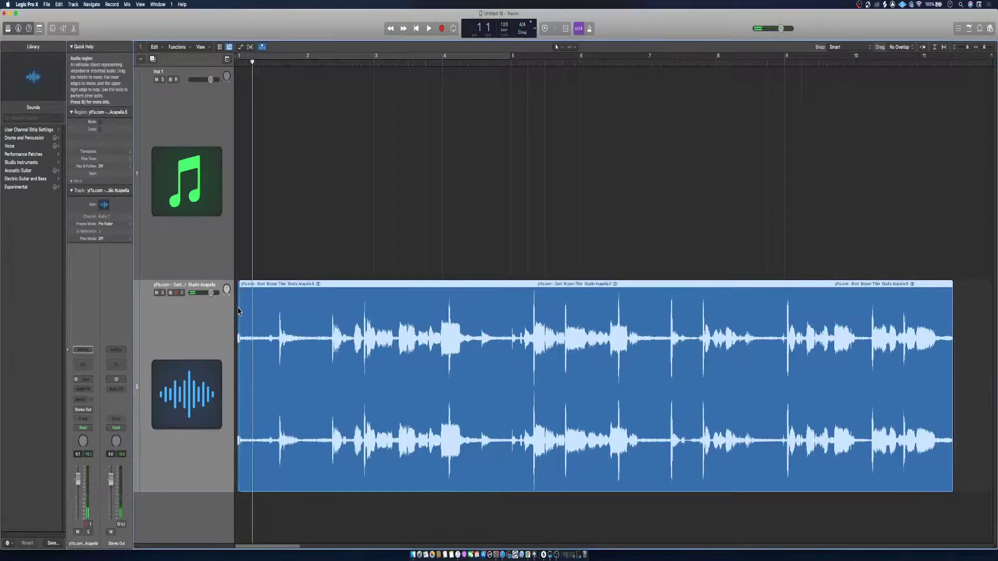
Delete the leftover sliver at the front of the acapella, play from the beginning and move the region to bar 1
click(238, 311)
key(Delete)
key(Return)
key(space)
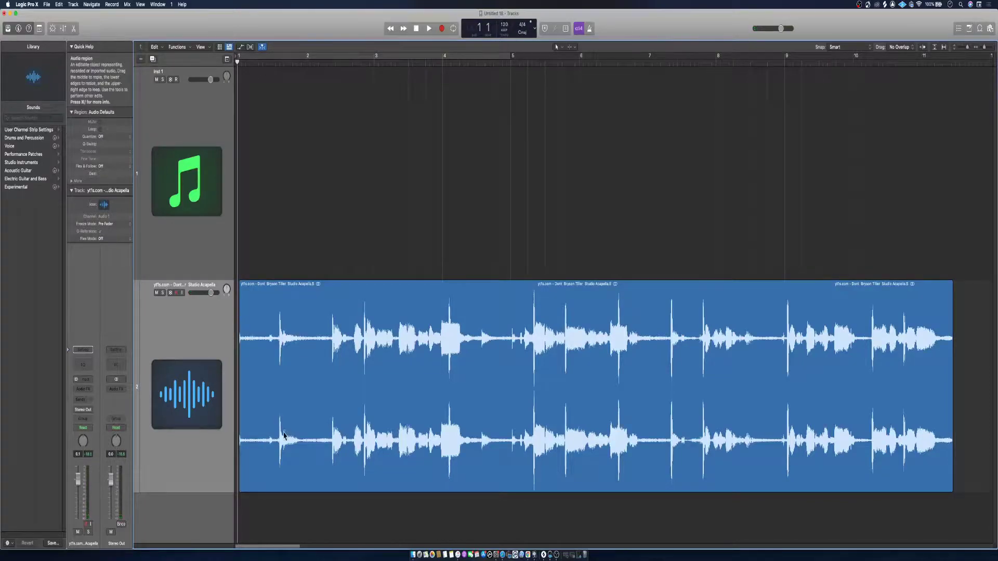
drag(318, 421, 317, 420)
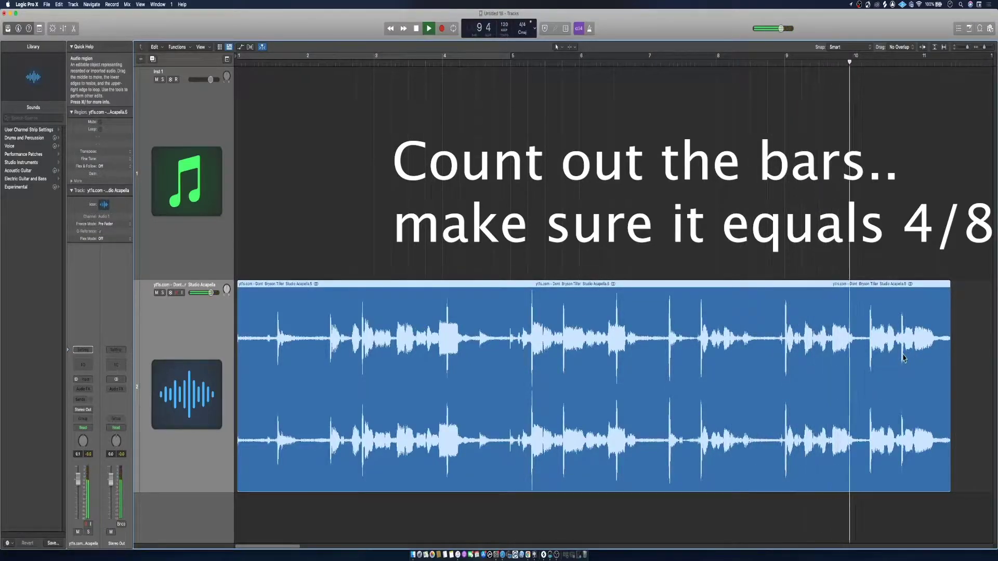
Stop playback, trim the acapella region's end to the playhead near bar 10 beat 4, and return to the beginning
key(space)
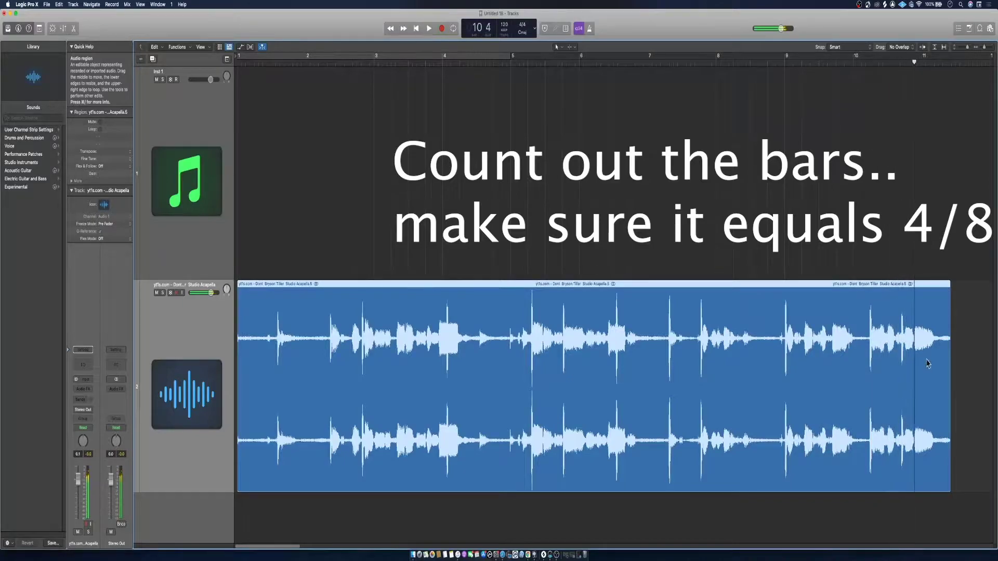
drag(949, 489, 915, 495)
key(Return)
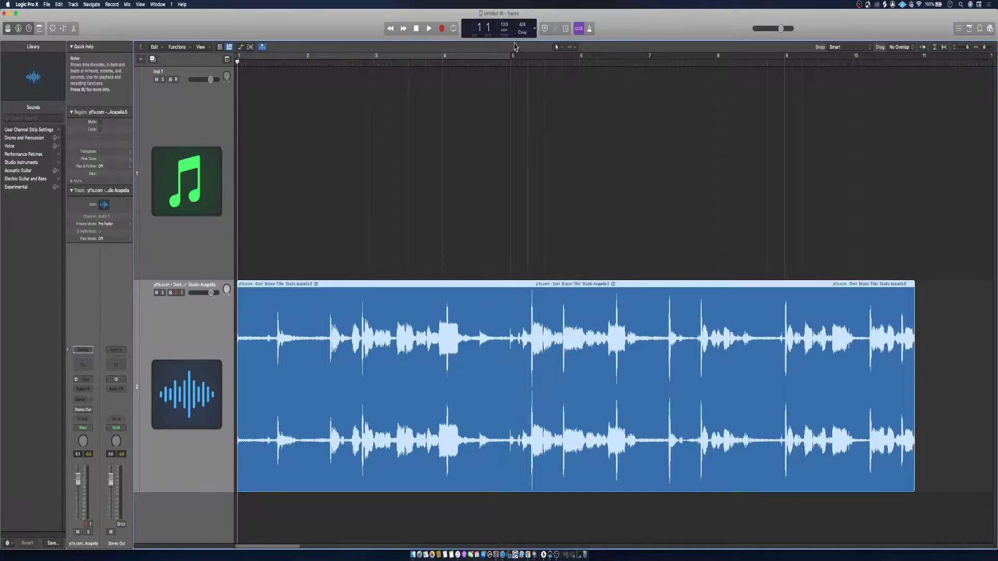
Set the project tempo to 97 BPM, turn on the metronome and play the acapella from the beginning against it
drag(506, 22, 506, 44)
key(space)
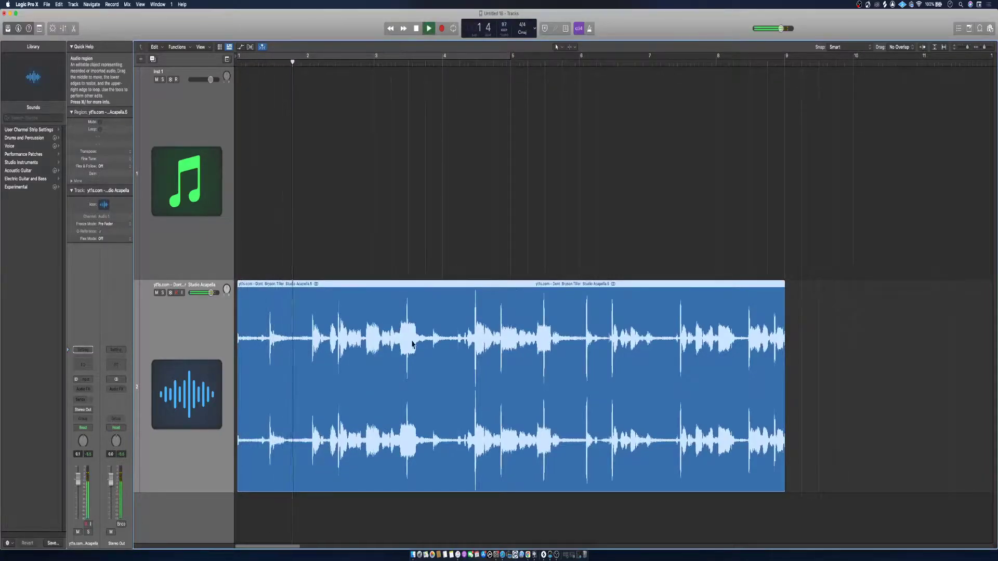
key(space)
click(592, 29)
key(Return)
key(space)
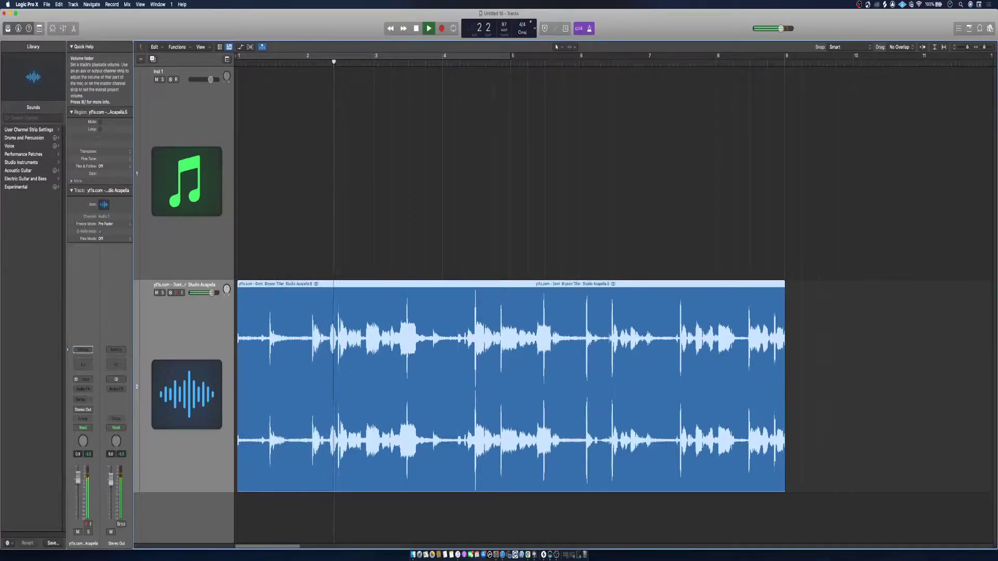
Enable Flex on the acapella track and set its mode to Flex Time - Automatic
click(252, 48)
click(188, 302)
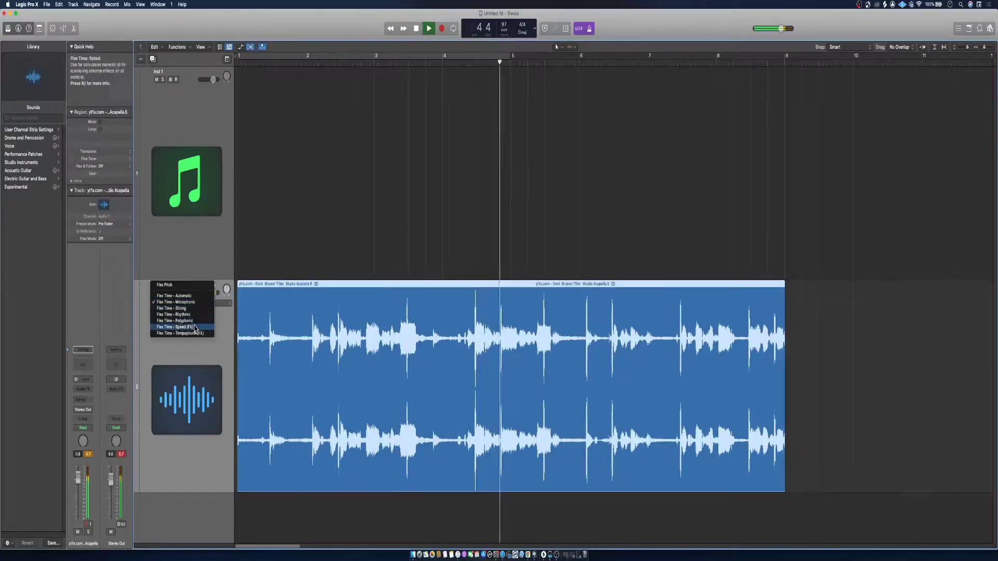
click(196, 299)
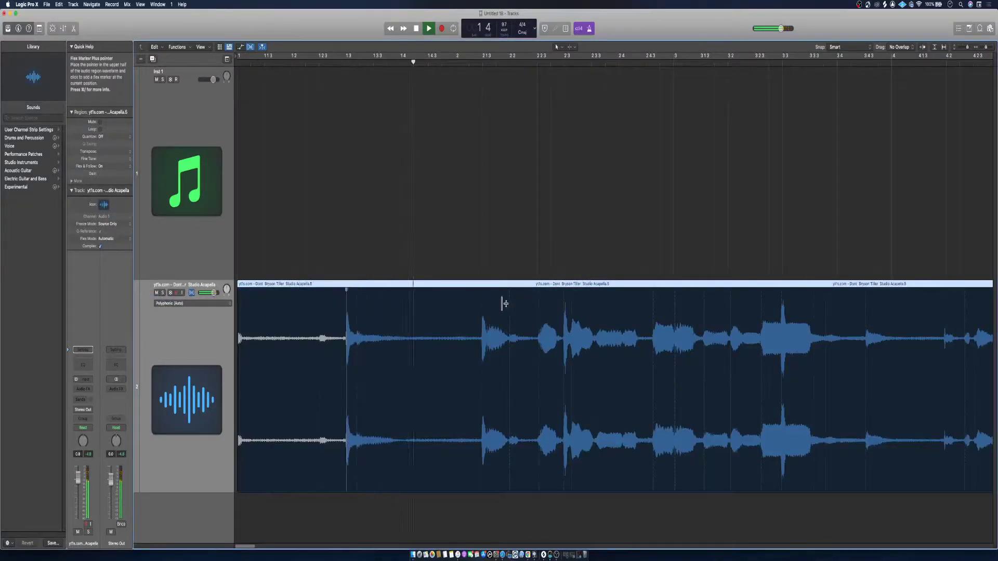
Add flex markers to the acapella's loud transients at bar 2 beat 3 and bar 4 beat 3 while checking playback
scroll(519, 328, right, 5)
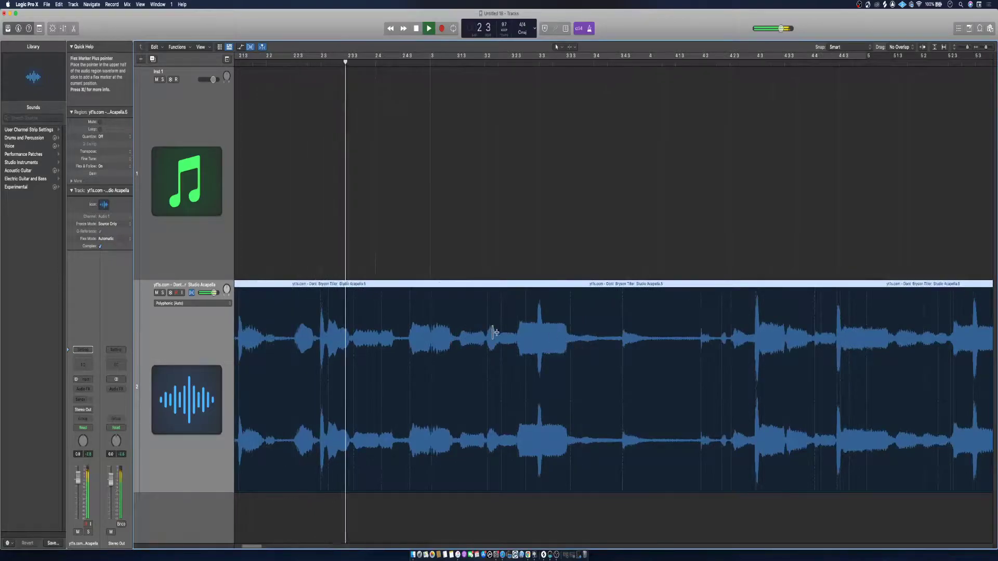
key(space)
click(322, 295)
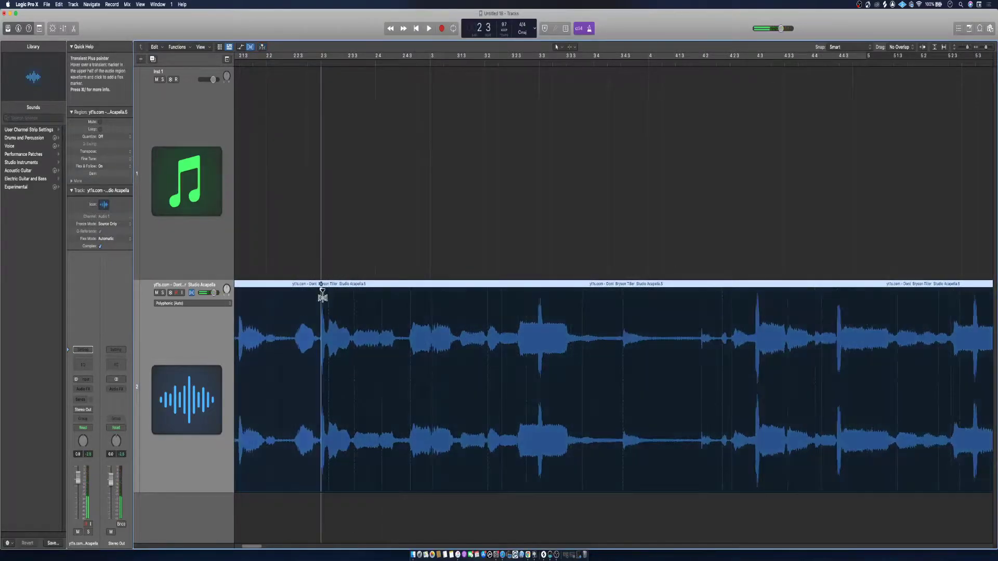
key(space)
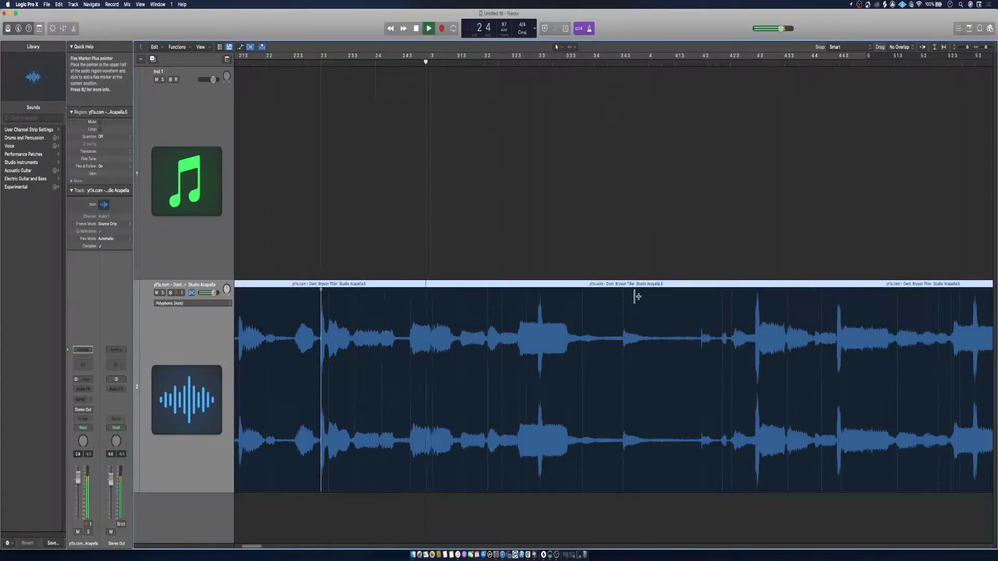
click(757, 294)
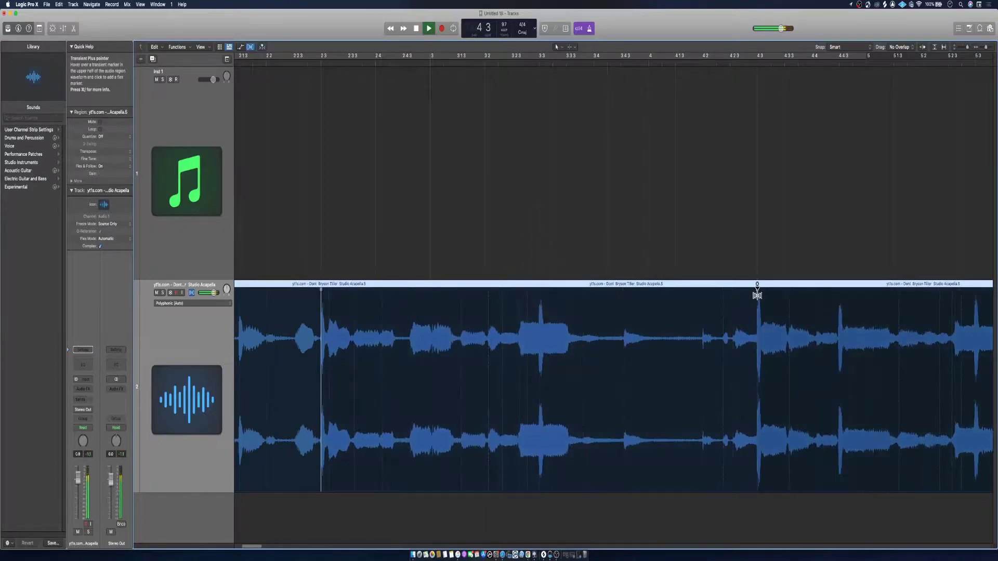
scroll(757, 325, right, 5)
key(space)
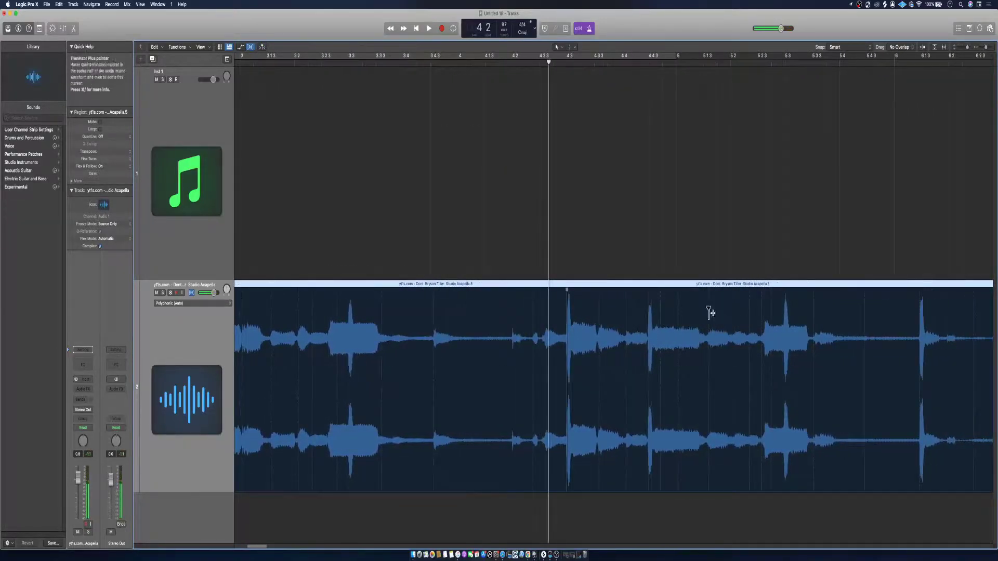
Add a flex marker to the acapella's loud transient at bar 5 beat 3, align it to the grid and check playback
scroll(758, 318, right, 3)
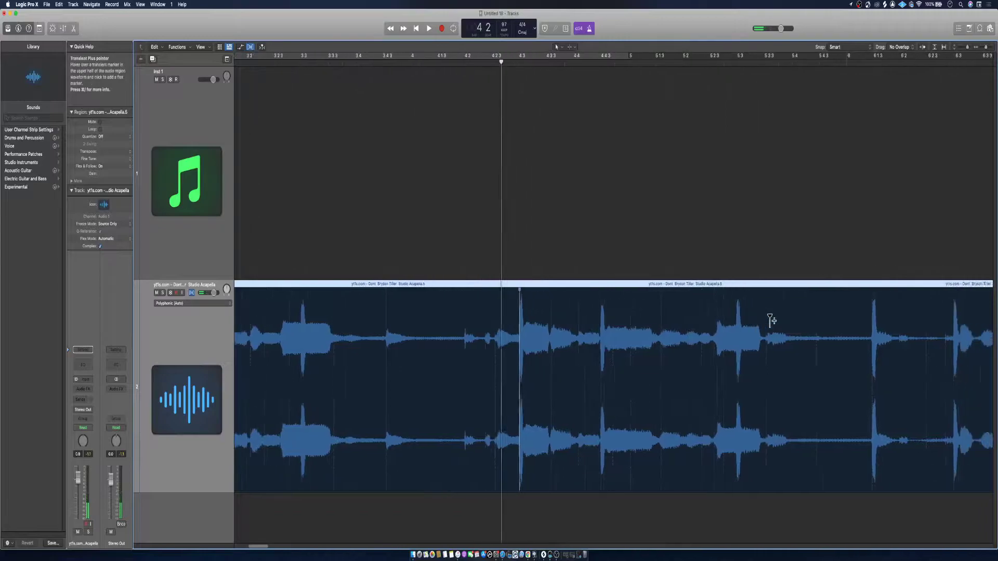
click(693, 300)
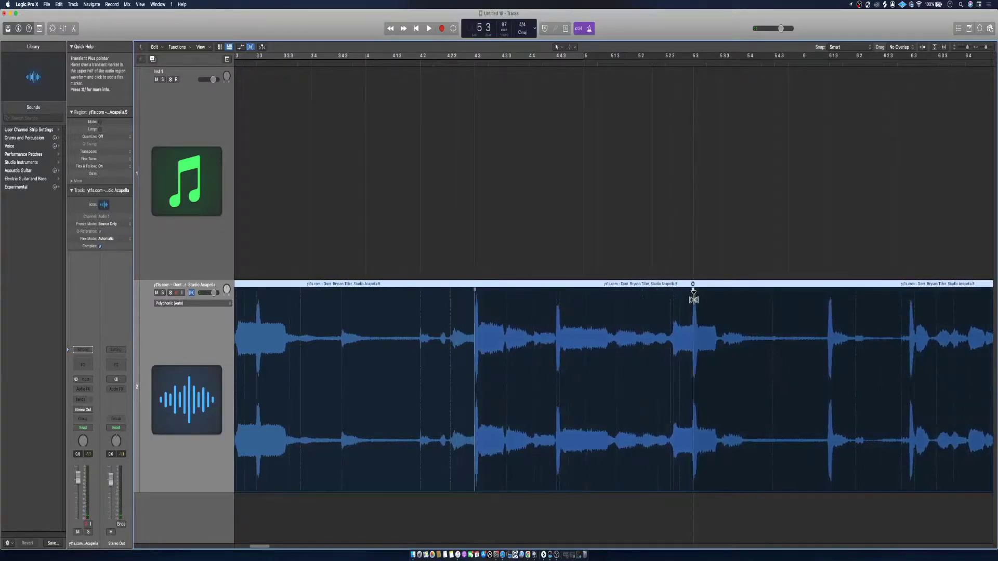
mouse_move(693, 300)
mouse_down()
mouse_move(843, 301)
mouse_move(693, 316)
mouse_up()
key(space)
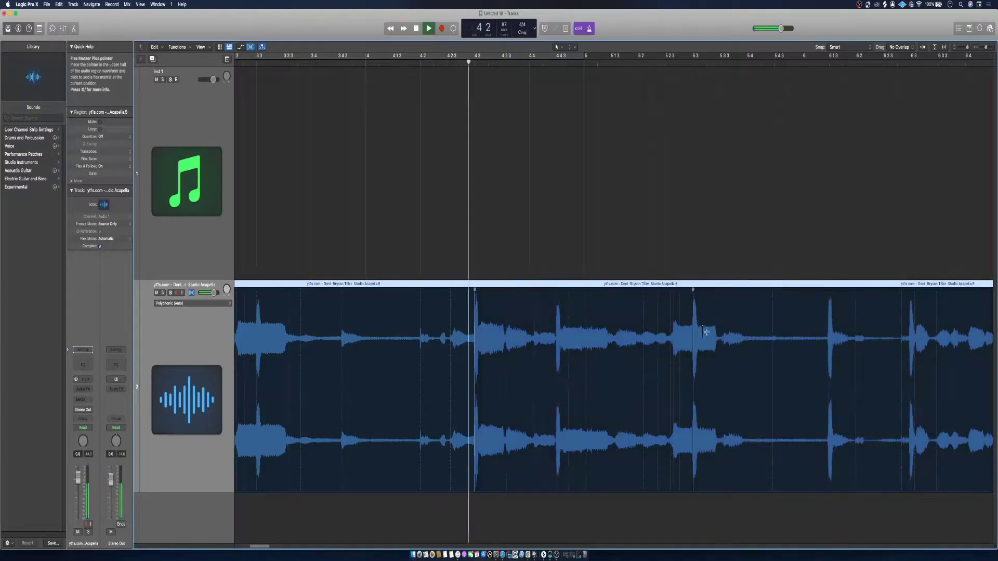
key(space)
Add flex markers to the acapella at bar 6 beat 3, bar 7 beat 1 and bar 7 beat 3, aligned to the grid
click(739, 292)
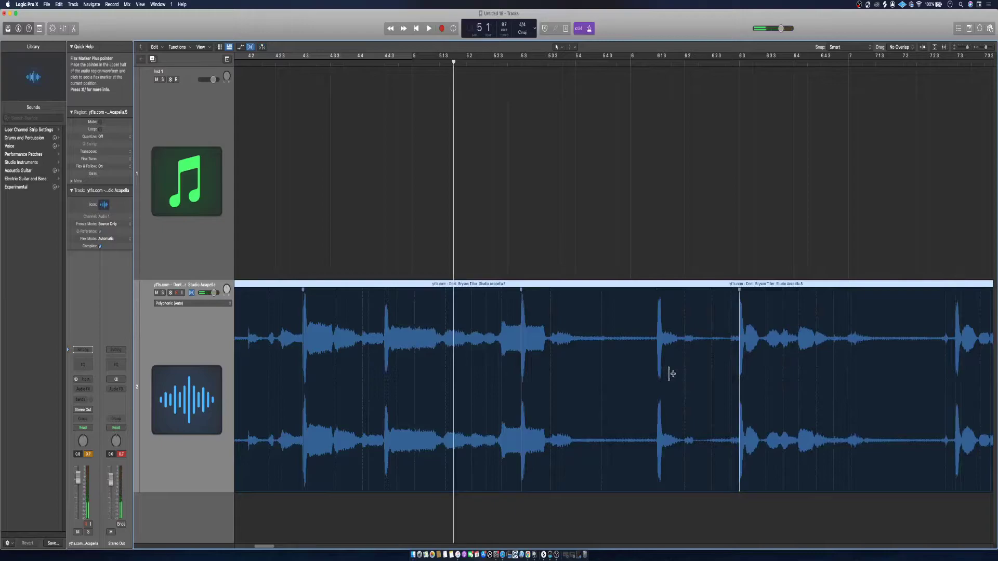
click(851, 292)
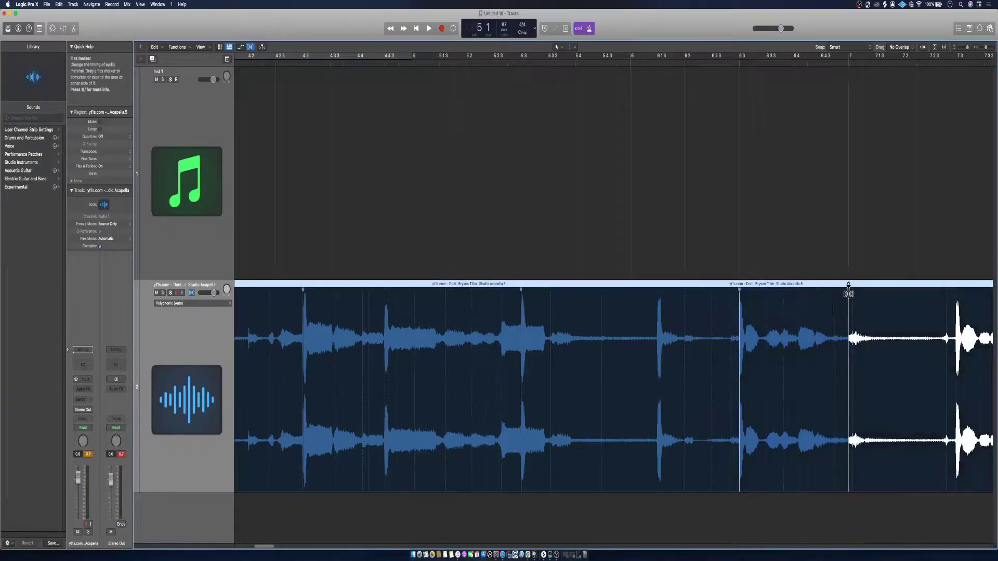
scroll(785, 360, right, 5)
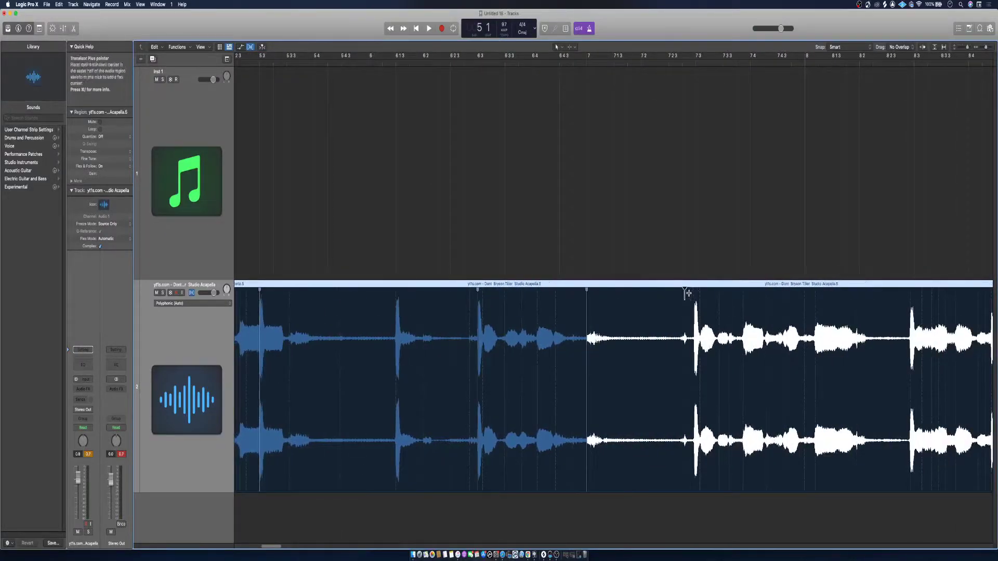
click(697, 291)
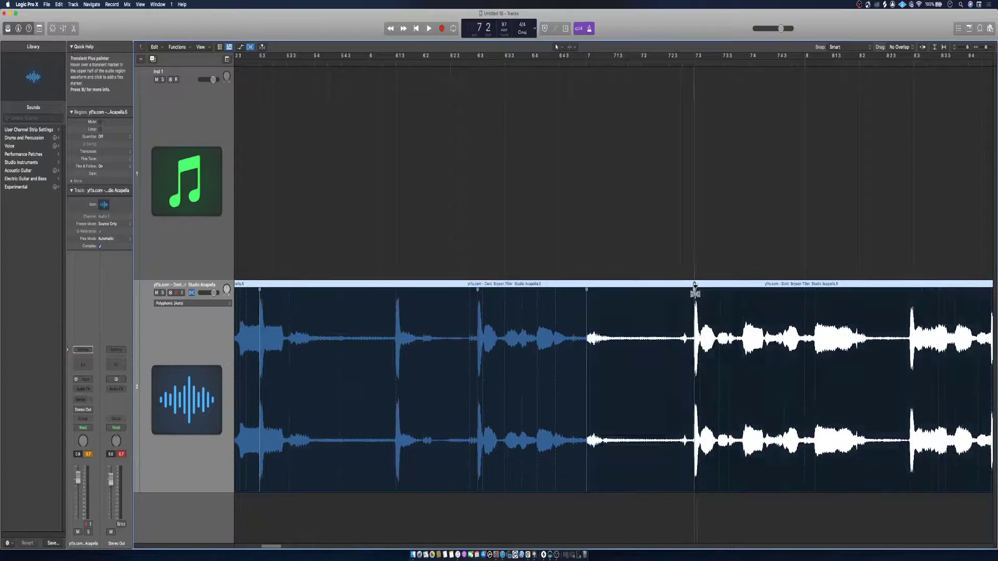
scroll(686, 330, right, 5)
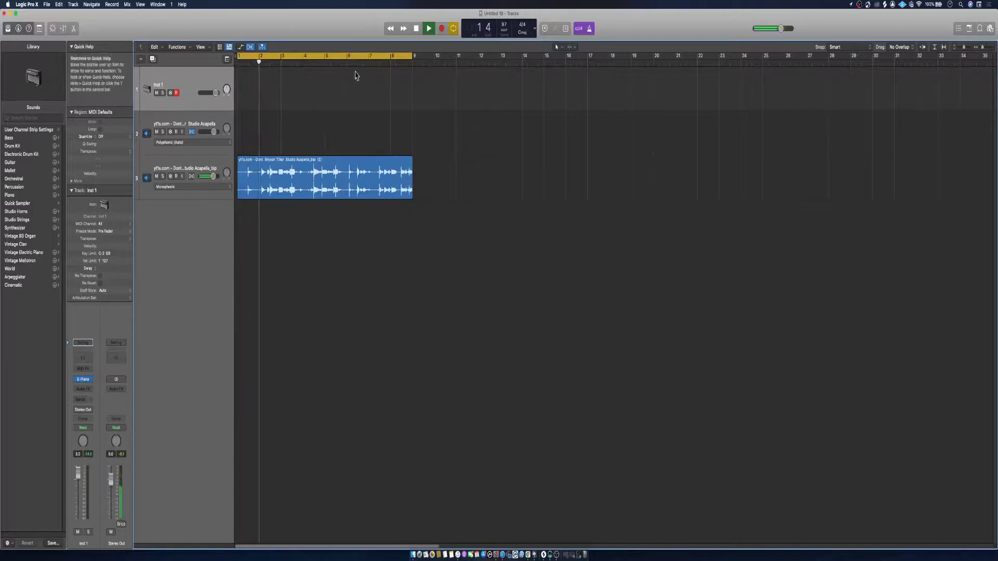
Record an eight-bar pad part on the Inst 1 track with Analog Lab's Naked Planet preset and move the plug-in window aside
click(416, 29)
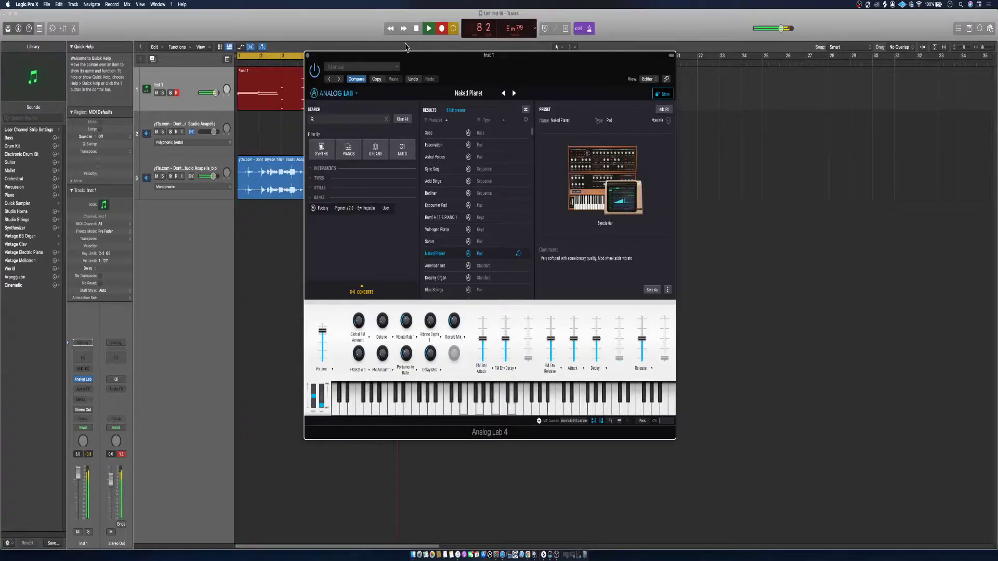
key(space)
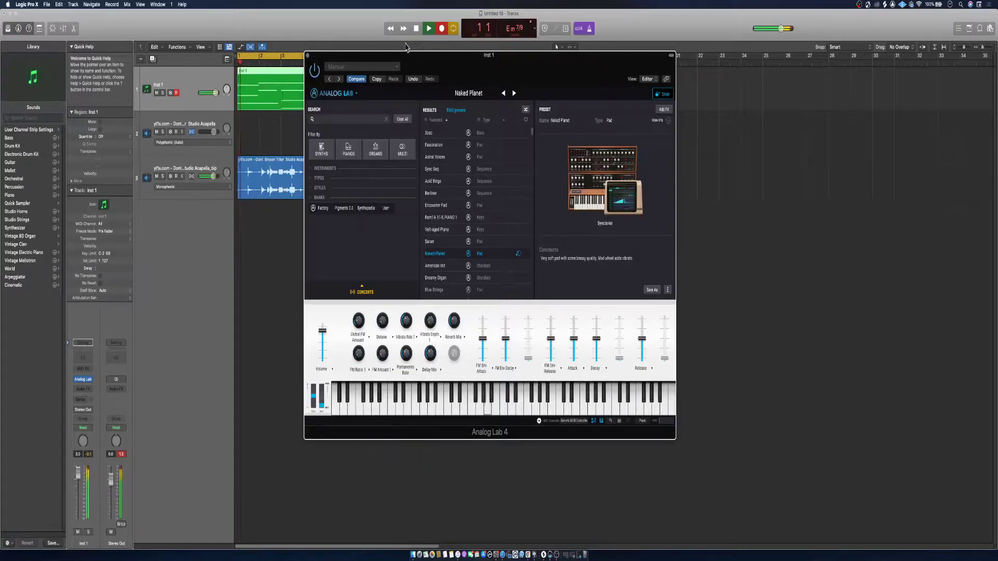
drag(449, 68, 731, 136)
Open the recorded pad region in the Piano Roll and quantize all its notes to 1/16
click(342, 91)
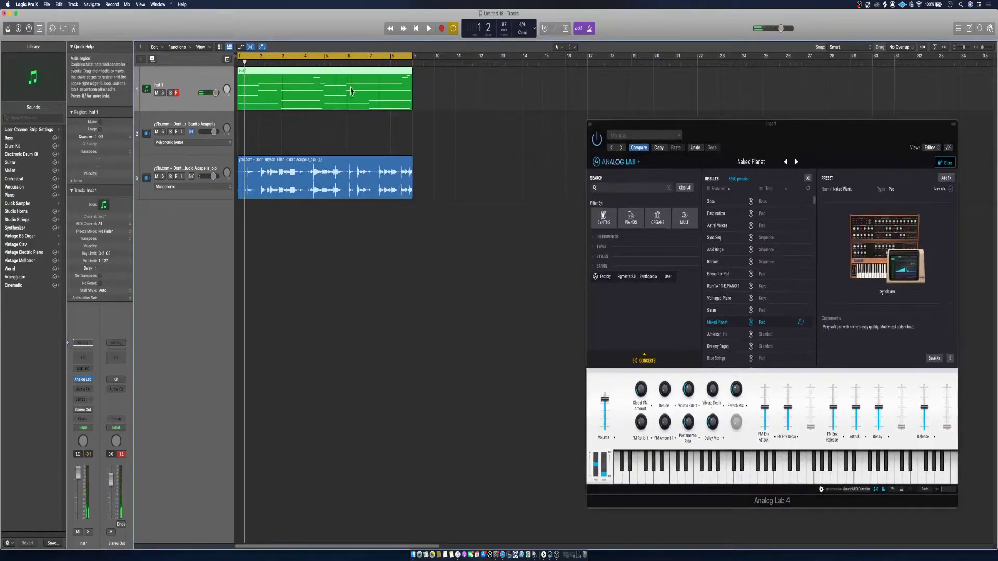
key(e)
click(399, 411)
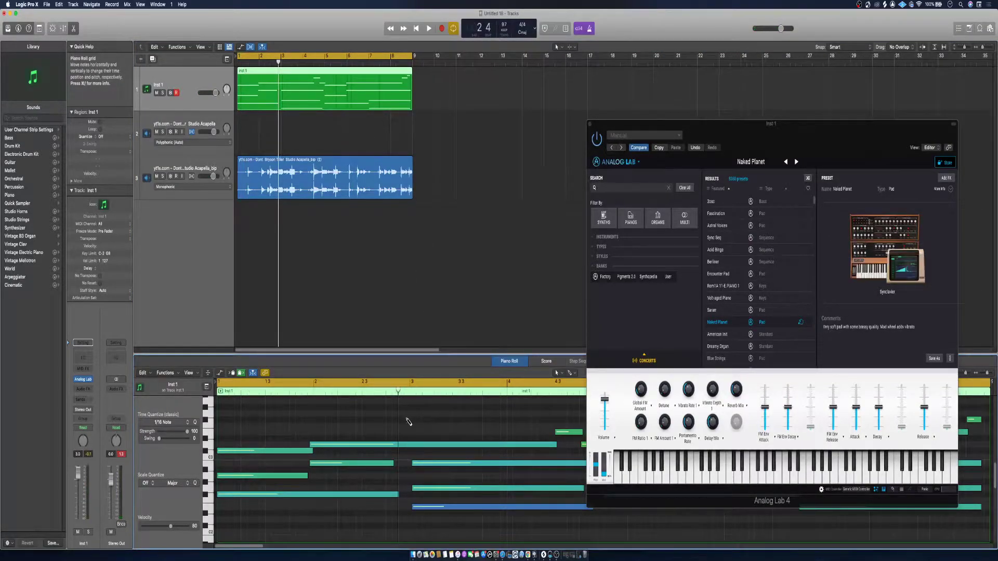
key(super+a)
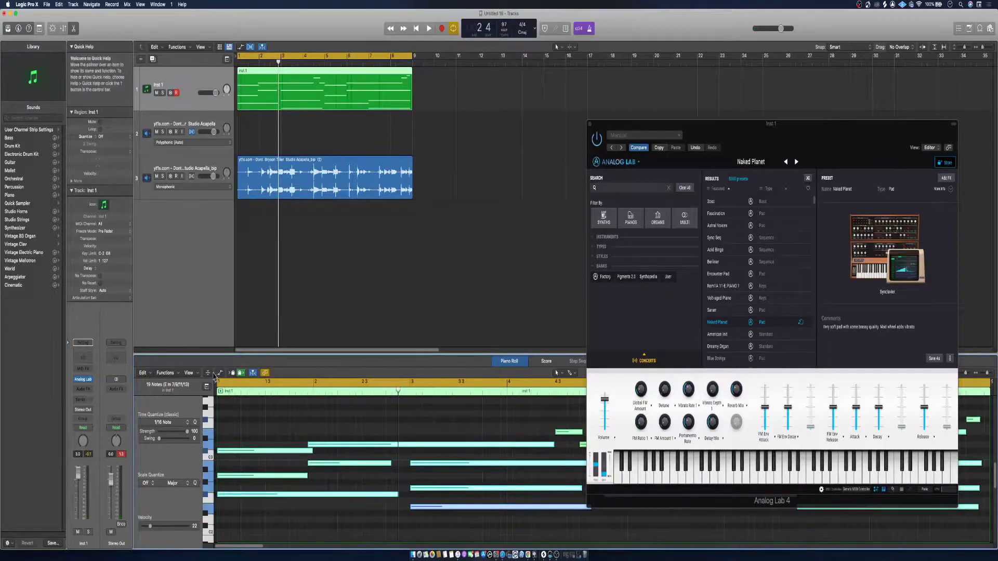
Display the pad region's sustain data beneath the notes and delete all of its sustain events
click(220, 373)
click(174, 522)
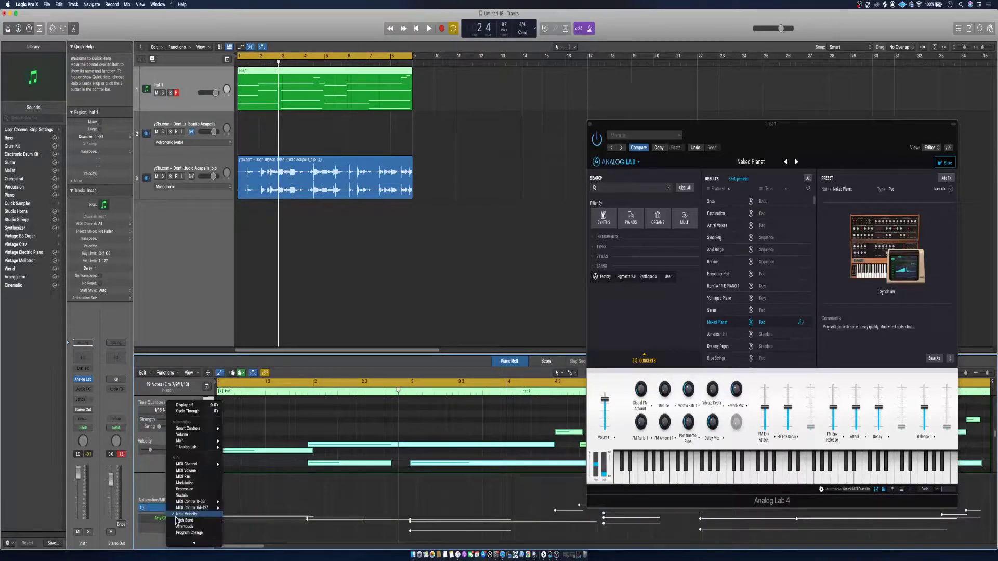
click(190, 537)
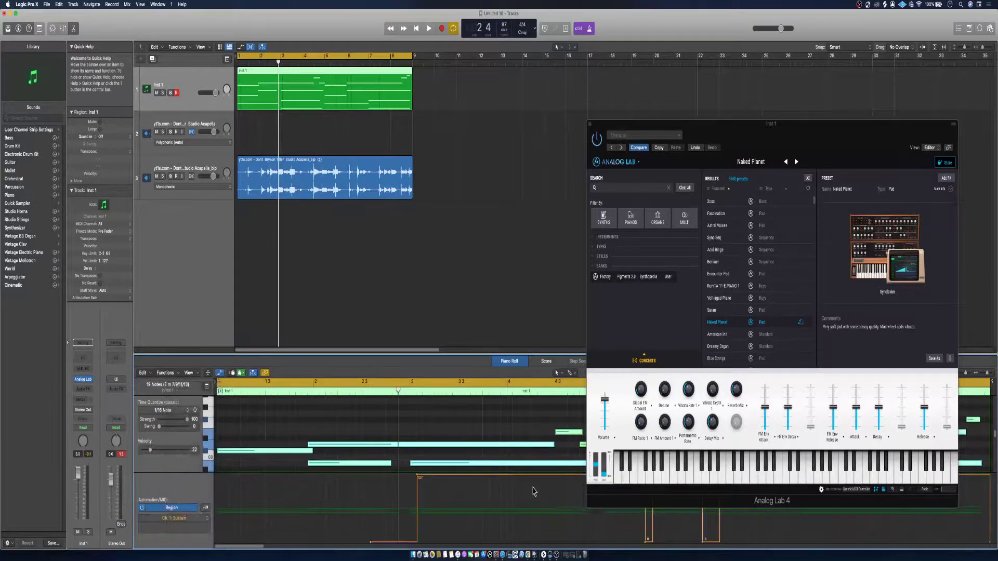
drag(764, 538, 299, 464)
key(BackSpace)
Play the pad with the acapella and lower the Inst 1 track's volume to about -3.8 dB
key(space)
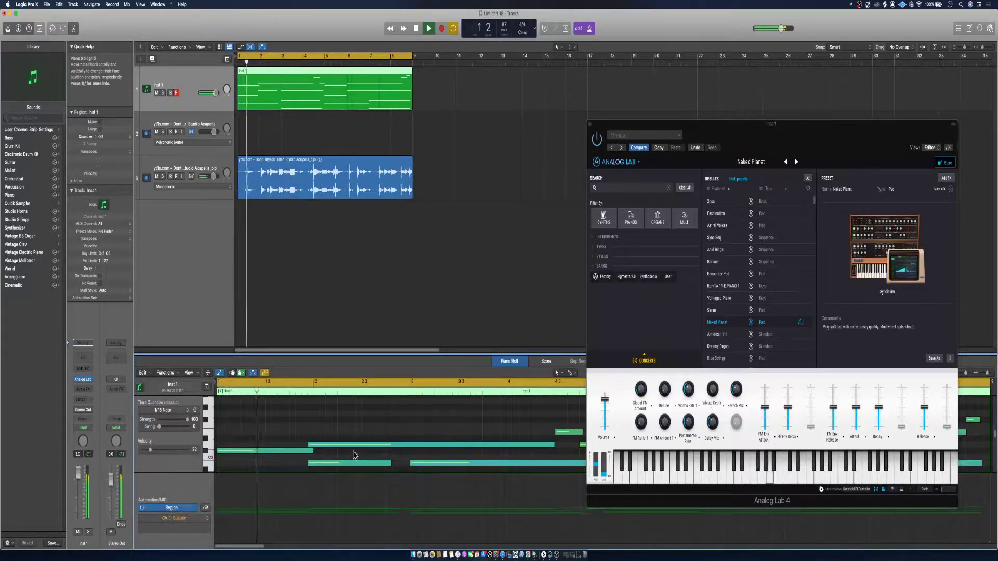
drag(216, 93, 210, 93)
key(space)
Move the two early pad notes to start exactly on bar 2 and play the region through to check it
scroll(343, 430, down, 2)
drag(338, 414, 315, 447)
key(space)
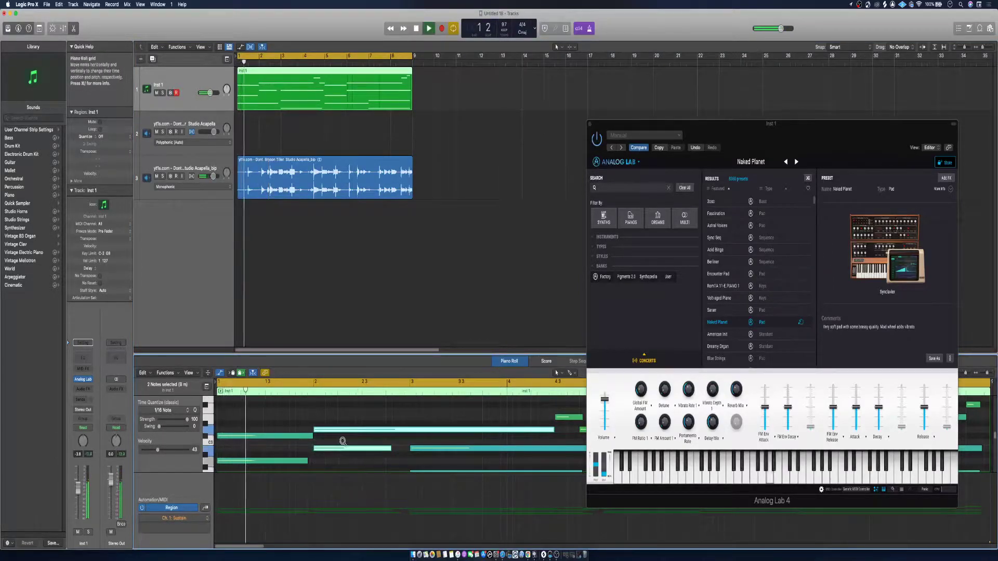
scroll(342, 443, down, 3)
scroll(343, 444, down, 3)
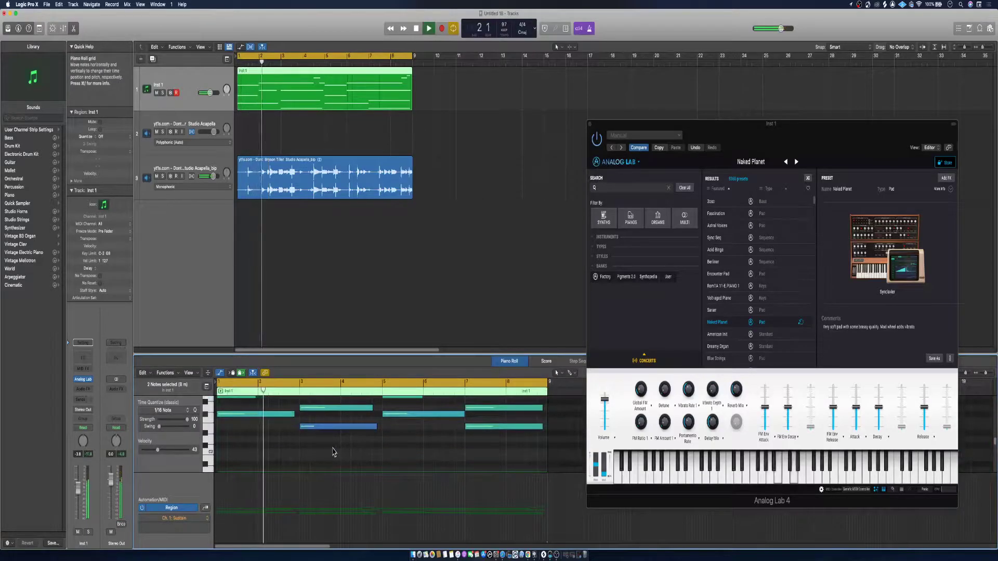
scroll(333, 453, down, 2)
scroll(359, 447, up, 5)
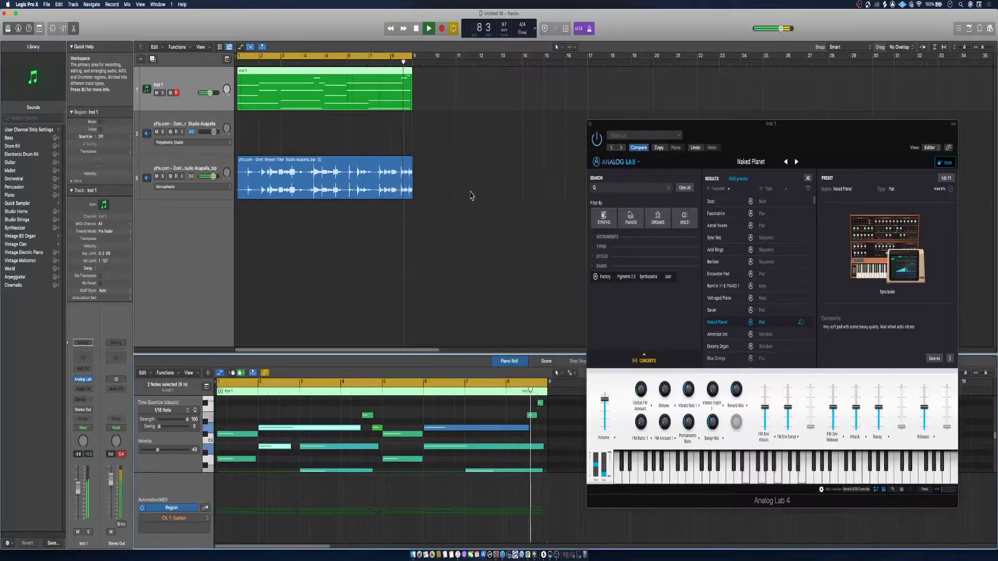
key(space)
Bounce the pad region in place to a new track named pad and move the original MIDI region to bar 9
right_click(321, 93)
click(337, 93)
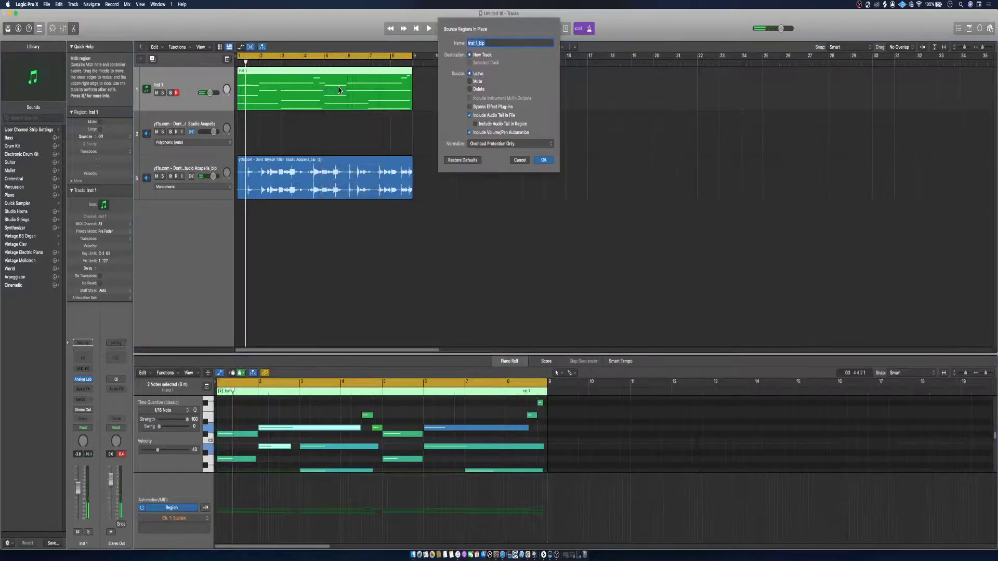
text(pac)
key(Return)
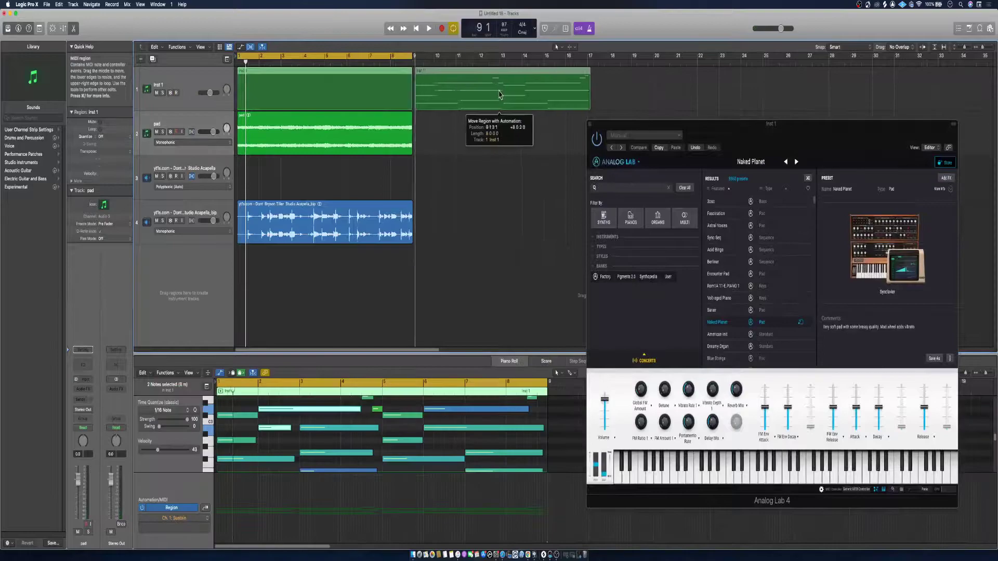
Record an eight-bar bass part on the Inst 1 track with Analog Lab's 3osc preset and quantize its notes to 1/16
click(194, 90)
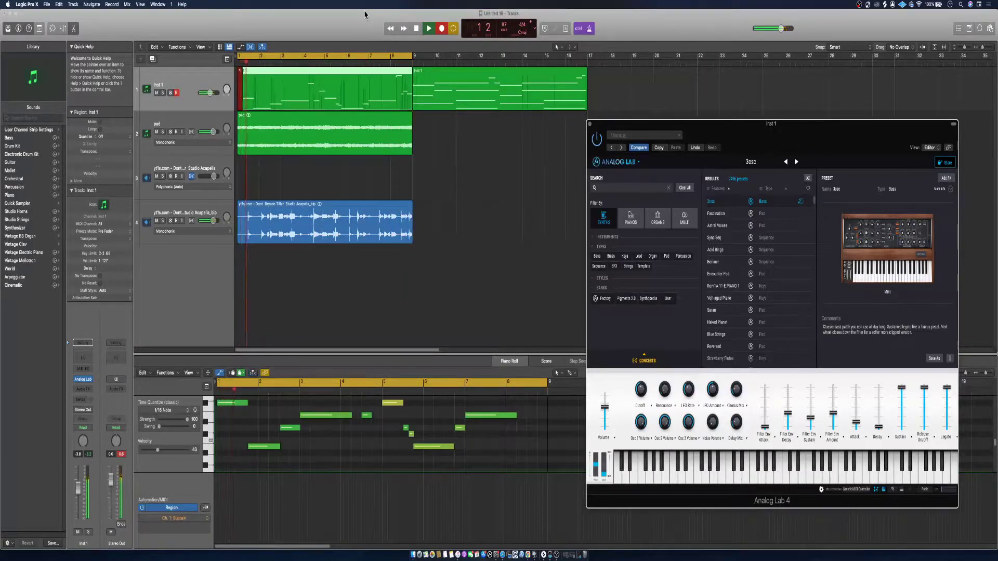
key(space)
click(363, 436)
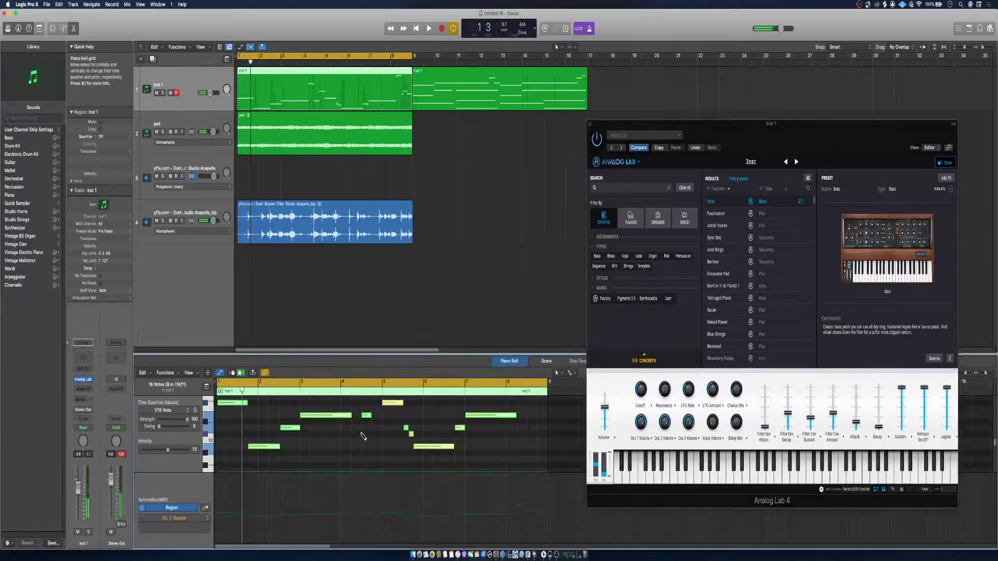
Play the bass with the other tracks, set the Inst 1 volume to about -3.2 dB and look over the bass notes
key(space)
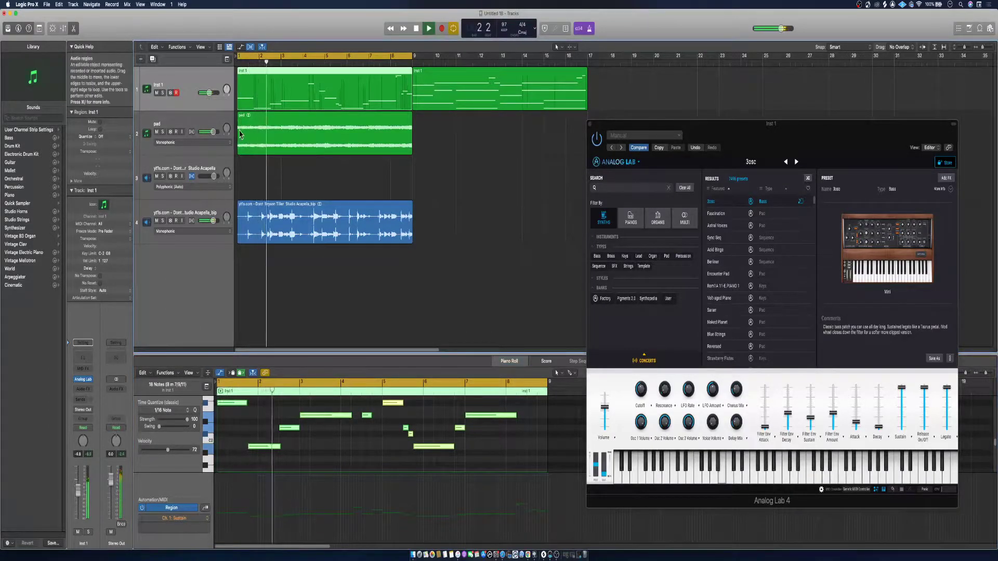
drag(209, 93, 211, 93)
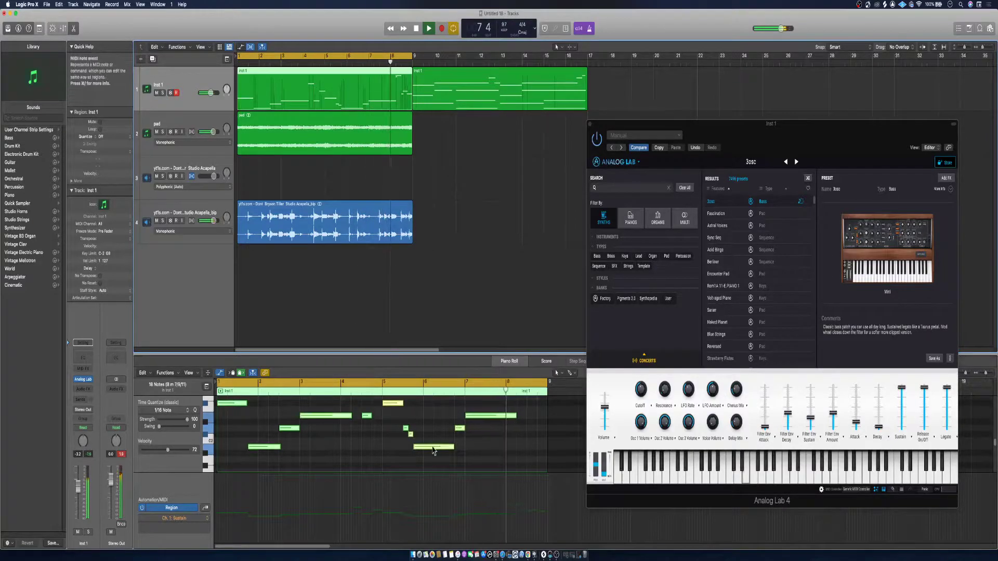
scroll(431, 452, up, 5)
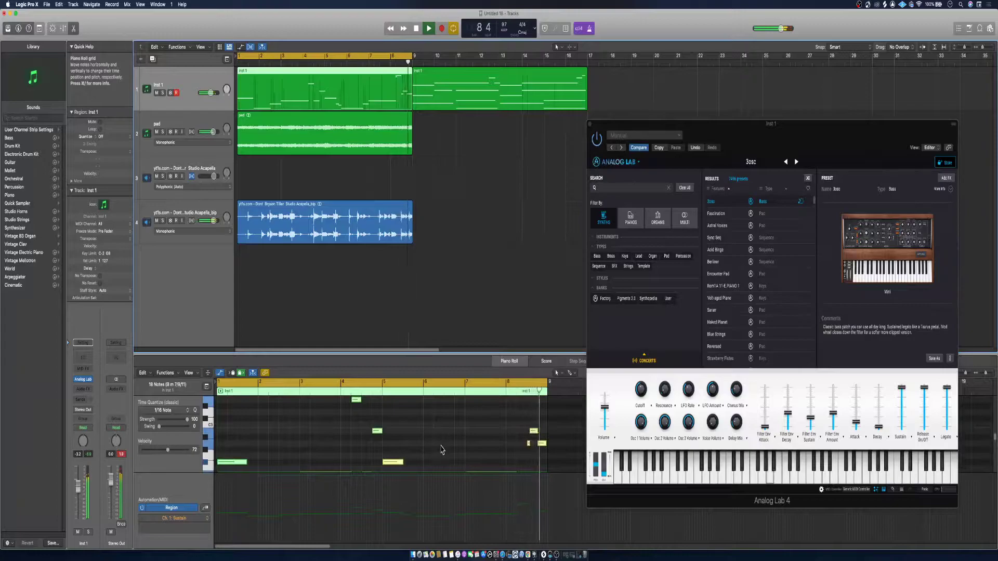
key(space)
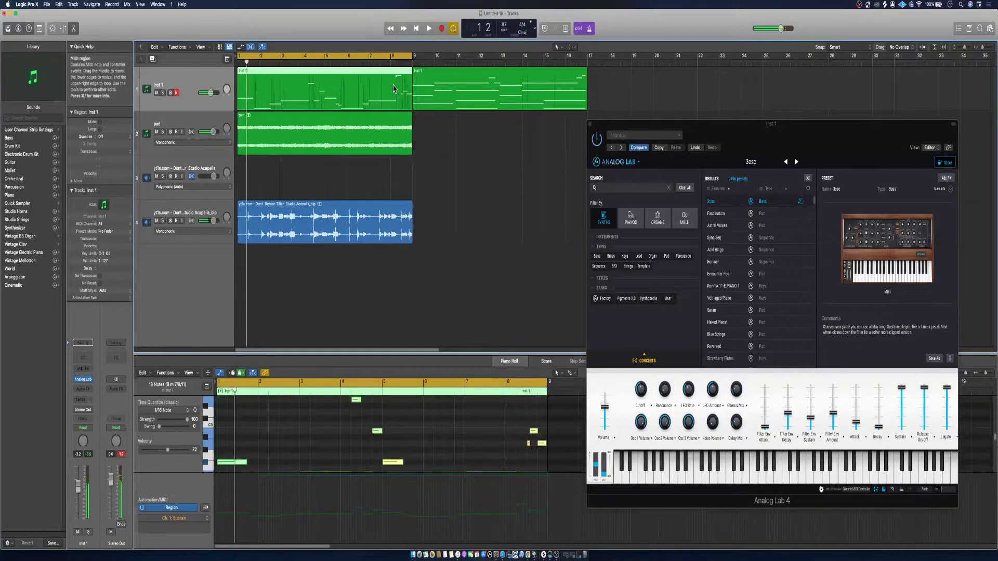
Bounce the bass region in place to a new track named bass and move the original MIDI region to about bar 17
right_click(396, 87)
click(405, 89)
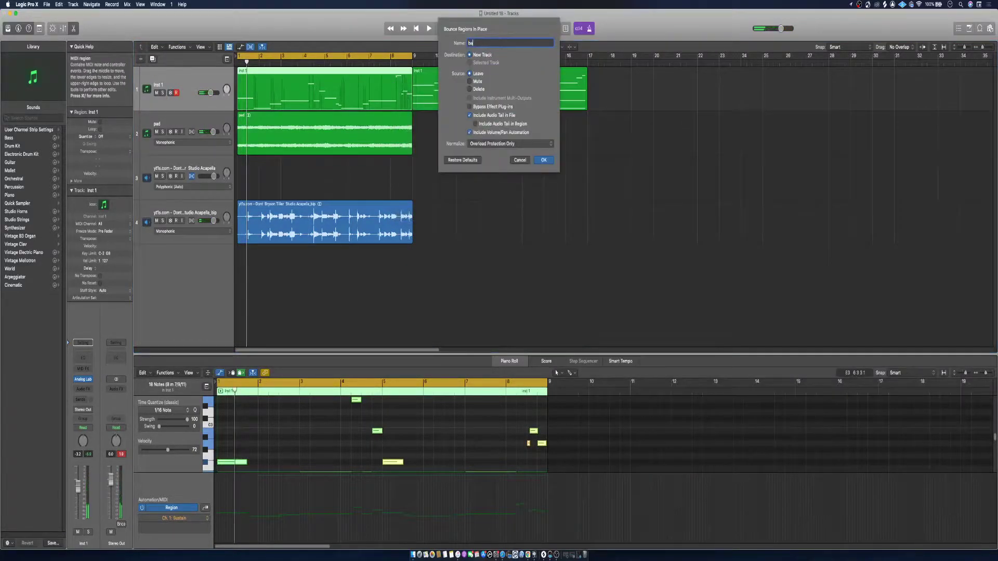
text(bass)
key(Return)
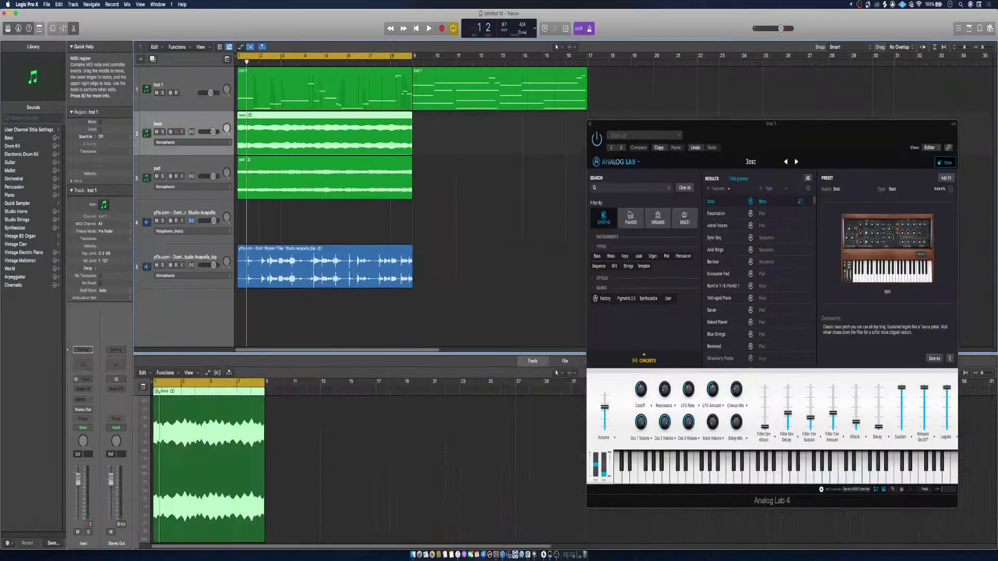
key(Delete)
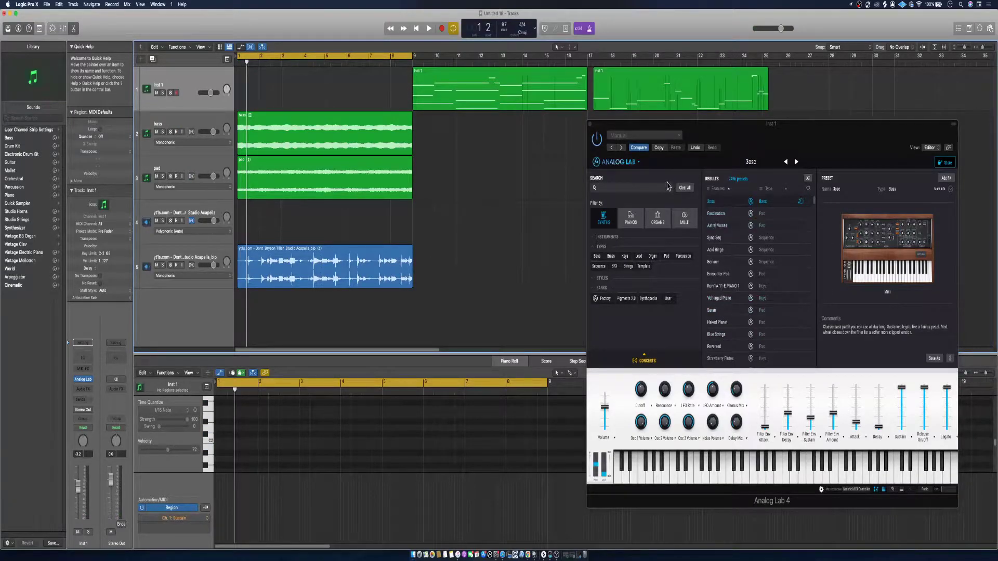
Load Piano V2 with ValhallaVintageVerb on Inst 1, setting mix to 25.2%, predelay to 17.84 ms, decay to 1.37 s and low cut to 480 Hz
scroll(725, 325, down, 3)
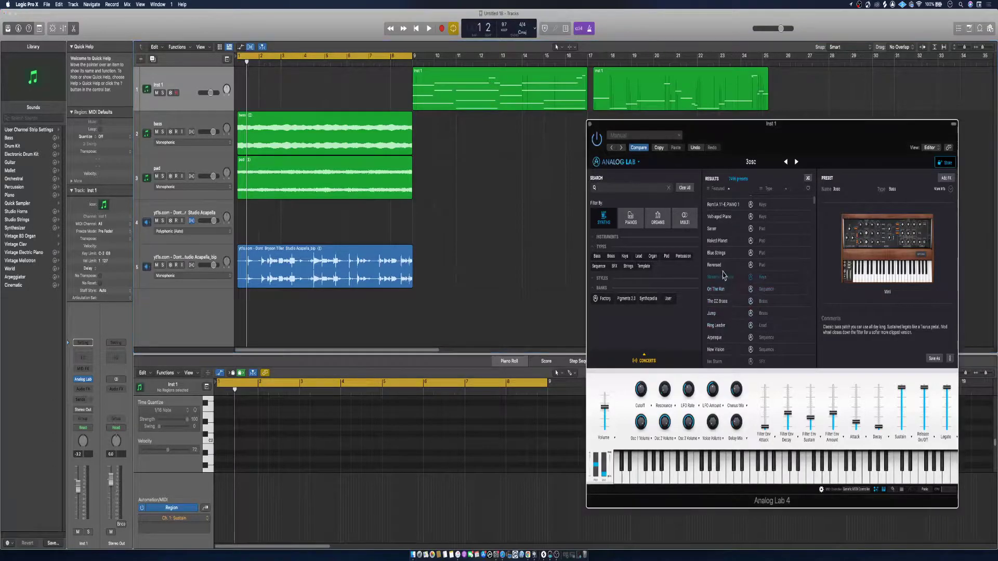
click(720, 255)
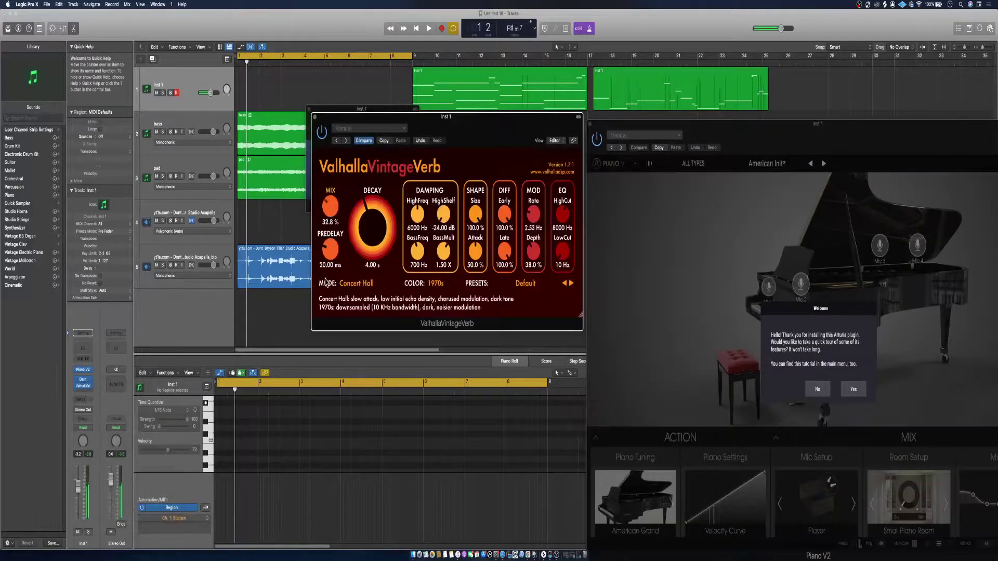
drag(563, 251, 563, 228)
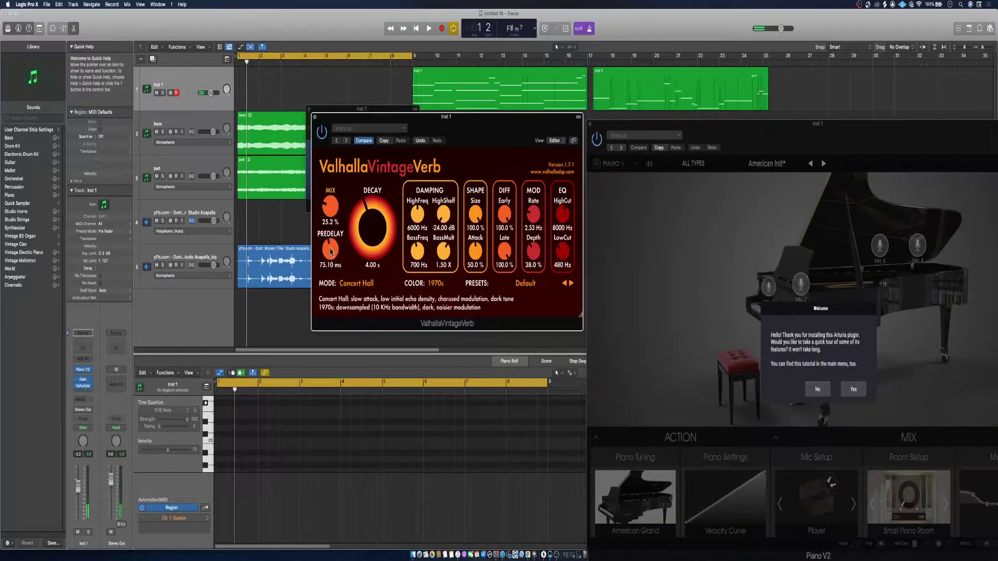
drag(332, 251, 332, 268)
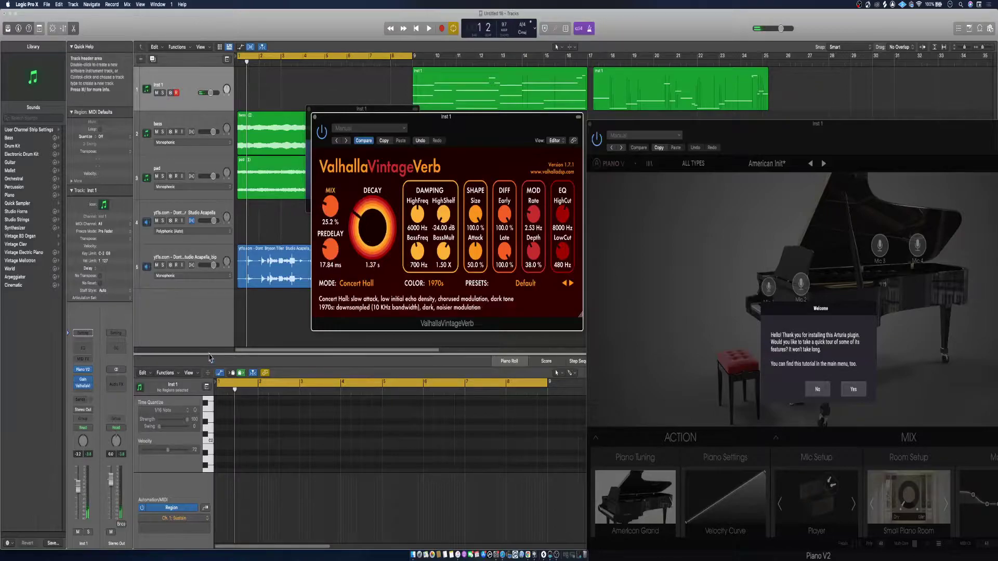
Record an eight-bar piano part on the Inst 1 track and stop at the end of the take
click(428, 30)
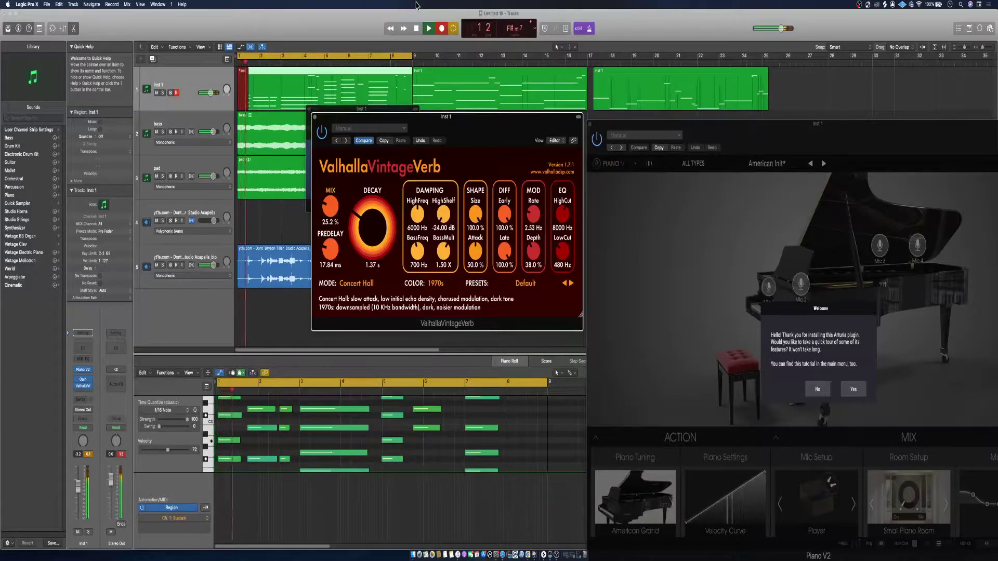
key(space)
click(292, 460)
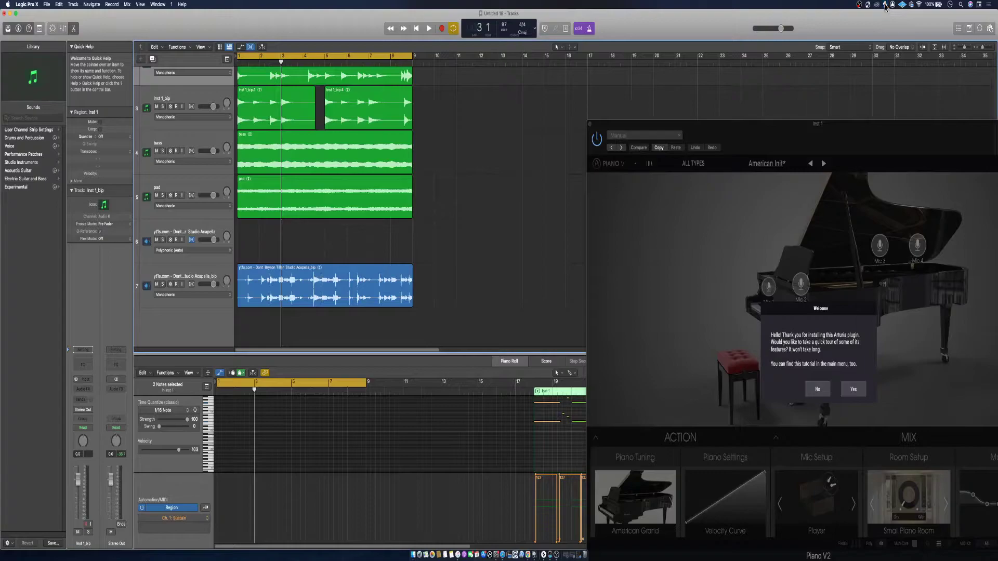
Switch to Splice, search the samples for snare and place OGDEKO_snare_grunge.wav on a new track in the middle of bar 1
click(886, 5)
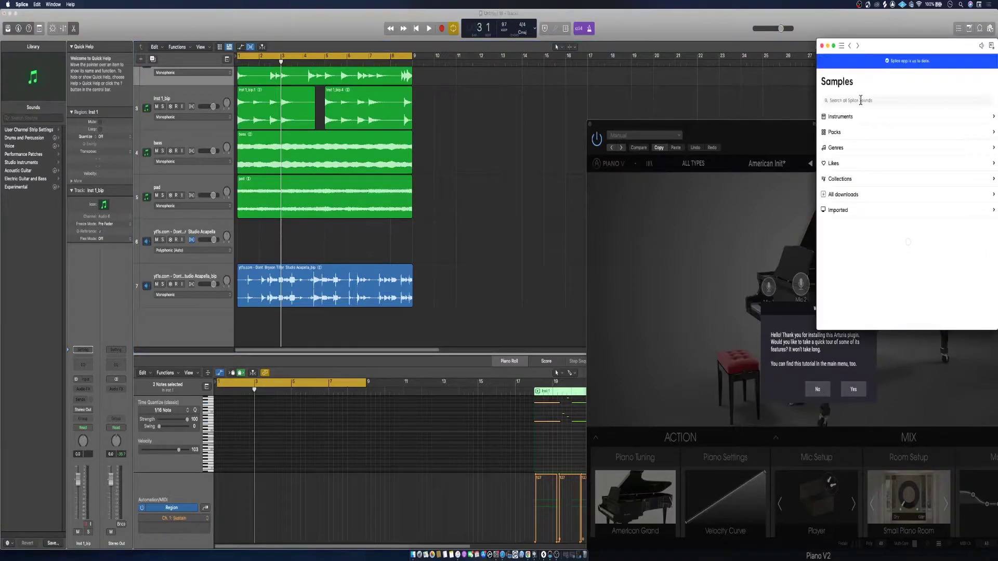
click(861, 100)
text(s)
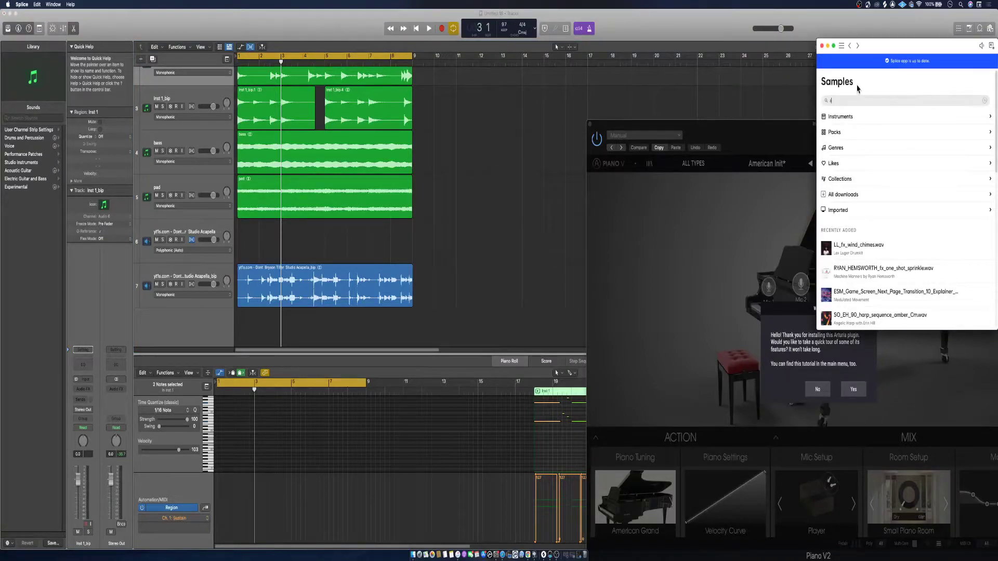
text(nare)
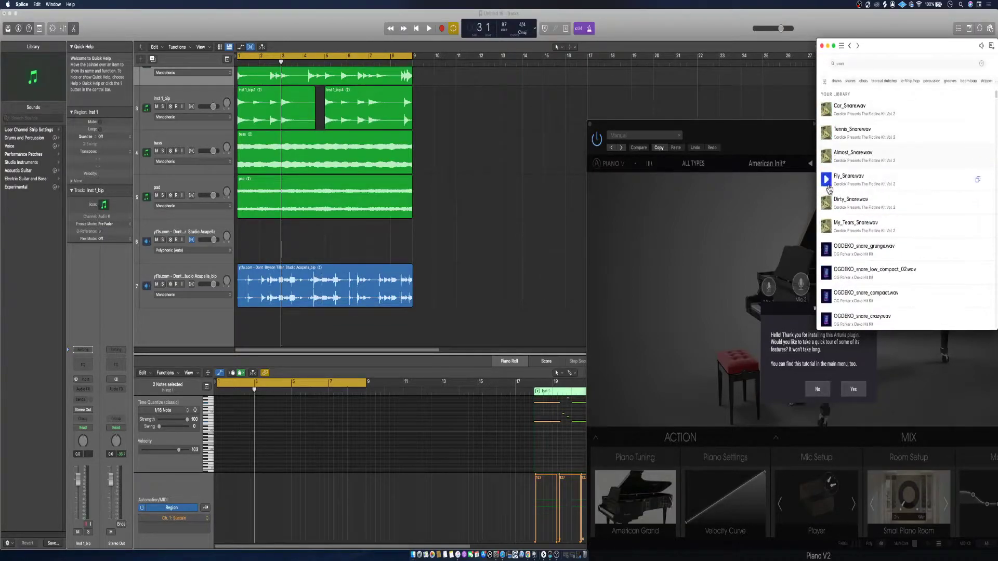
drag(853, 253, 258, 333)
click(258, 332)
Repeat the snare region seven times to fill all eight bars while playing the project
key(space)
key(super+r)
key(super+r)
key(super+r)
key(super+r)
key(super+r)
key(super+r)
key(super+r)
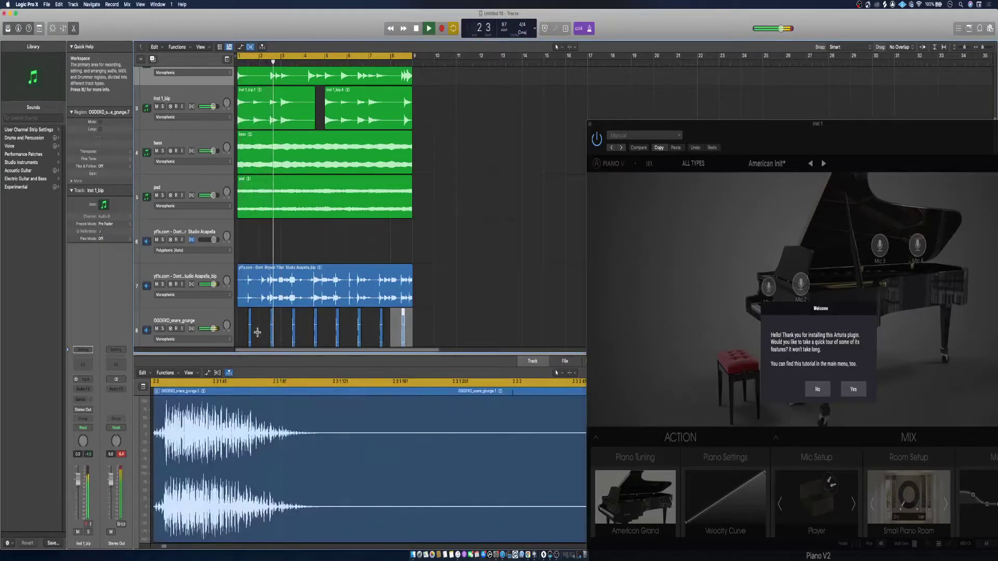
key(super+Up)
key(super+Up)
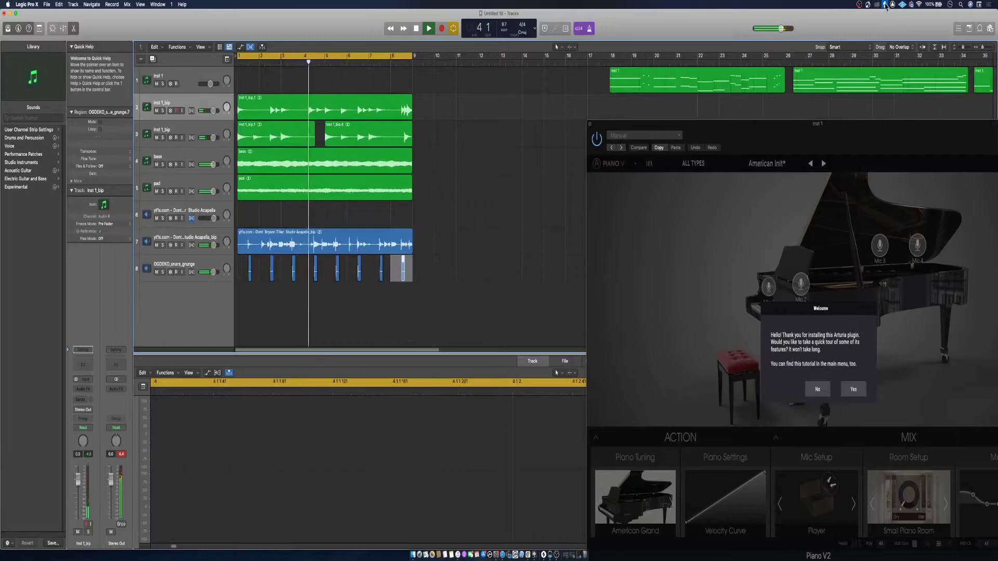
Search Splice for kick, audition several samples and load OGDEKO_kick_hard.wav into Quick Sampler on a new track
click(869, 5)
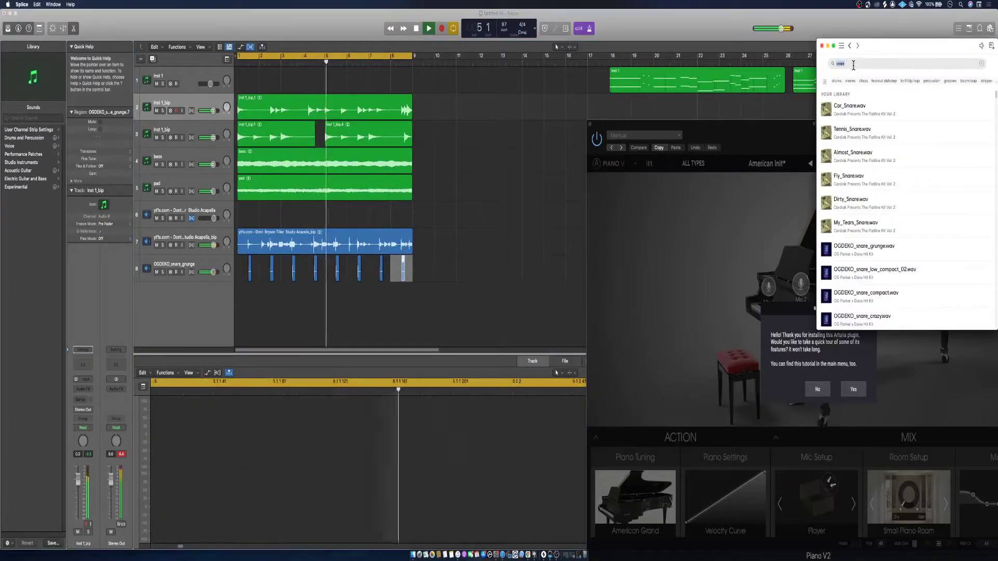
text(kick)
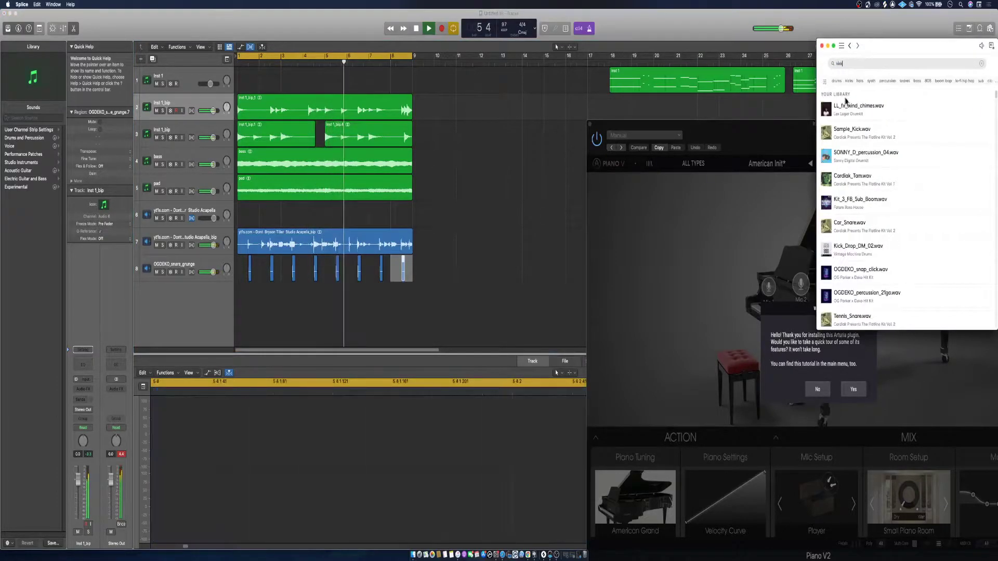
click(826, 134)
click(827, 158)
click(827, 134)
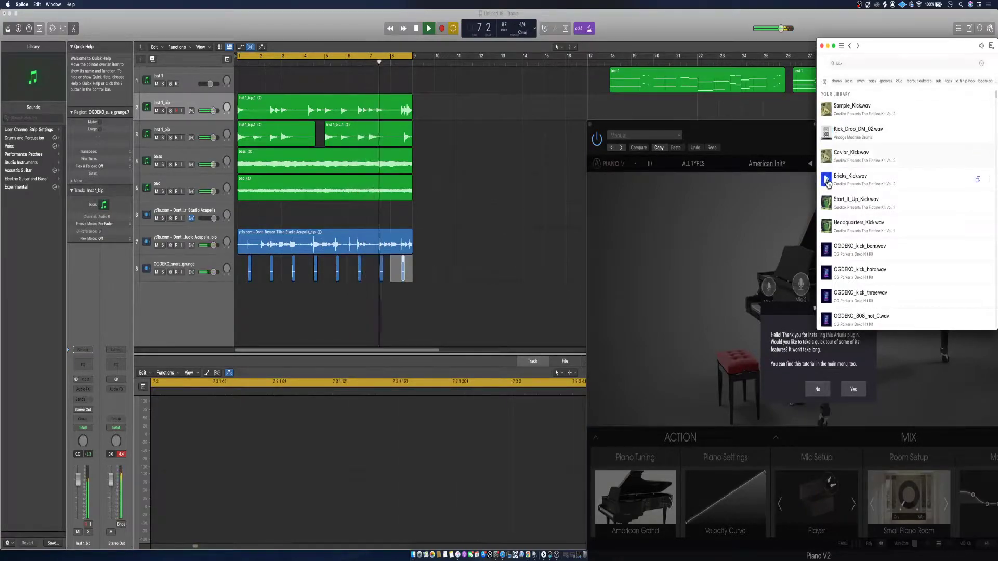
click(826, 203)
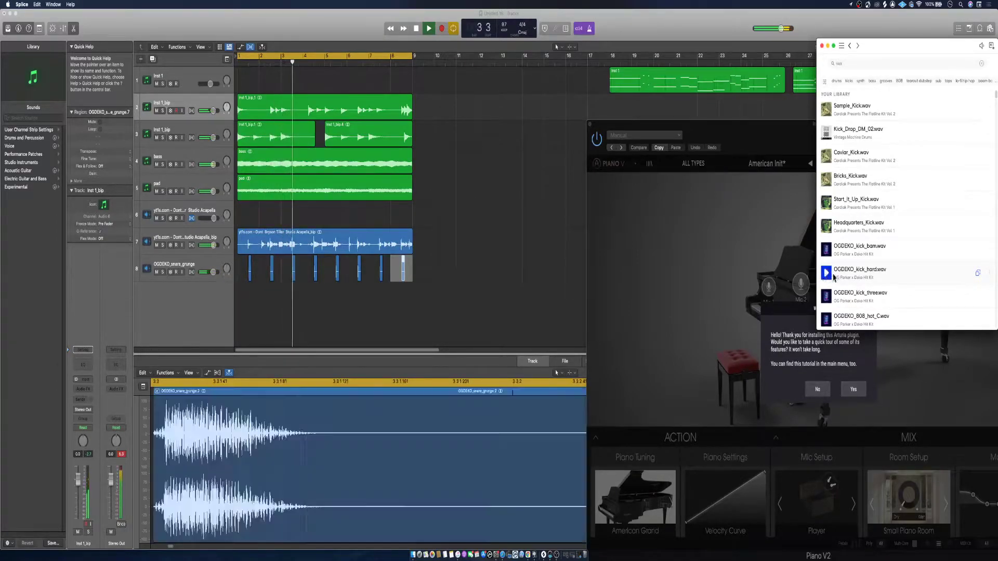
drag(828, 279, 575, 267)
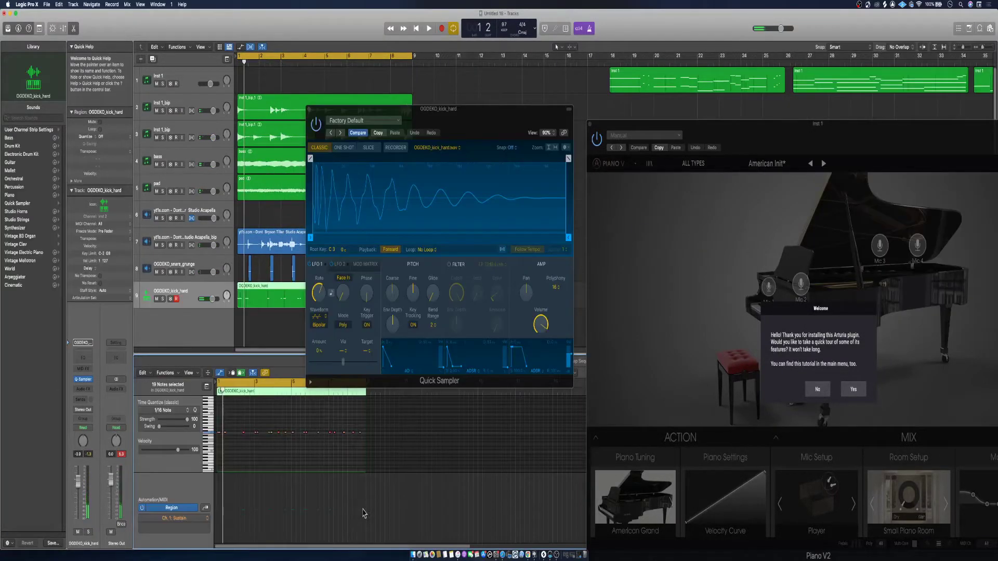
Play the kick with the other tracks, adjust its track volume, add a Gain plug-in at +7.2 dB and close its plug-in windows
key(space)
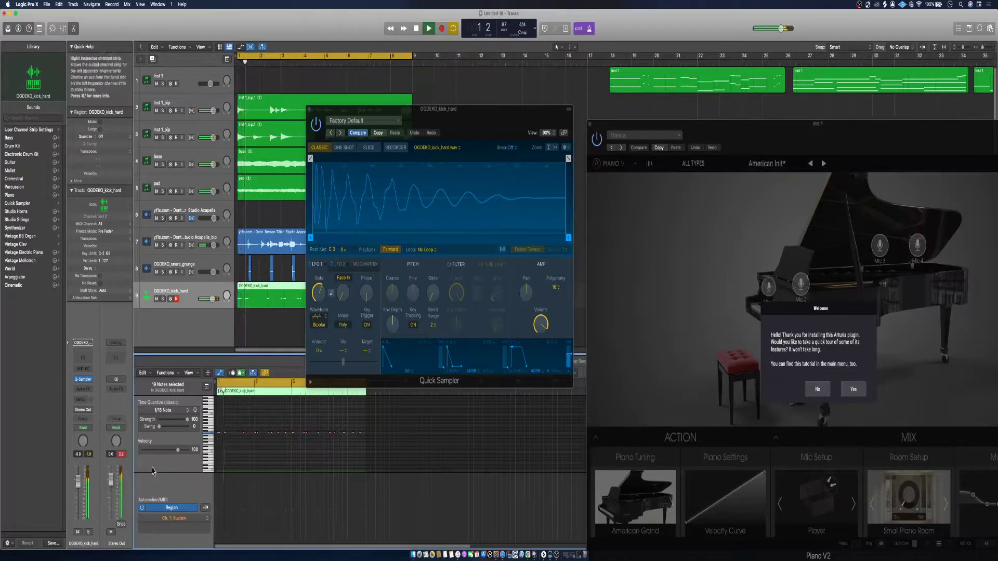
drag(215, 303, 218, 299)
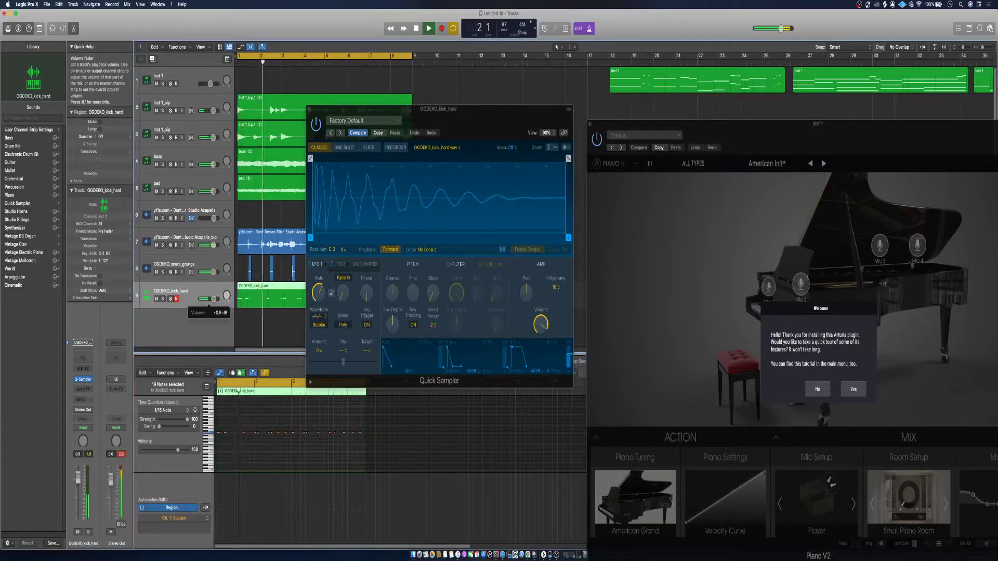
click(83, 389)
mouse_move(91, 407)
click(134, 411)
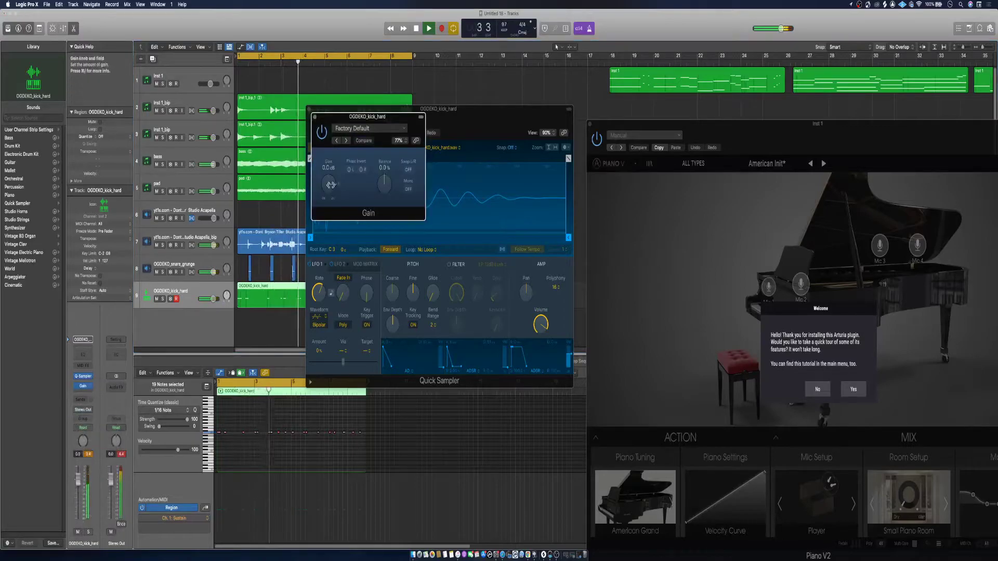
drag(330, 181, 332, 178)
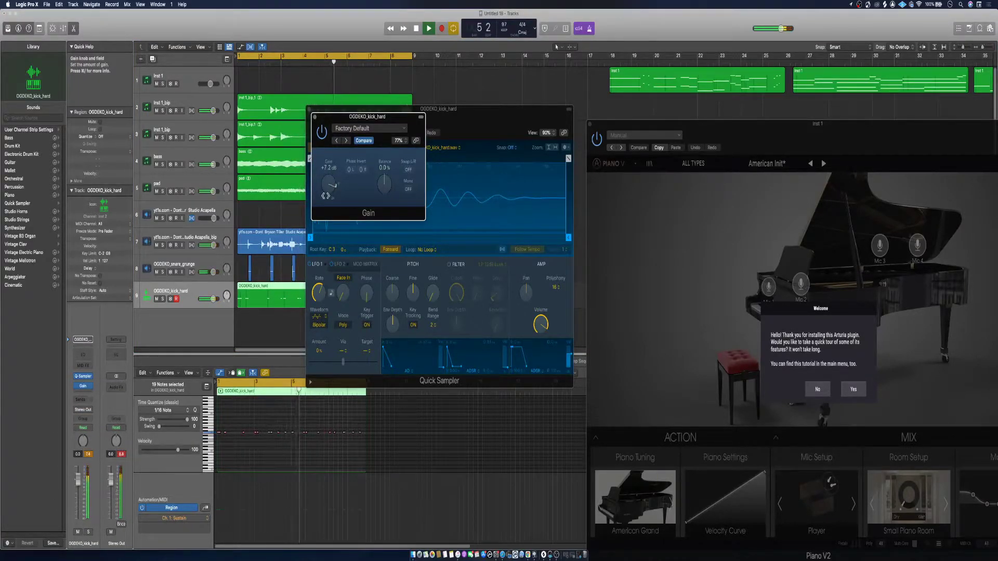
click(315, 117)
click(309, 110)
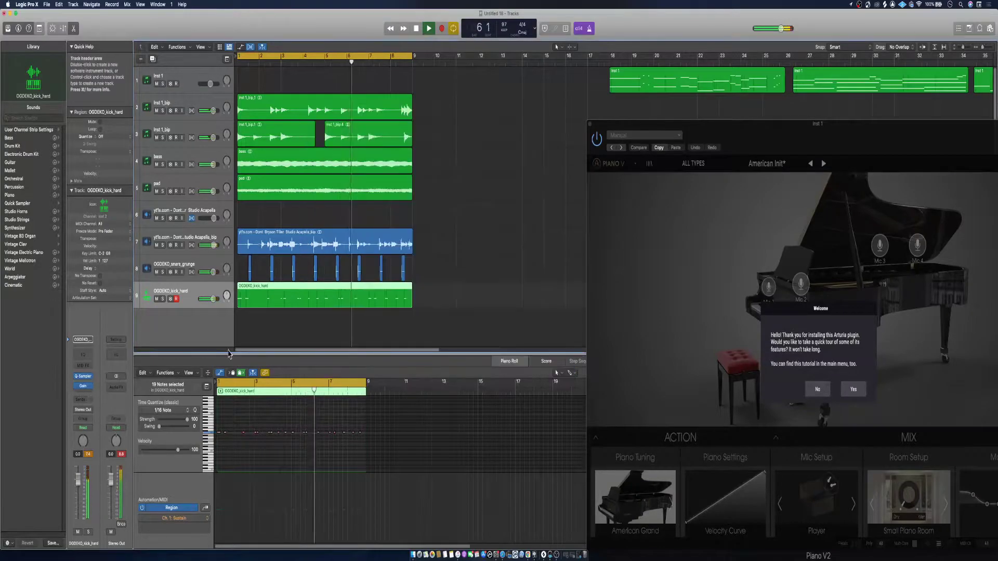
Search Splice for hat, audition several samples and create a new Quick Sampler track from OGDEKO_hihat_shaker.wav
click(902, 5)
click(862, 63)
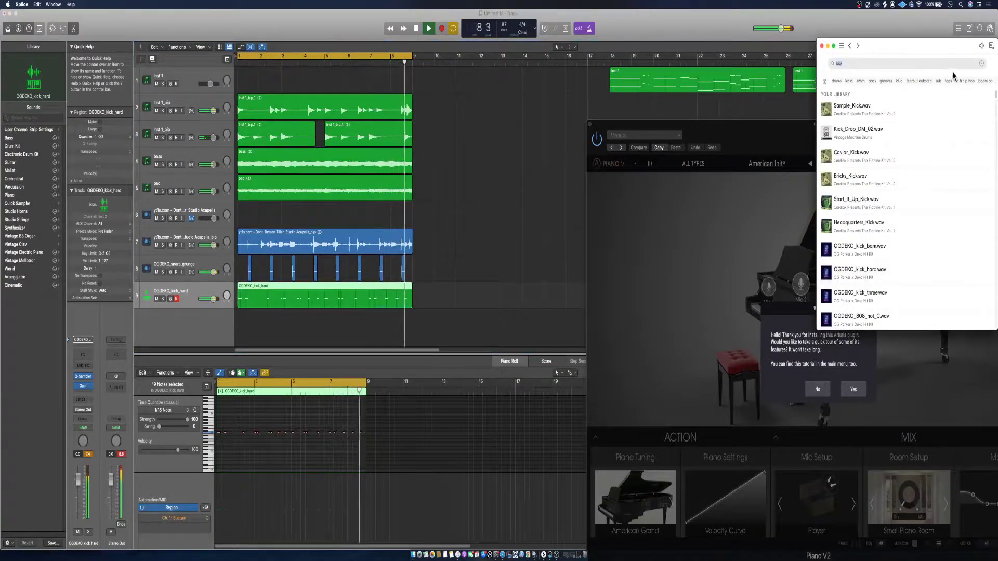
text(kat)
click(827, 110)
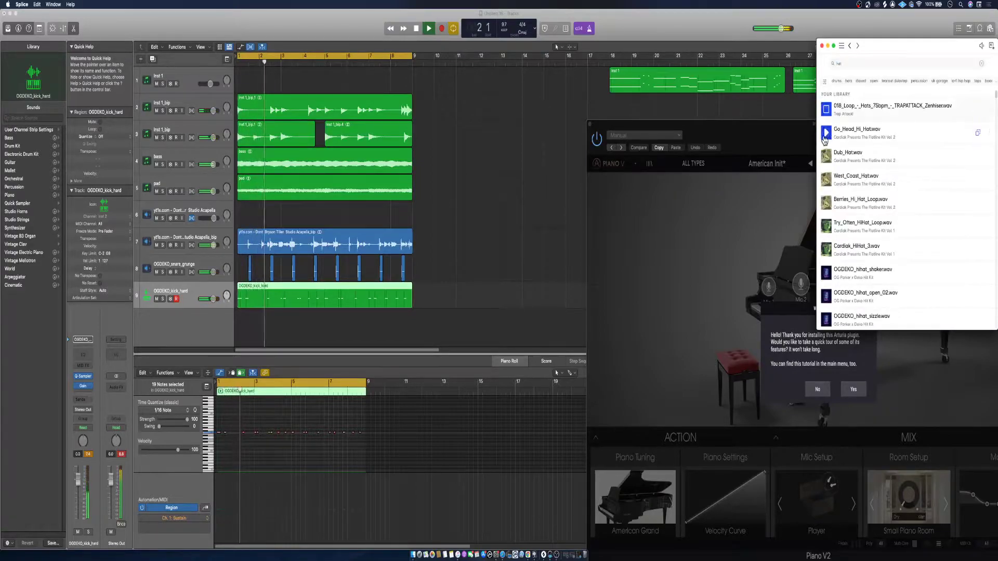
click(826, 156)
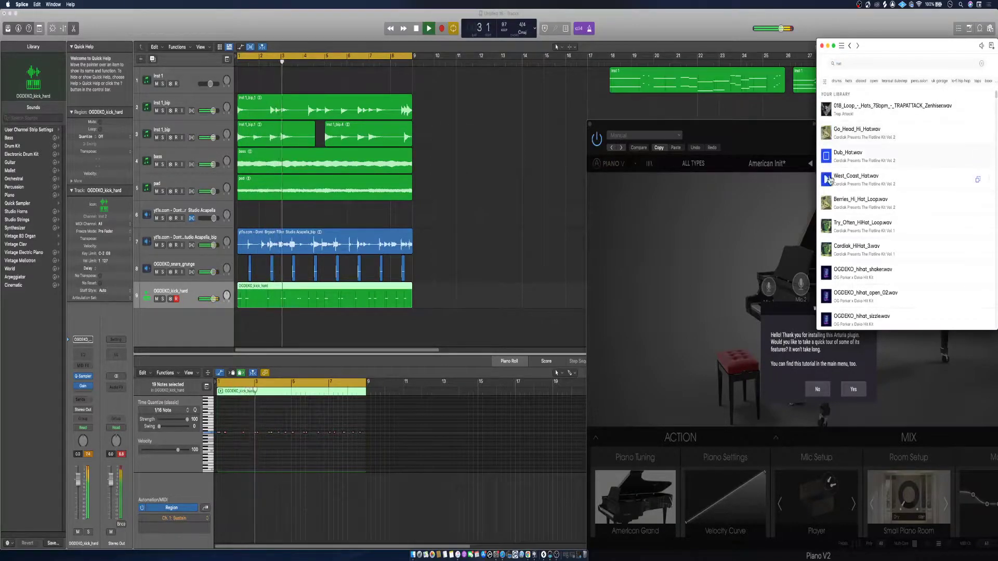
click(827, 226)
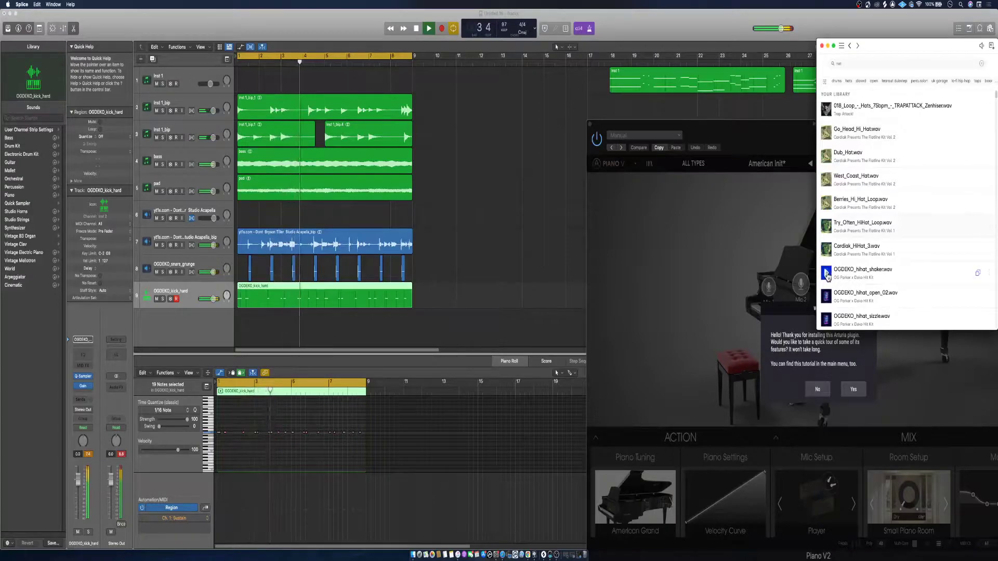
drag(827, 275, 175, 322)
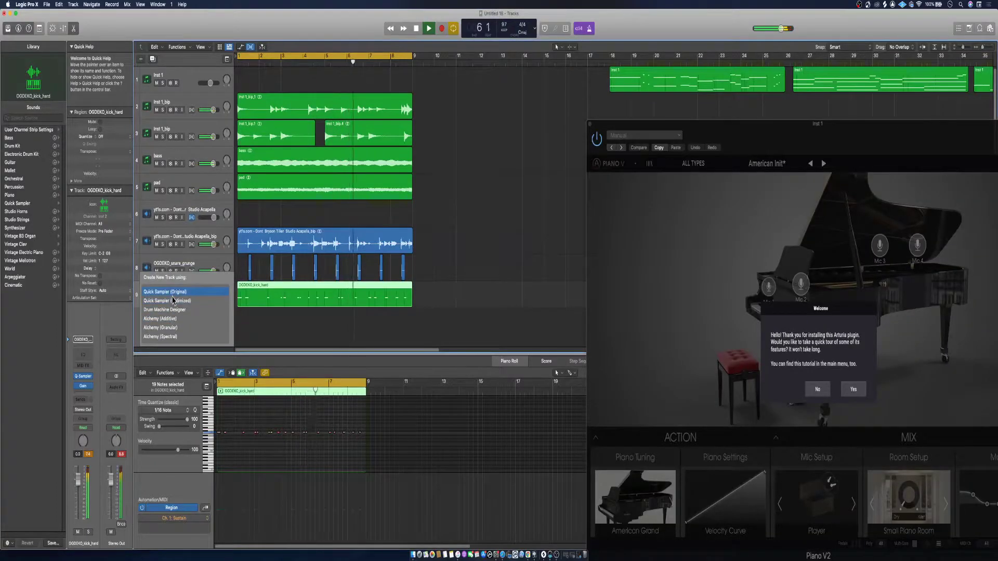
click(174, 300)
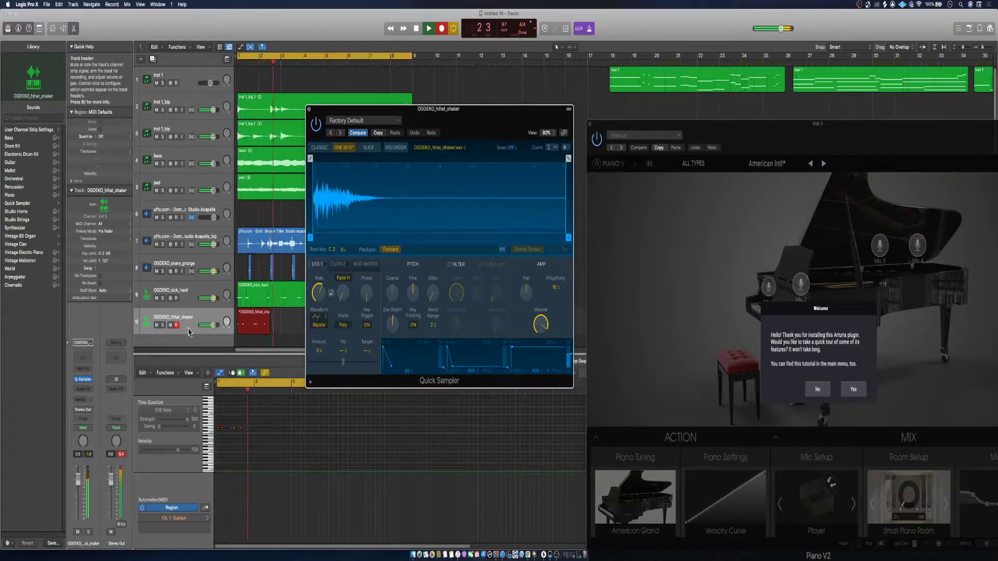
Finish recording a two-bar hi-hat pattern on the OGDEKO_hihat_shaker track and close the Quick Sampler window
key(space)
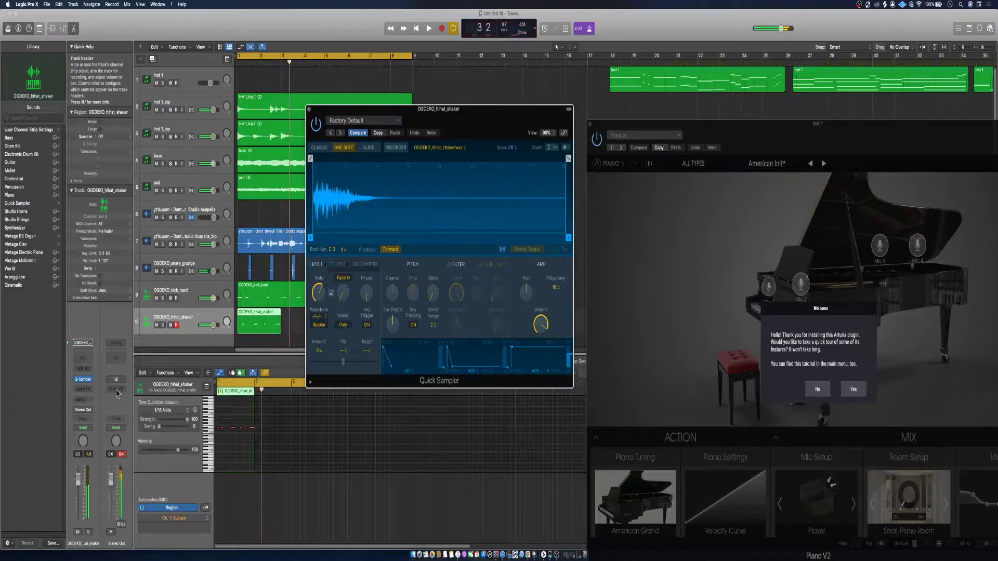
click(242, 456)
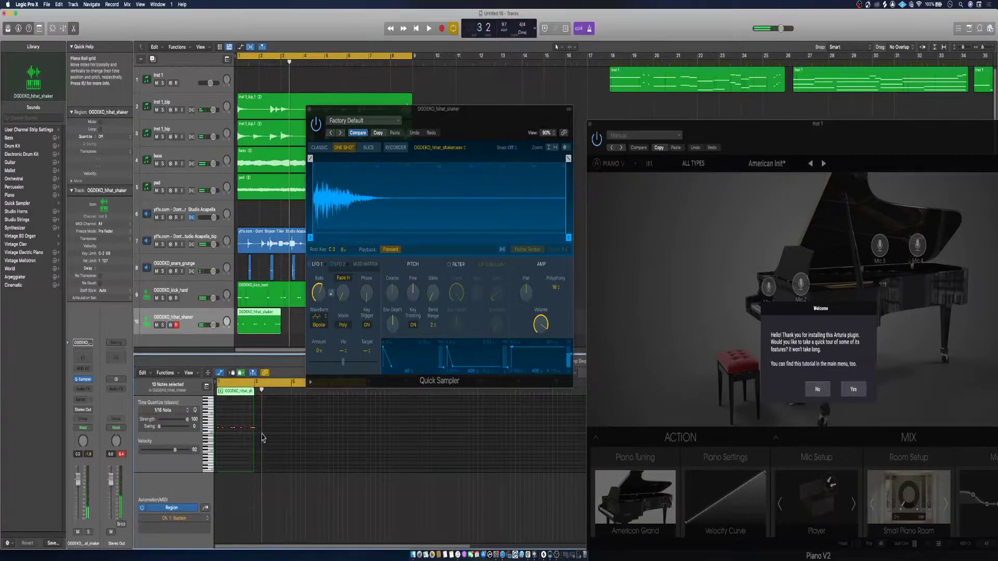
scroll(255, 433, up, 5)
click(310, 109)
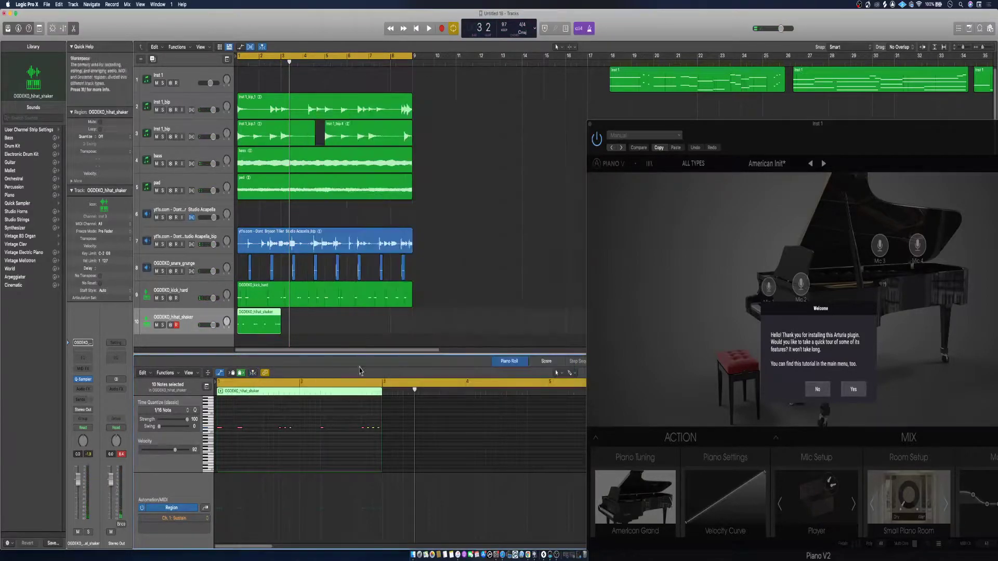
Add four lower hi-hat notes rising in pitch across beat 3 of bar 2 and play back the pattern
mouse_move(339, 454)
mouse_down()
mouse_move(409, 456)
mouse_move(347, 451)
mouse_up()
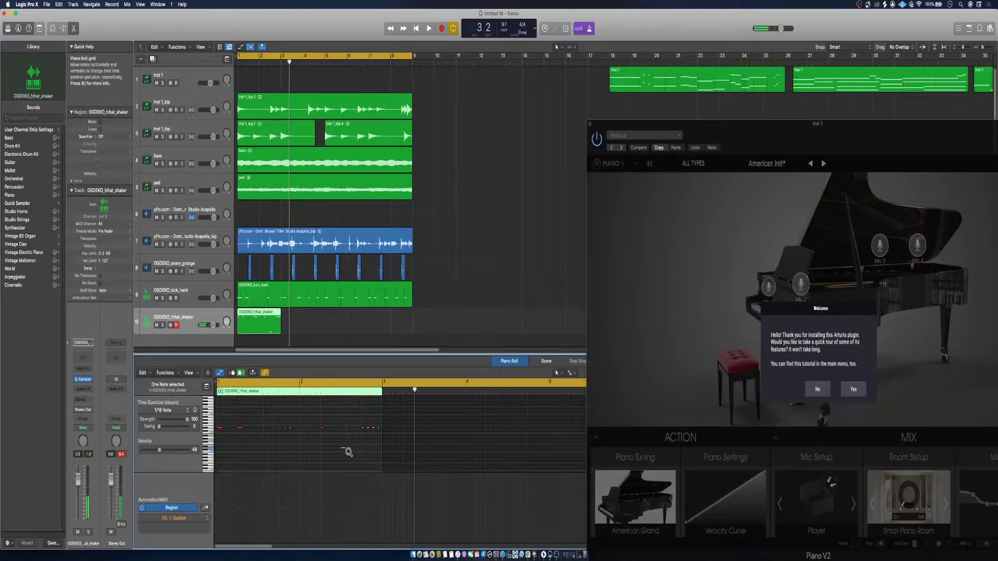
scroll(348, 453, up, 3)
click(362, 445)
click(379, 442)
click(397, 441)
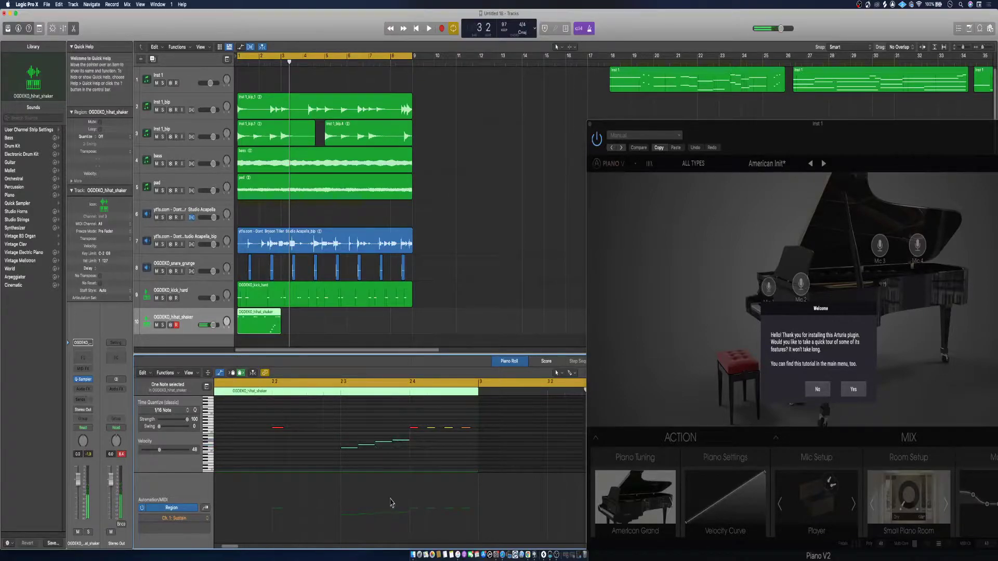
key(space)
scroll(359, 447, down, 5)
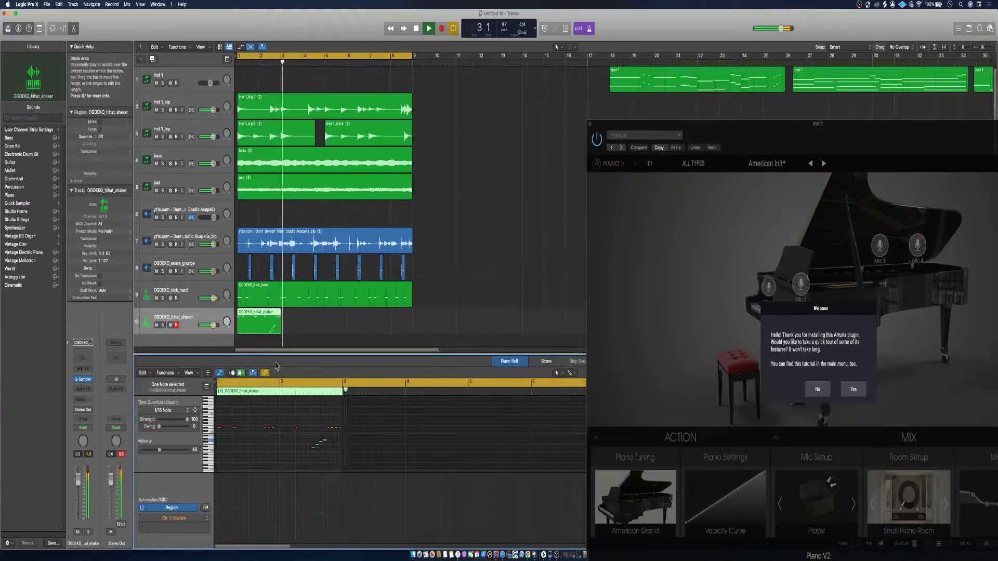
Copy the two-bar hi-hat region to bar 3 and add two notes right after the copy's first hit
key(space)
drag(269, 327, 314, 334)
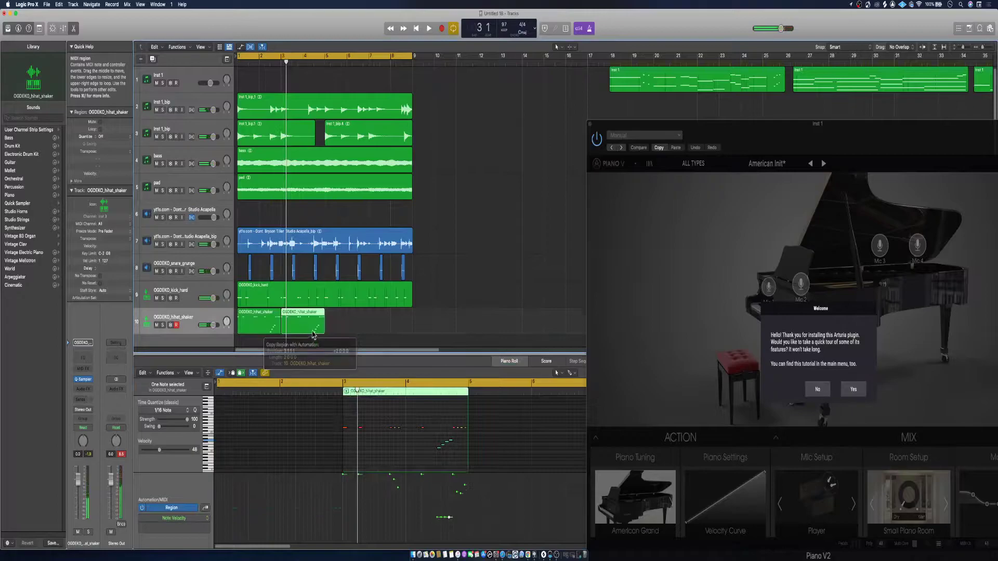
scroll(312, 336, up, 8)
scroll(311, 337, down, 1)
scroll(357, 453, up, 8)
scroll(357, 452, down, 4)
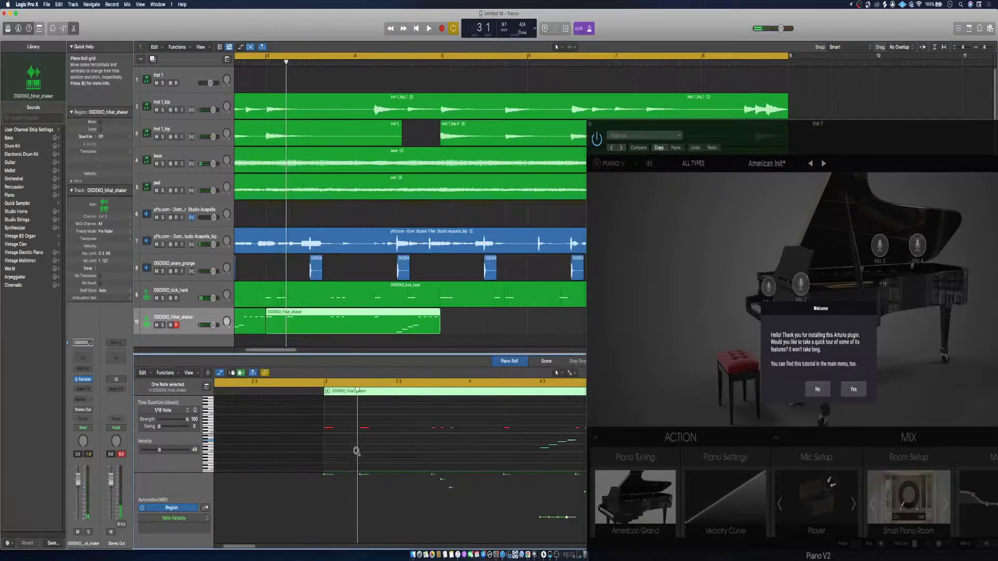
drag(336, 431, 351, 429)
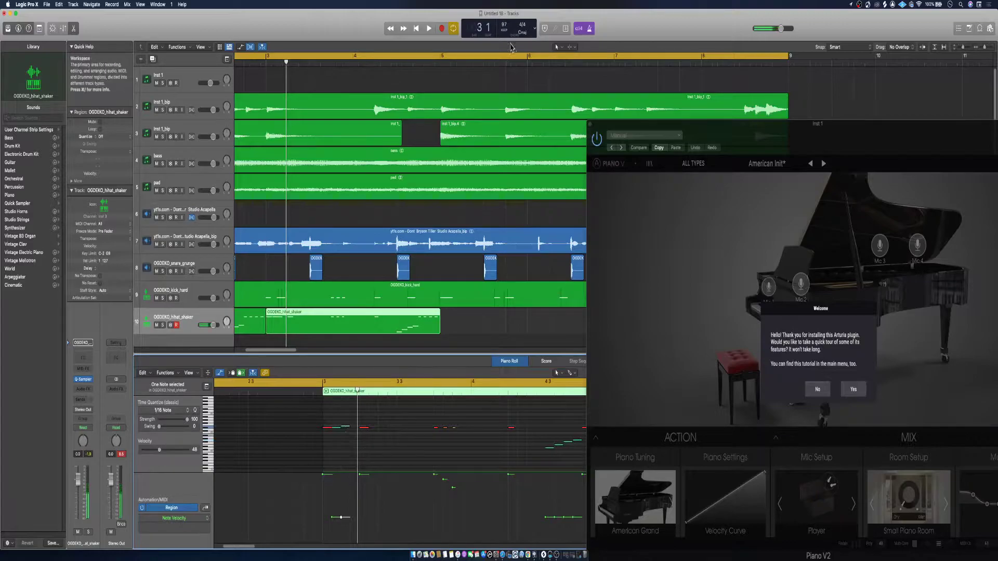
Switch the transport display to the custom layout and set the grid division to /32
click(533, 30)
click(551, 83)
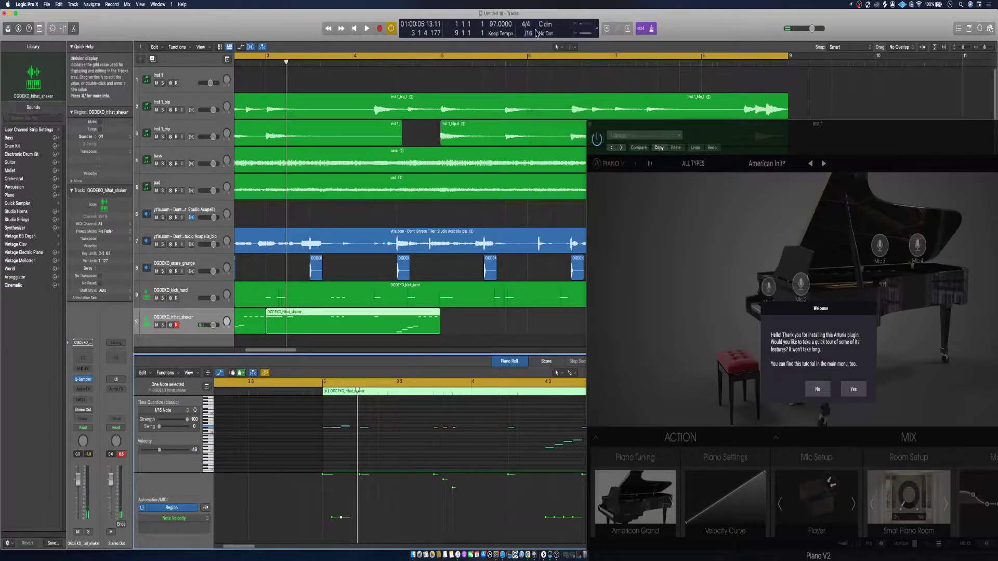
click(535, 35)
click(532, 49)
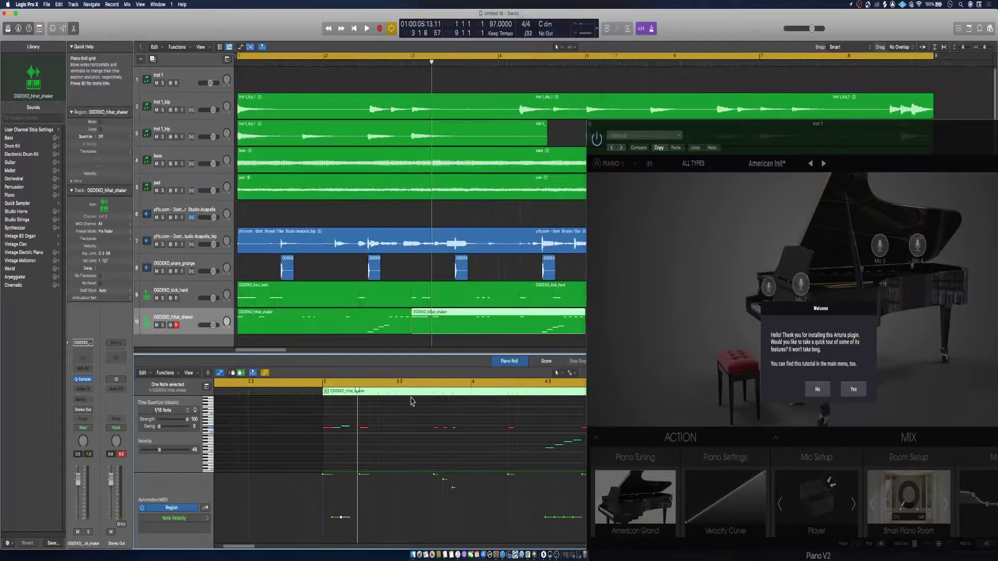
scroll(335, 435, up, 5)
scroll(308, 441, left, 5)
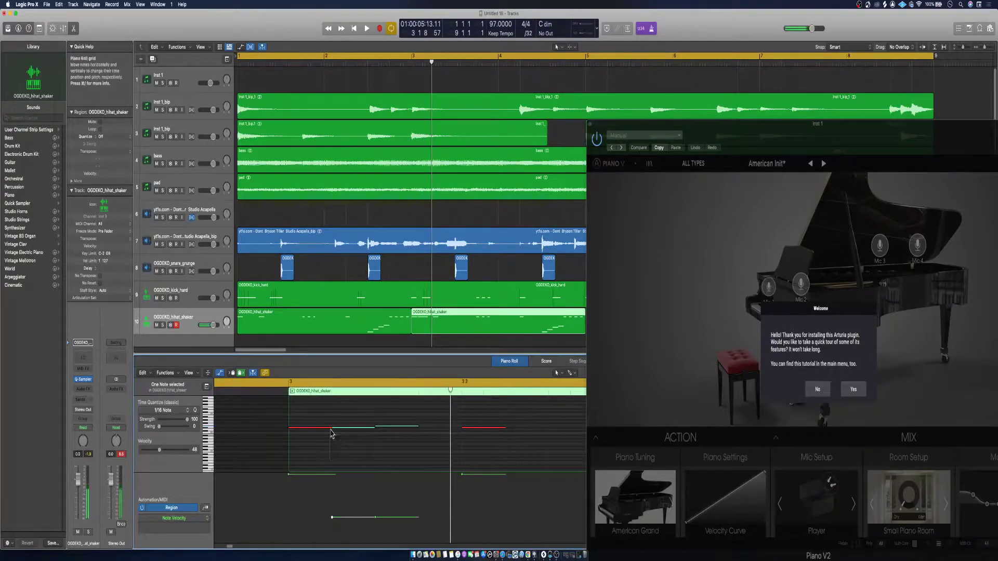
Fill the start of beat 1 in bar 3 with short /32 hi-hat notes and ramp their velocities upward
drag(331, 431, 311, 434)
super+click(313, 426)
super+click(333, 426)
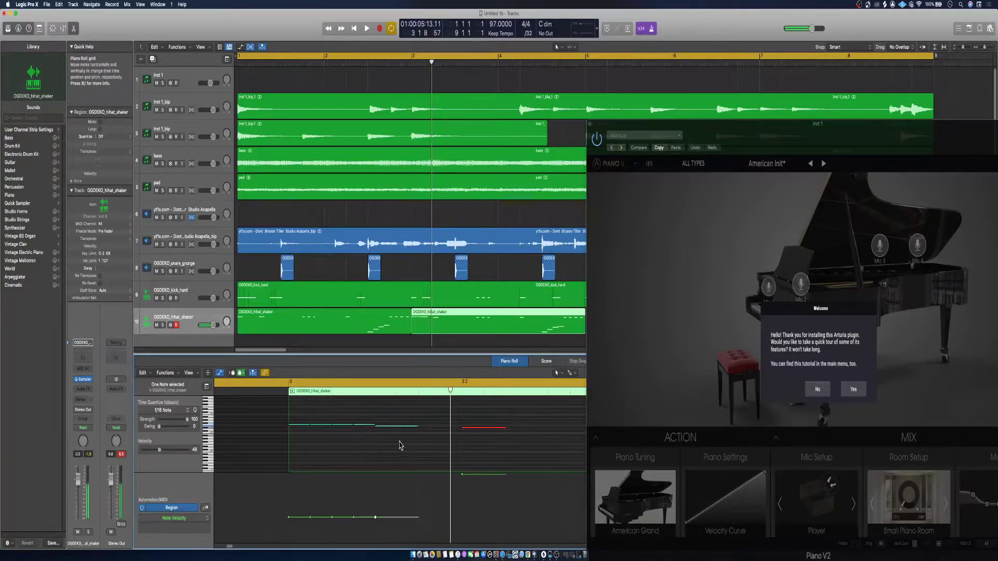
drag(289, 530, 398, 497)
Play back the edited hi-hat pattern with the arrangement and close the Piano V2 plug-in window
key(space)
key(space)
key(space)
key(space)
key(space)
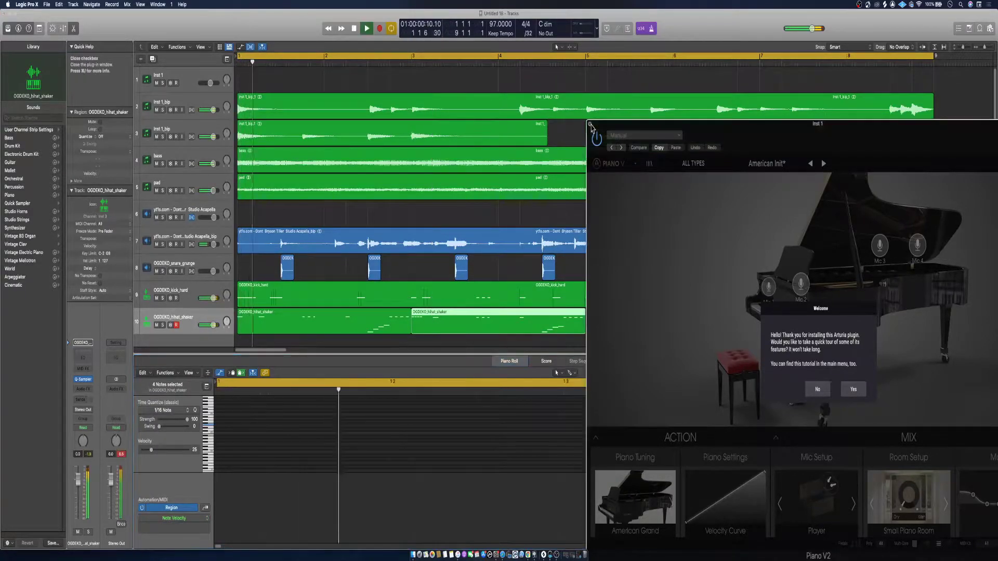
click(590, 126)
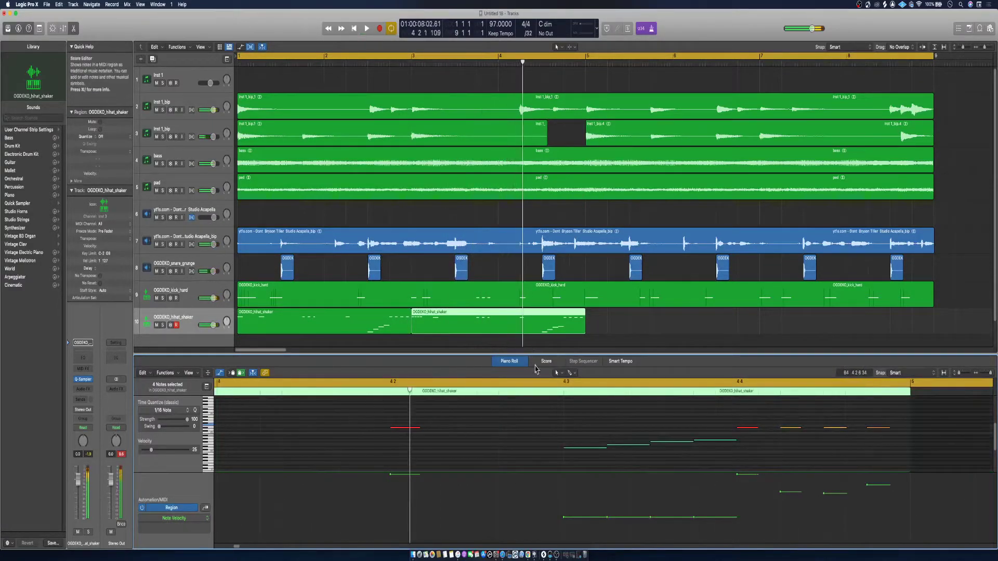
Turn the beat 2 hit of bar 4 into a five-note /32 roll with velocities rising from 19, and play it back
drag(419, 428, 409, 432)
super+click(416, 429)
super+click(434, 429)
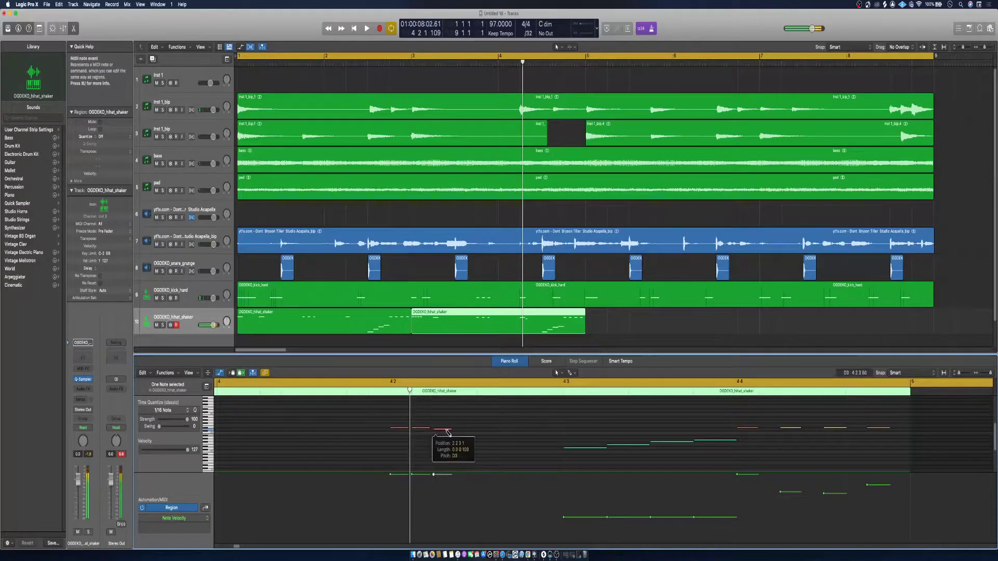
super+click(456, 426)
super+click(478, 428)
drag(394, 535, 512, 473)
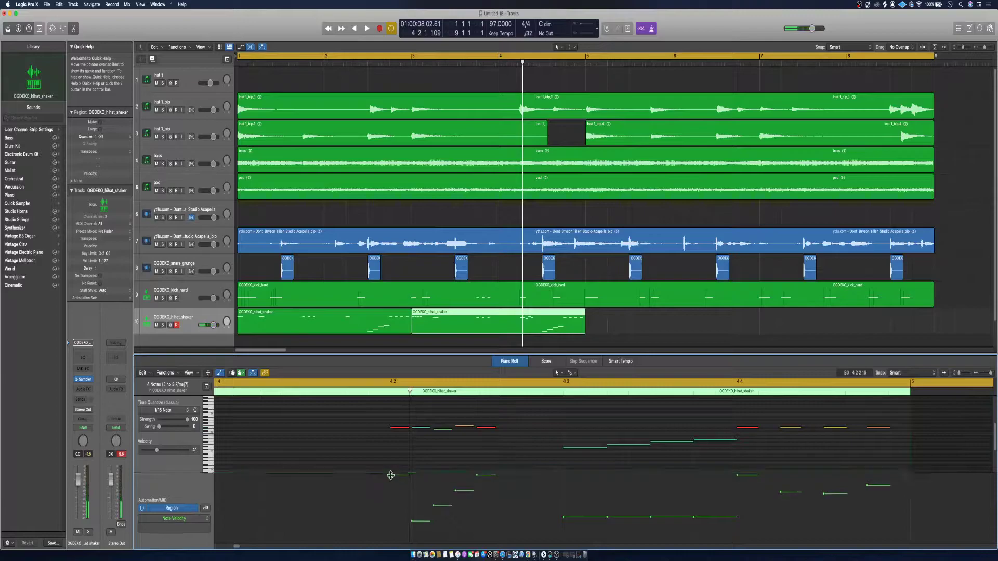
drag(390, 475, 390, 506)
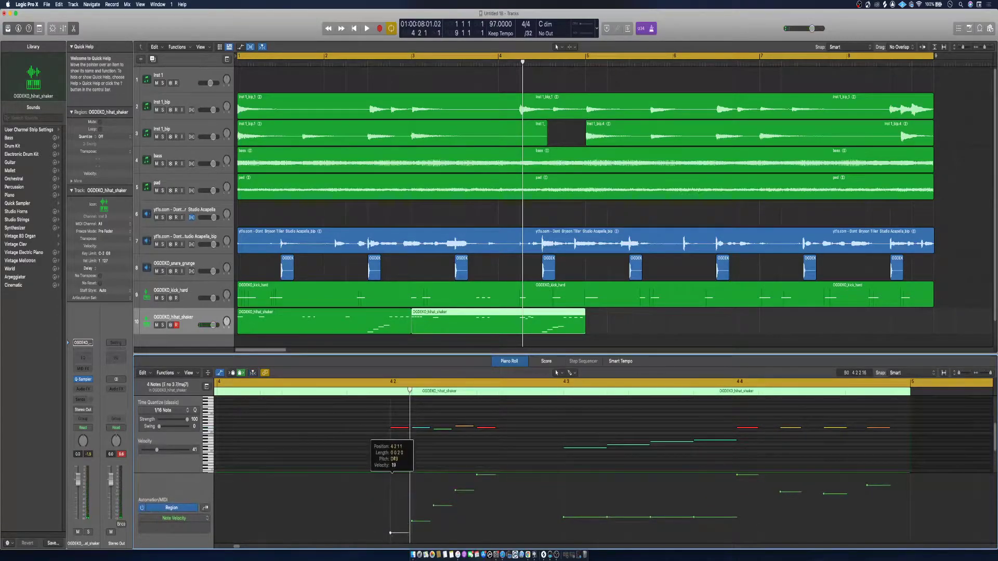
key(space)
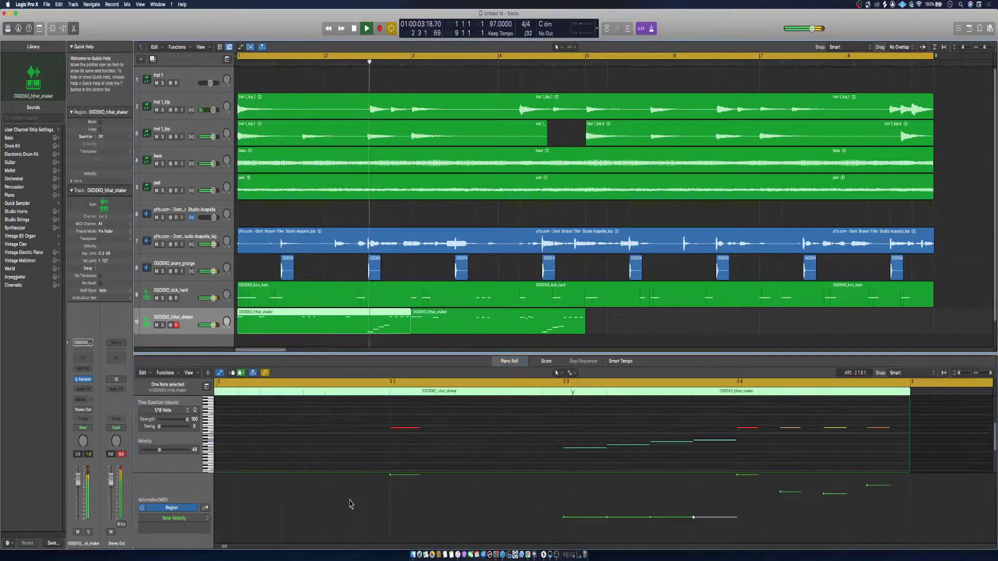
Copy the pair of two-bar hi-hat regions so that they repeat from bar 5 and bar 7
ctrl+alt+click(427, 441)
ctrl+alt+click(427, 441)
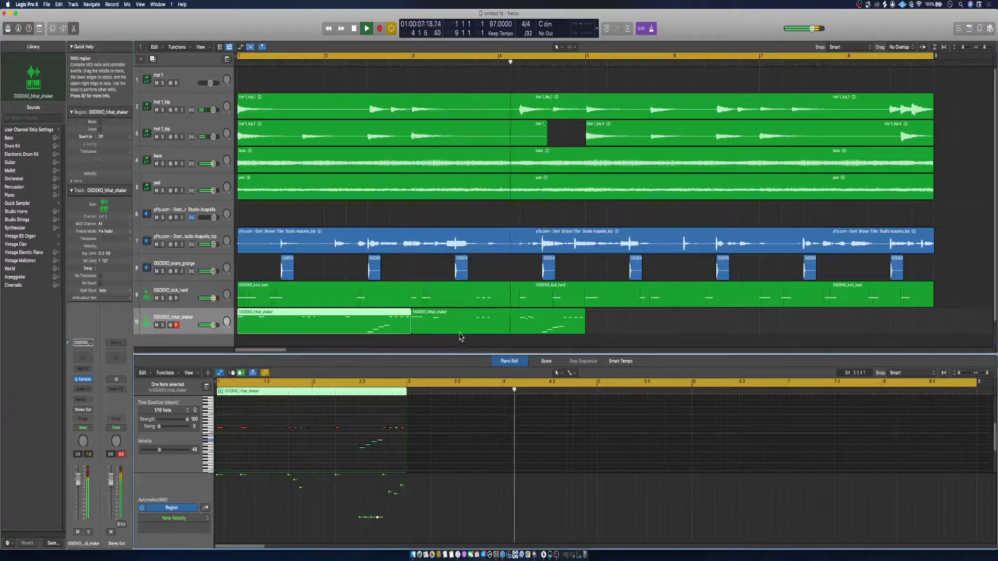
key(space)
drag(637, 335, 672, 333)
click(612, 350)
click(614, 325)
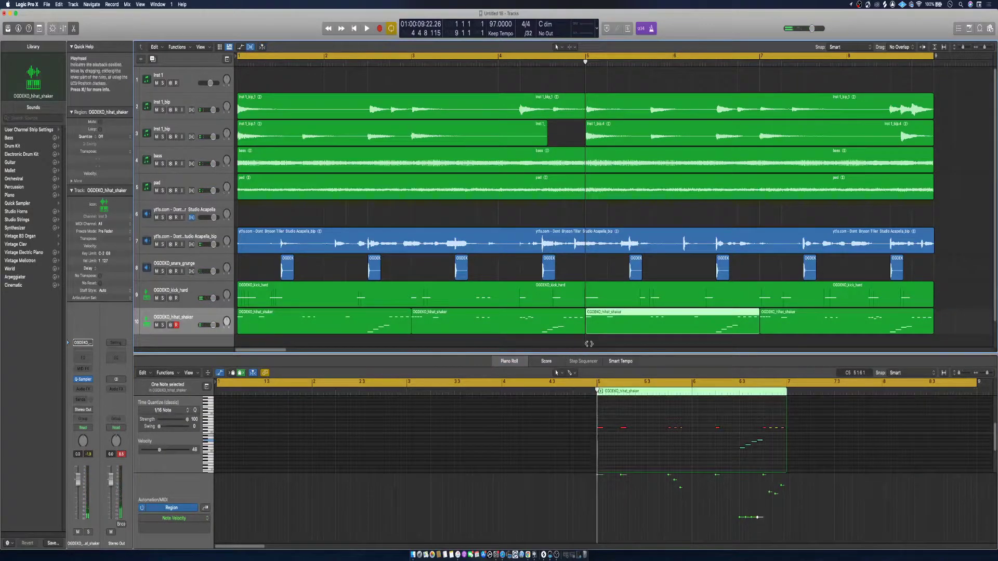
Set the grid division to /16 and shorten the first hi-hat hit of bar 5 to a length of 0 0 1 0
scroll(599, 459, up, 10)
scroll(599, 459, down, 4)
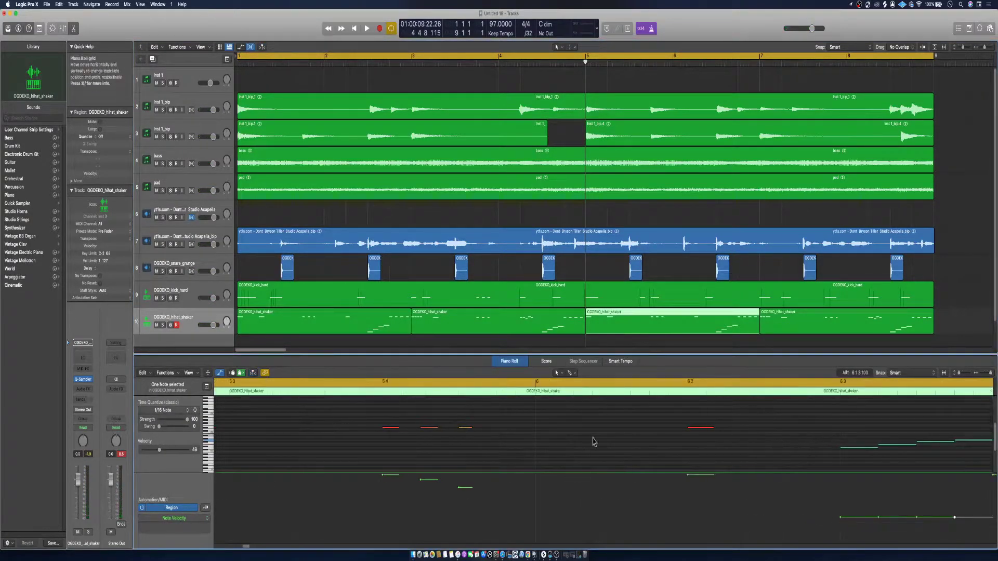
click(530, 34)
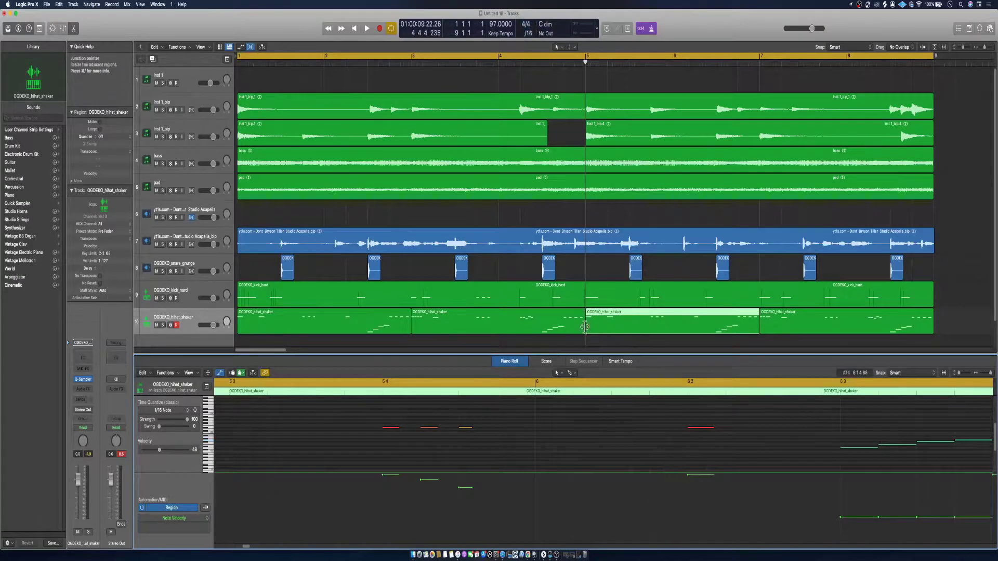
click(604, 333)
scroll(511, 435, left, 10)
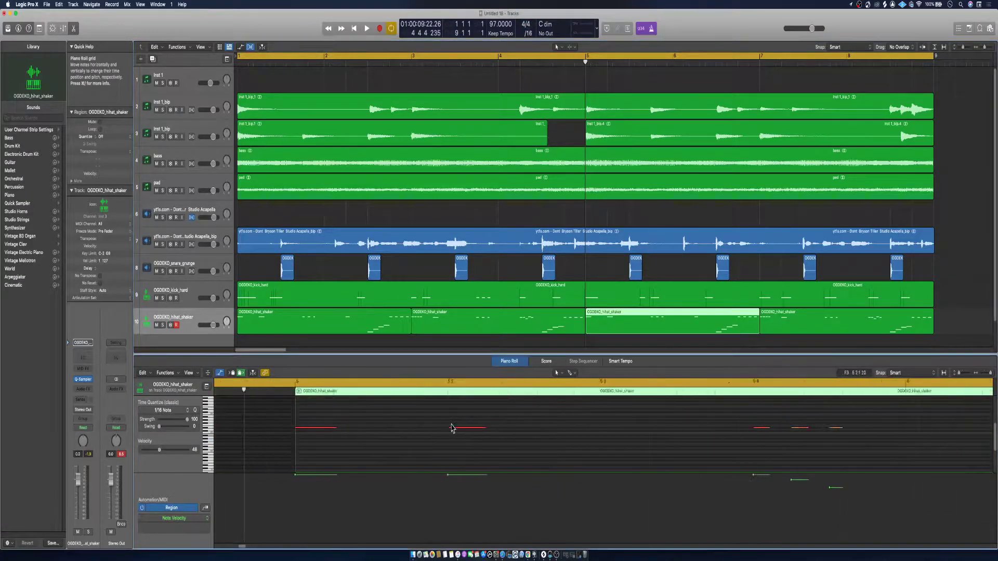
click(486, 427)
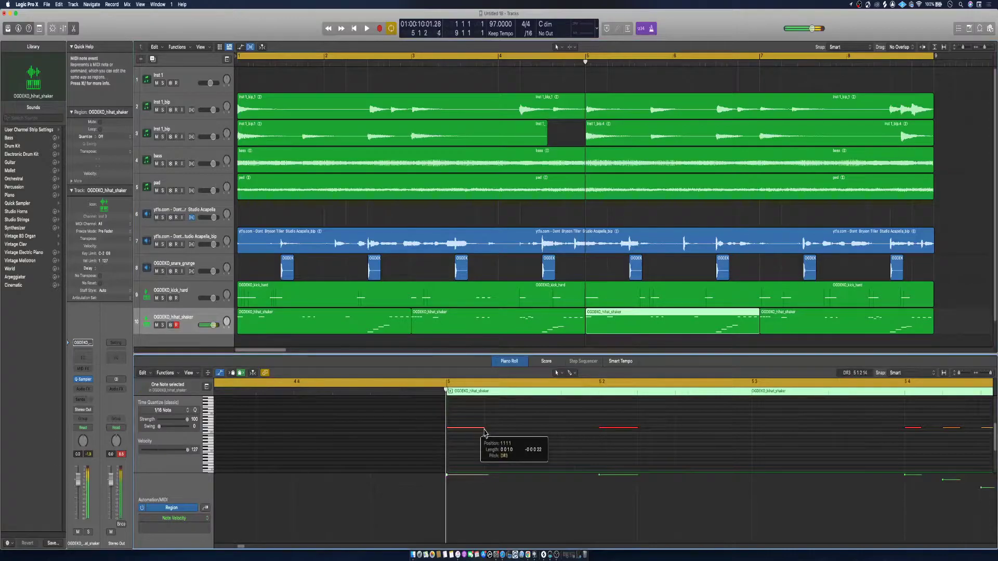
Add hi-hat notes halfway through beats 1 and 2 of bar 5 and lower their velocities
click(525, 428)
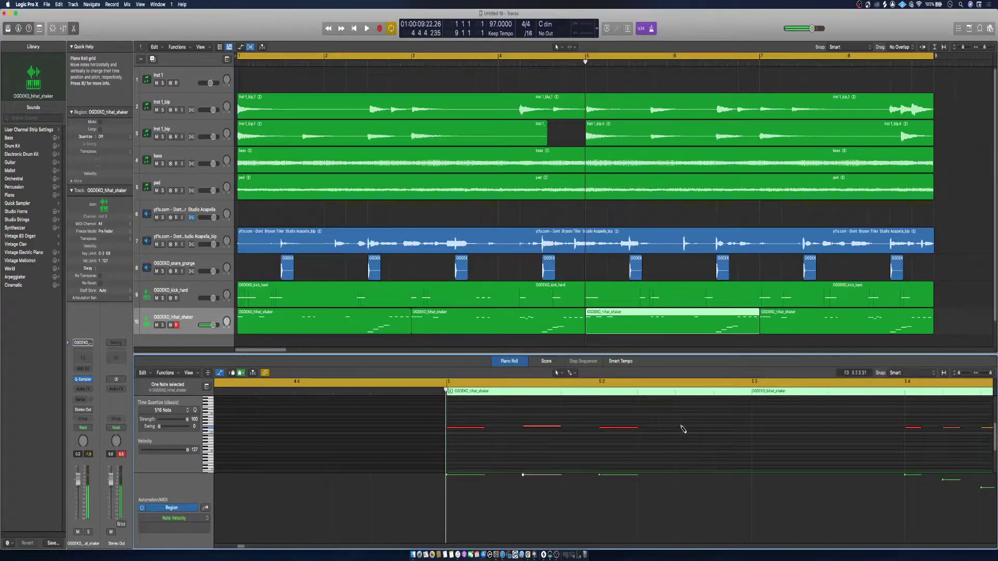
drag(526, 481, 611, 493)
drag(676, 475, 676, 507)
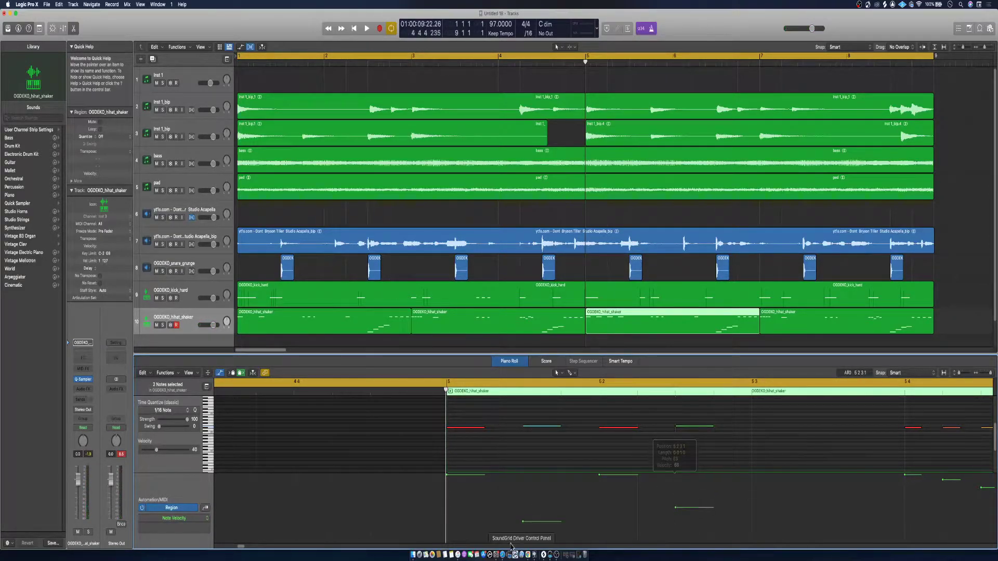
drag(523, 522, 523, 517)
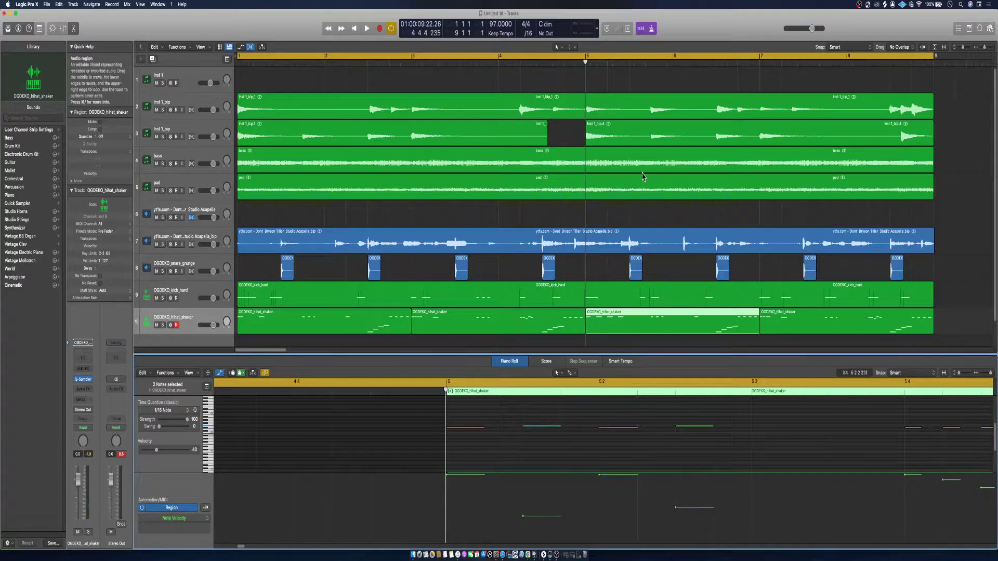
Play the arrangement from the start and examine the notes in the two-bar hi-hat regions
key(Return)
key(space)
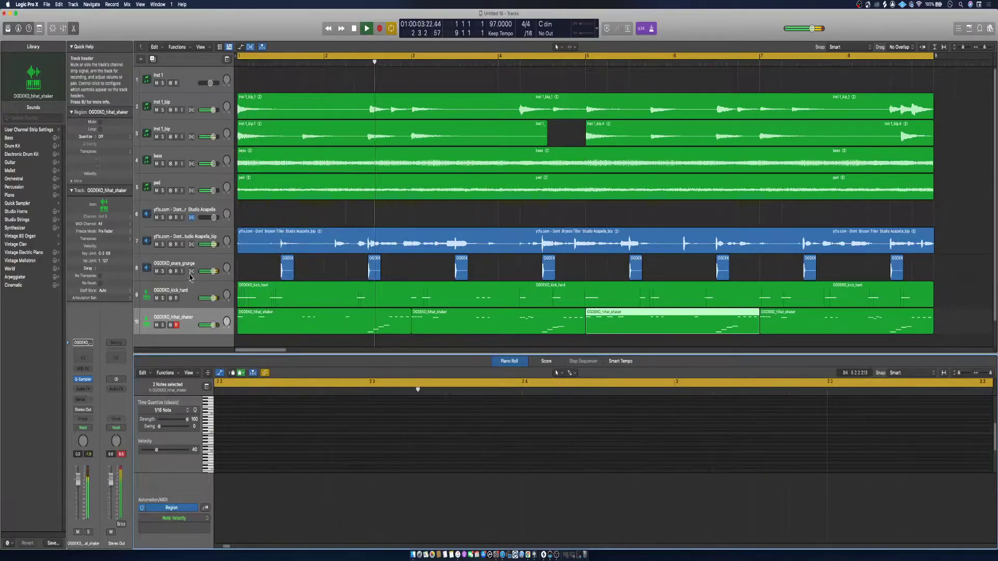
click(362, 322)
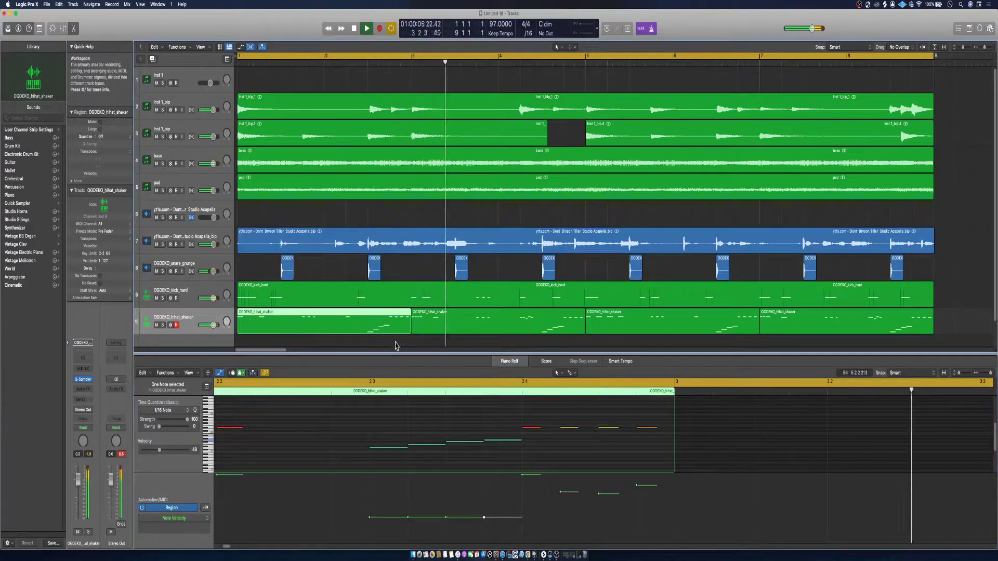
click(448, 327)
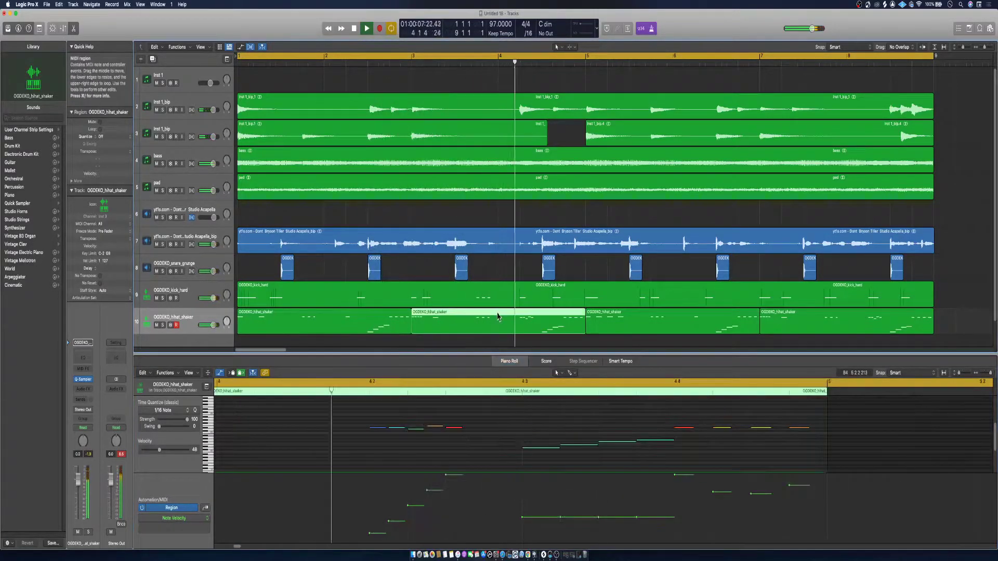
ctrl+alt+click(428, 425)
scroll(439, 430, right, 1)
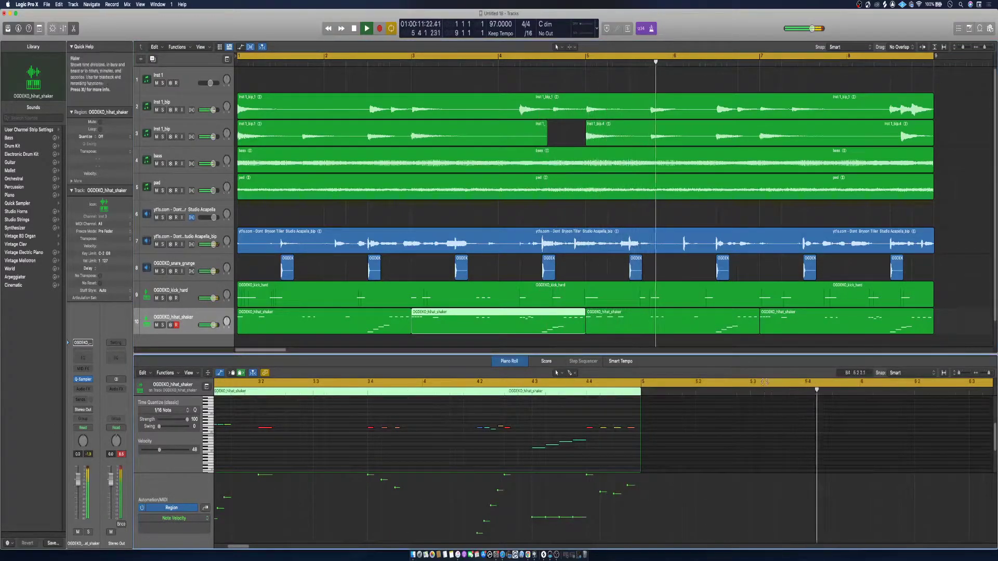
click(780, 329)
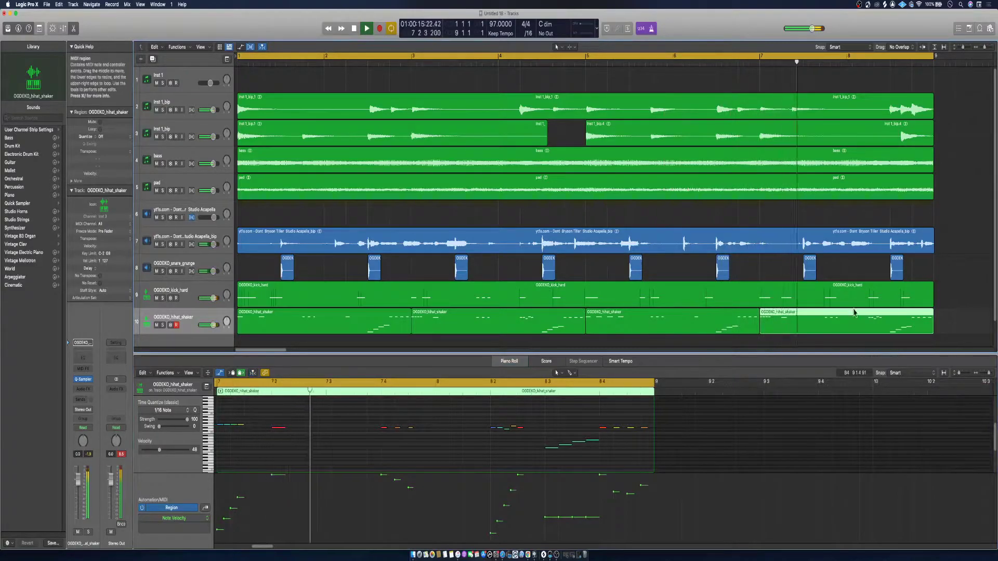
key(space)
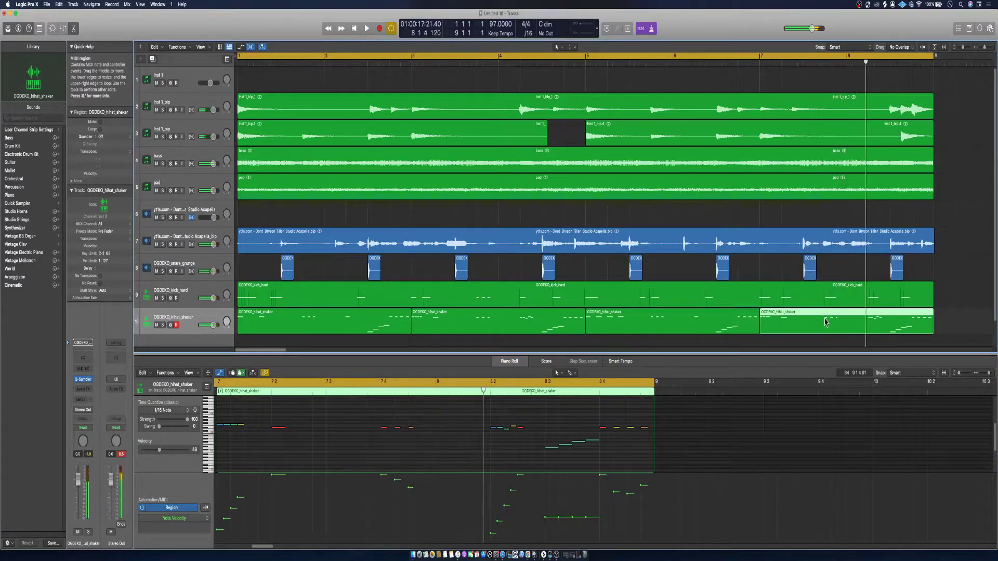
drag(824, 318, 743, 333)
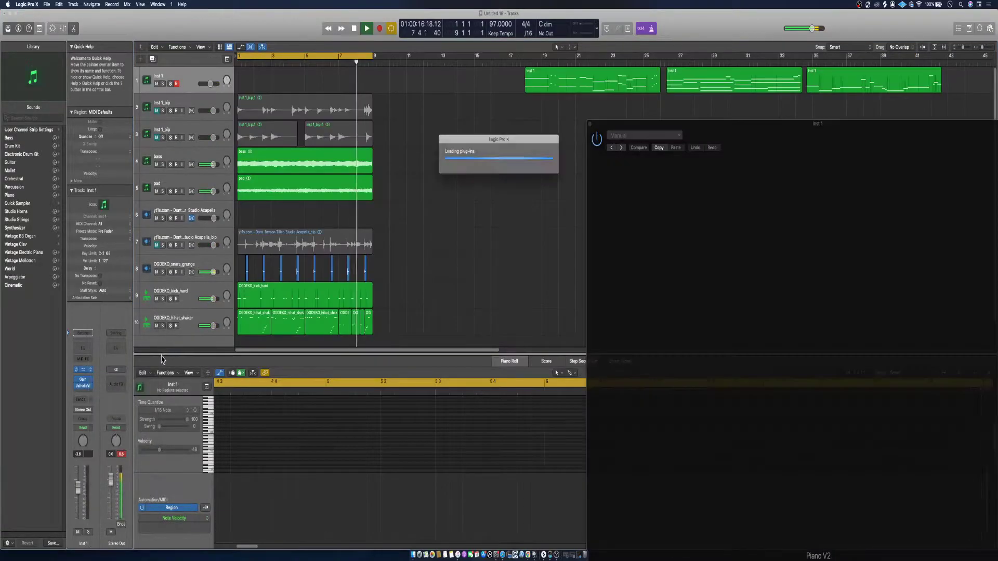
Leave the session for the desktop and launch Logic Pro X again
key(super+h)
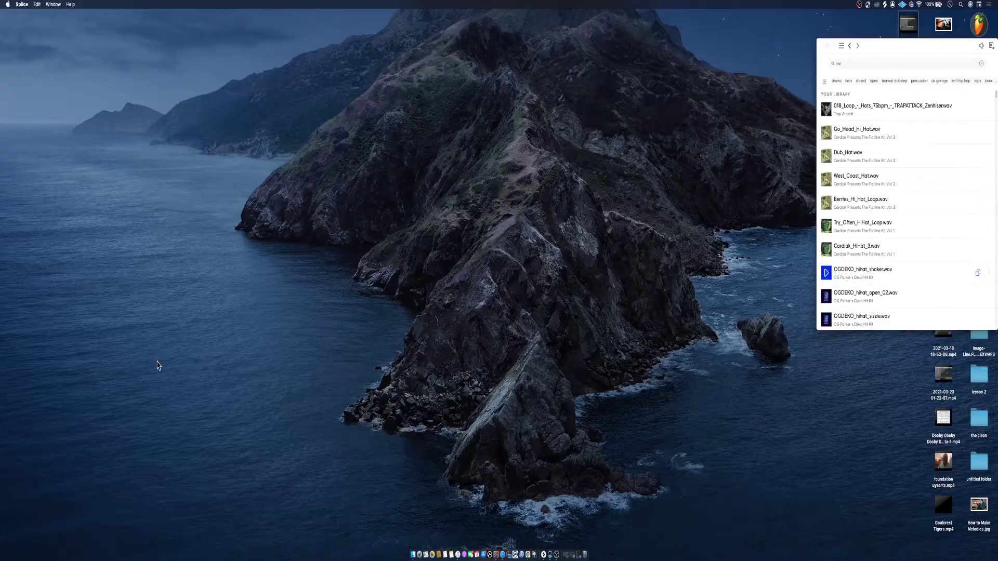
right_click(535, 559)
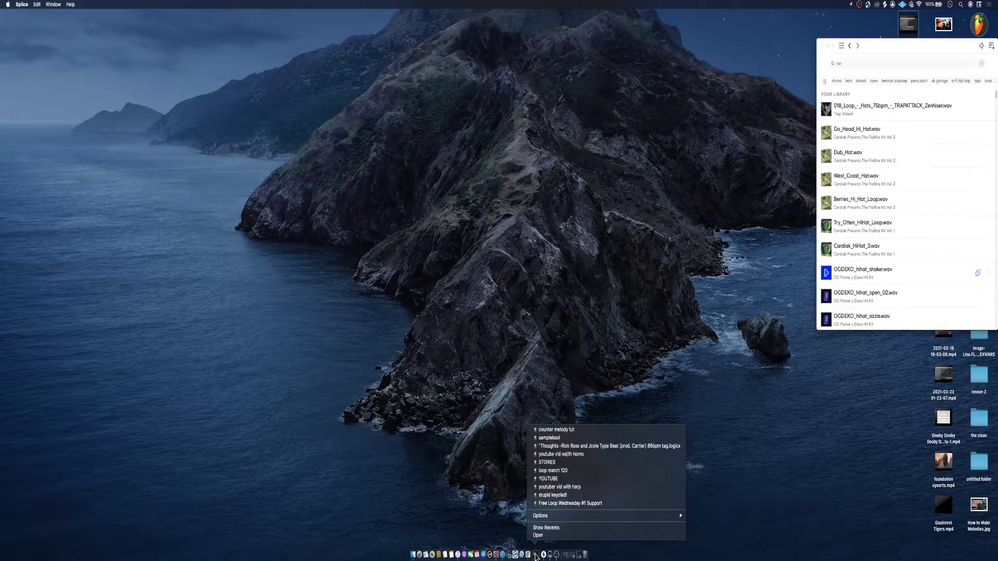
click(536, 557)
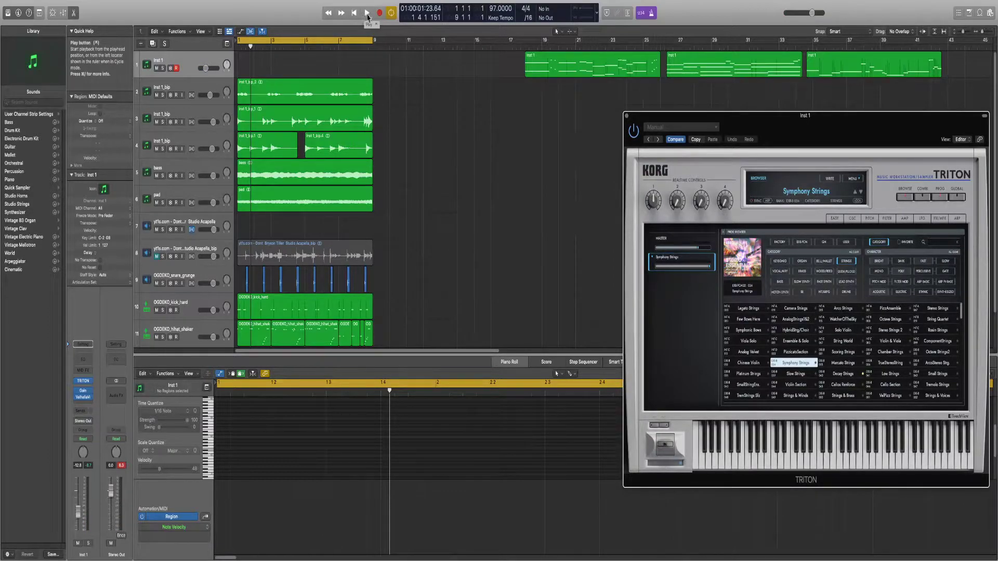
Audition the arrangement, then record an eight-bar chord part on the Inst 1 track with the Triton Symphony Strings patch
click(367, 14)
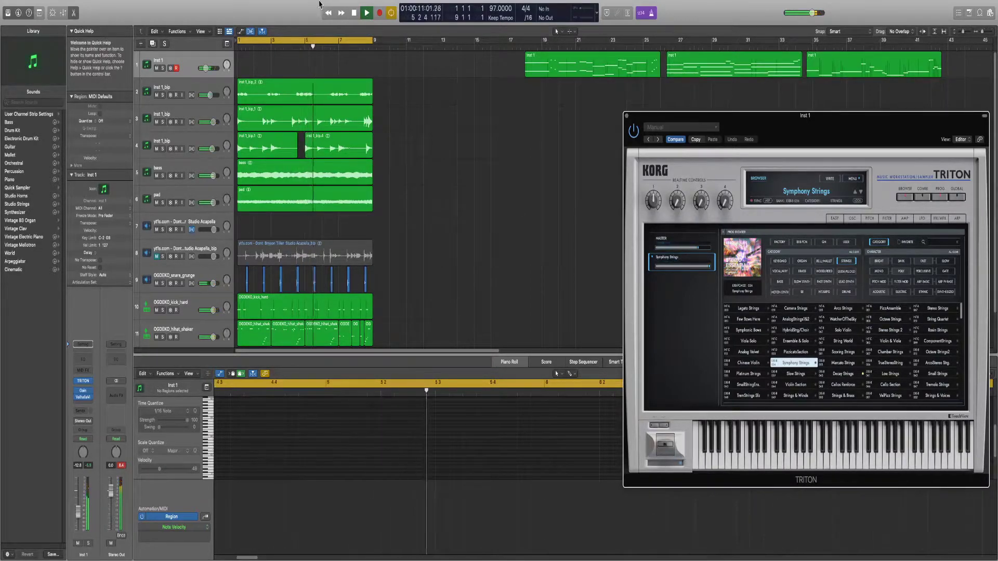
key(space)
click(380, 13)
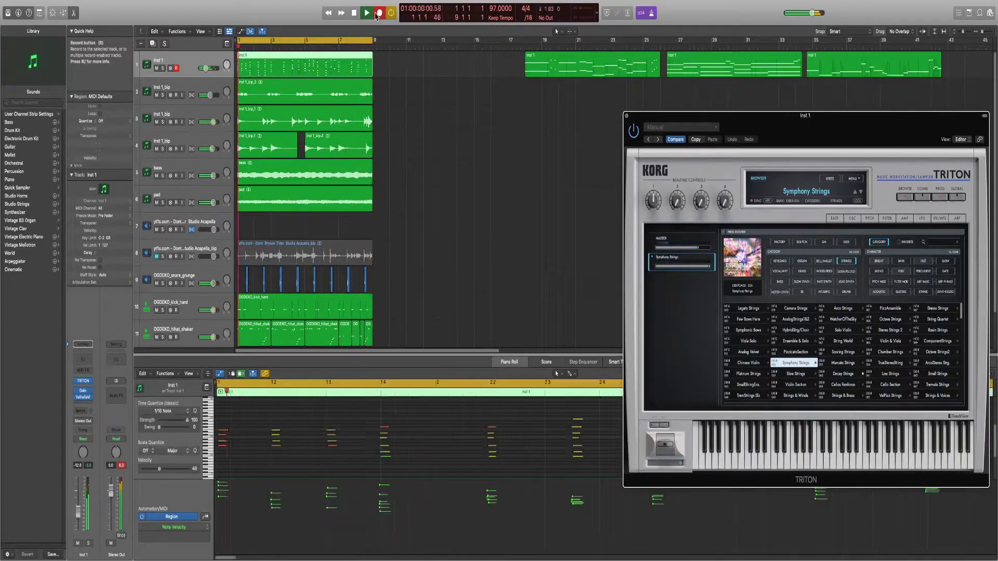
Quantize all the recorded string notes to 1/16, play them back and close the Triton window
click(354, 431)
key(space)
key(super+a)
key(q)
key(space)
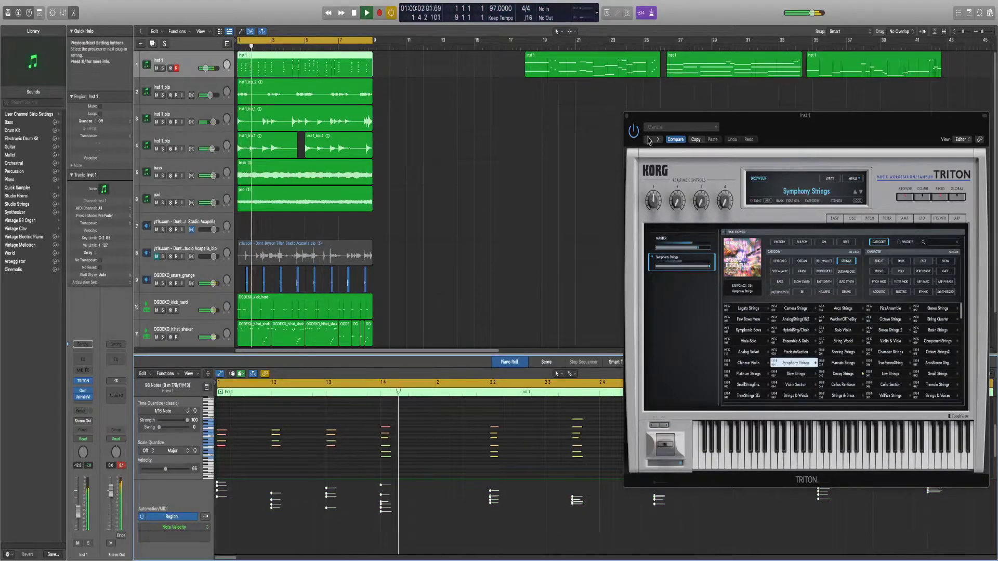
click(628, 117)
click(628, 117)
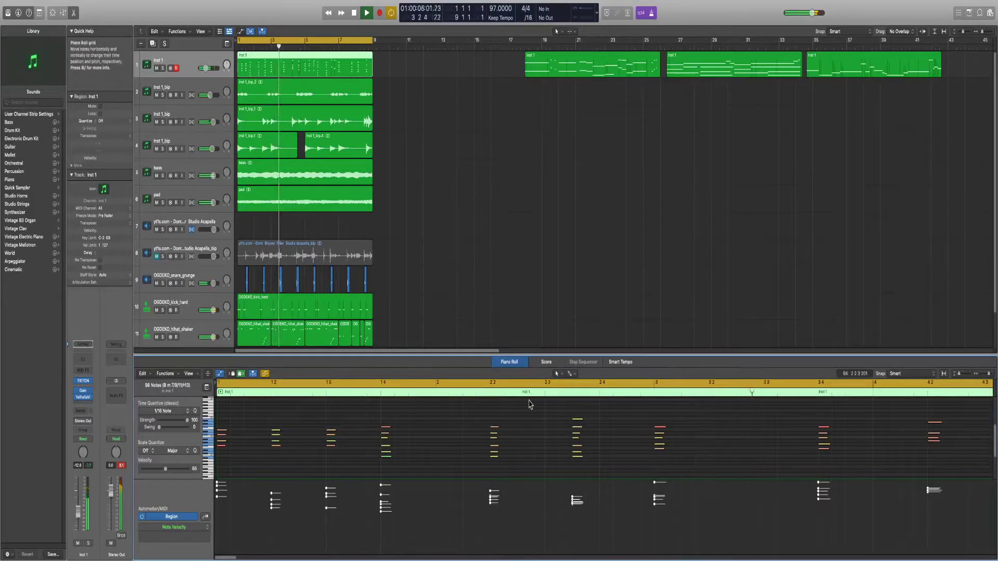
Delete the four string notes in the second half of bar 6 and bounce the strings region in place
scroll(654, 441, down, 6)
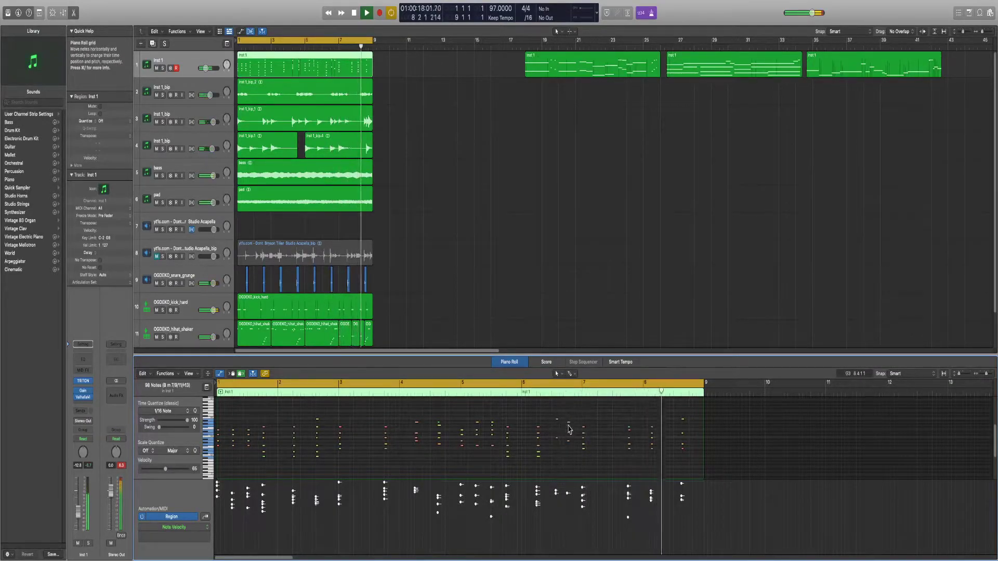
drag(552, 412, 572, 457)
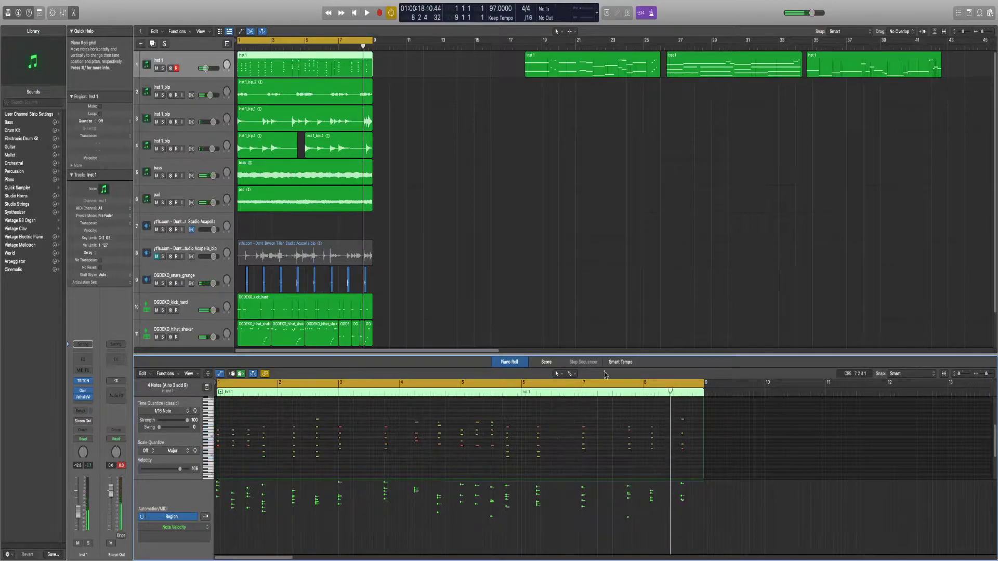
key(space)
right_click(306, 67)
click(315, 81)
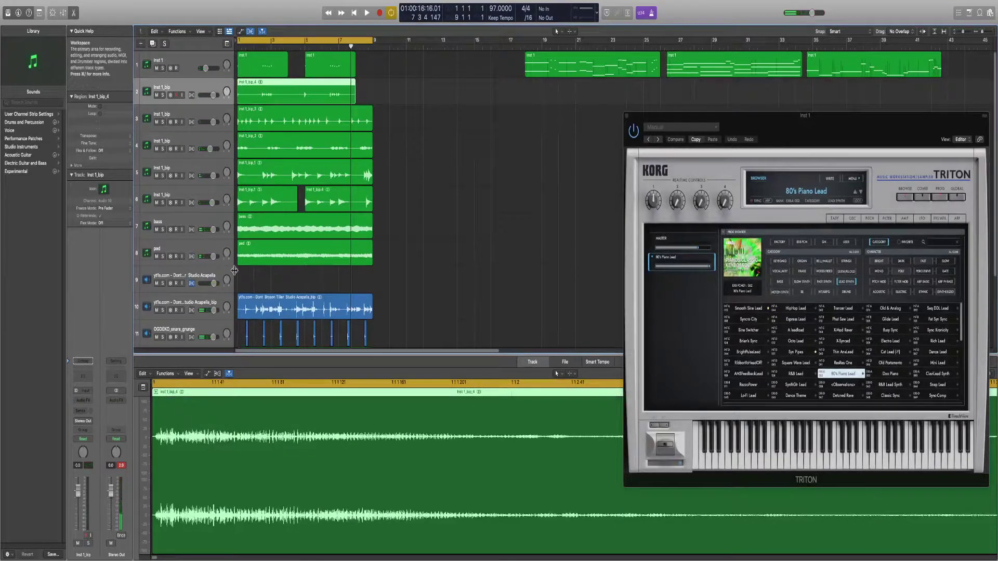
Show the flex mode settings for the tracks in the arrangement
scroll(367, 236, down, 3)
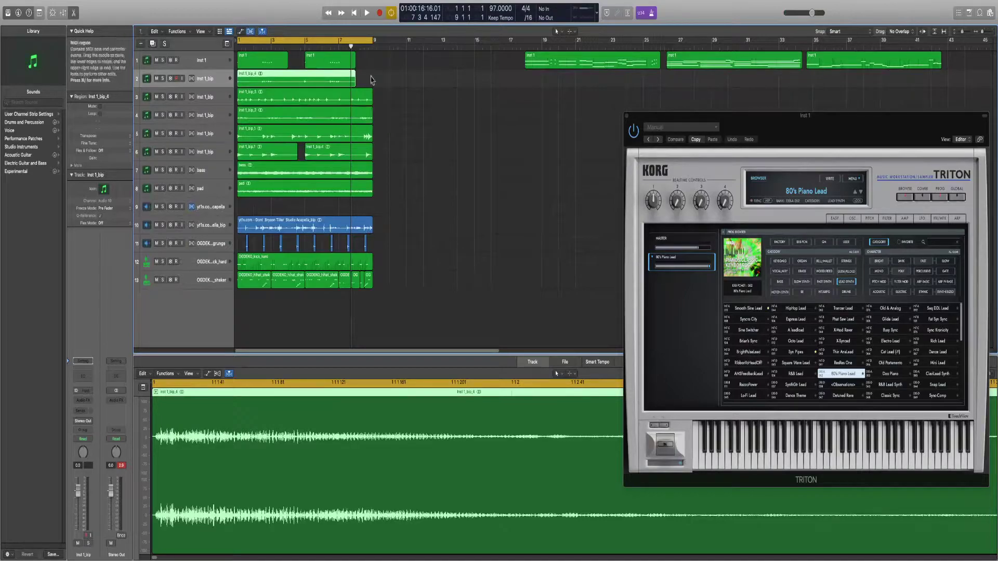
click(251, 32)
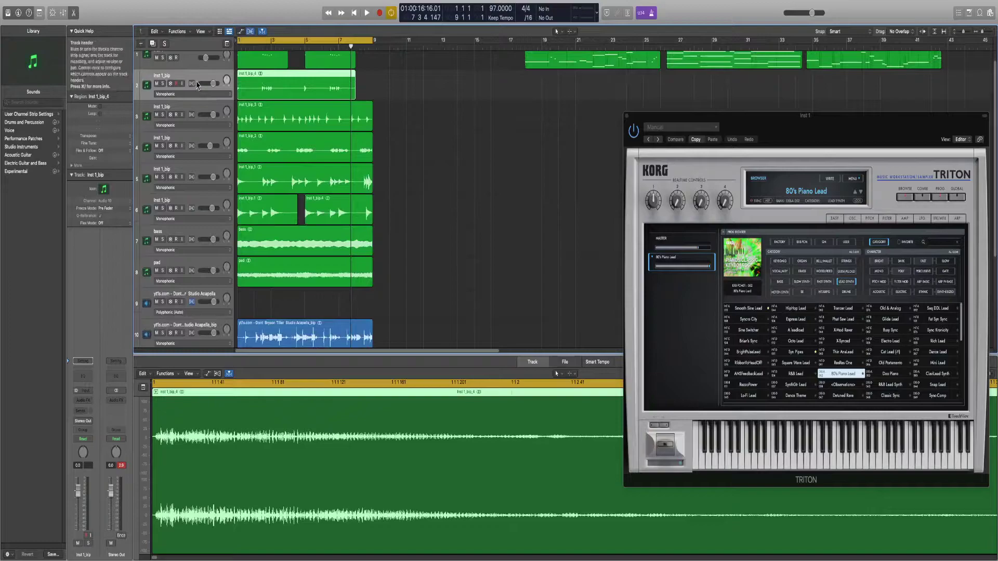
Enable Flex on all the audio tracks and set their flex mode to Speed (FX)
scroll(258, 258, down, 5)
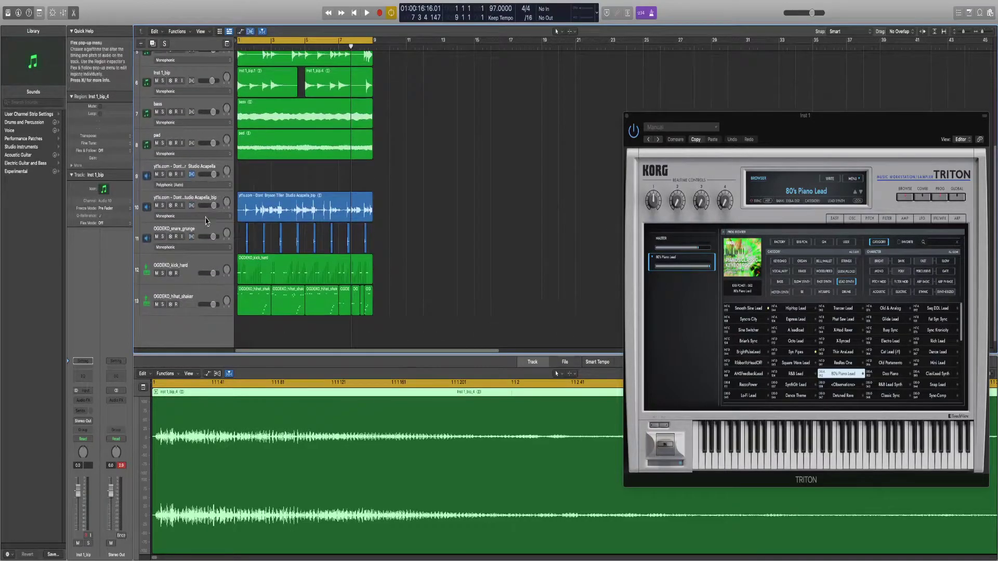
shift+click(197, 232)
click(192, 238)
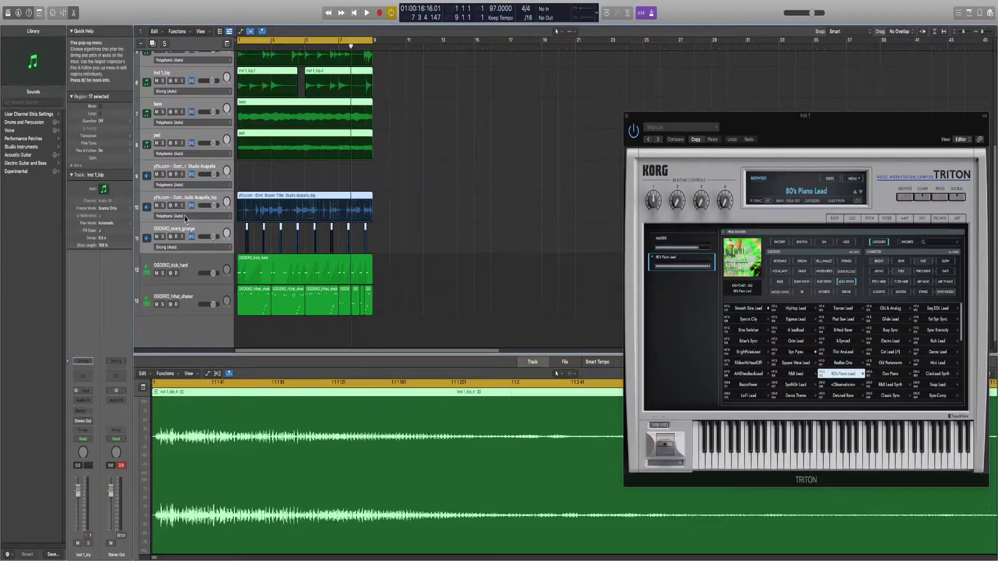
click(185, 217)
click(190, 247)
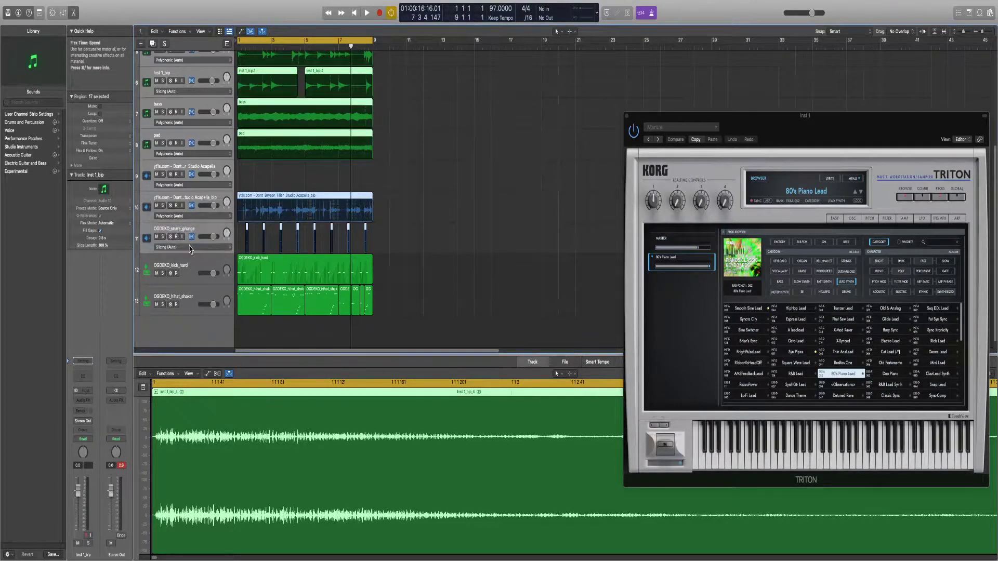
Lower the project tempo to 84 BPM and play the arrangement
scroll(306, 197, up, 3)
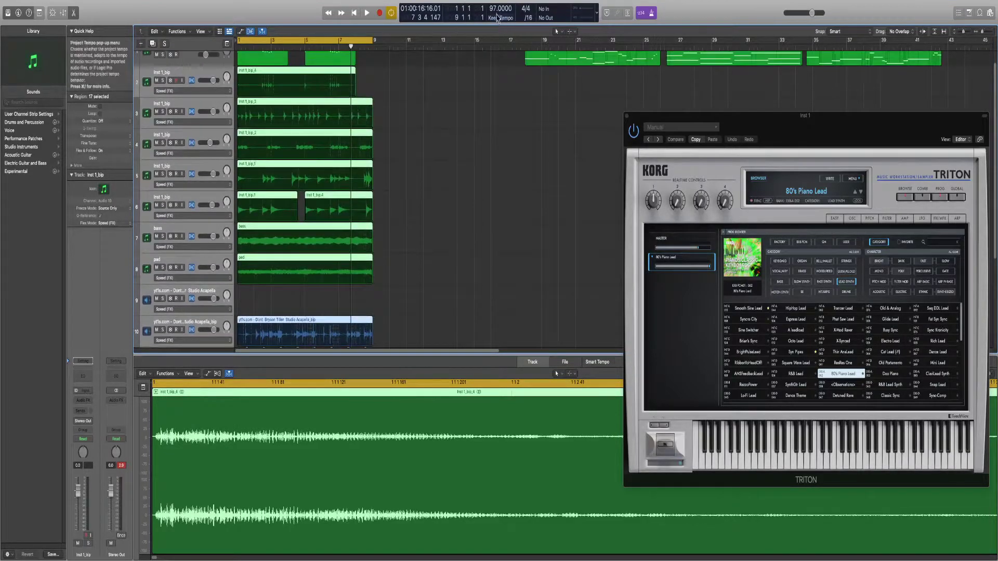
drag(498, 9, 498, 13)
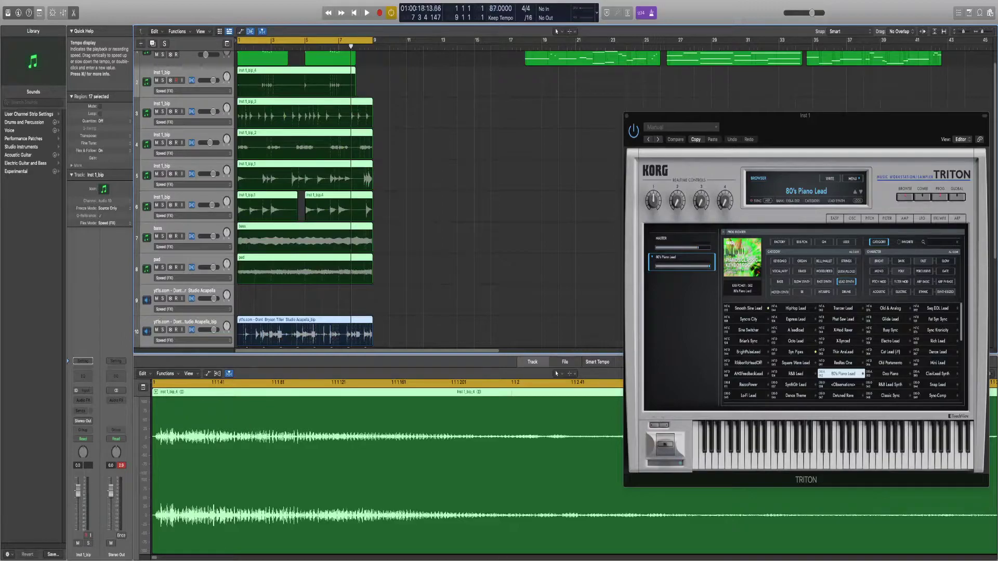
key(space)
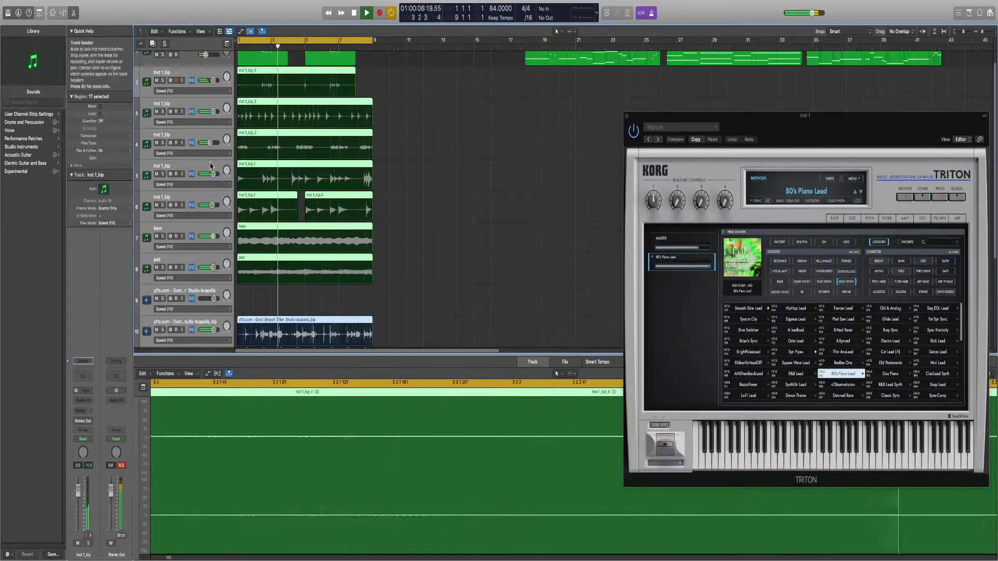
Mute the Inst 1 track, the first Inst 1_bip track and the bounced acapella track, and raise the Stereo Out volume to 2.8 dB
scroll(208, 50, up, 2)
click(156, 71)
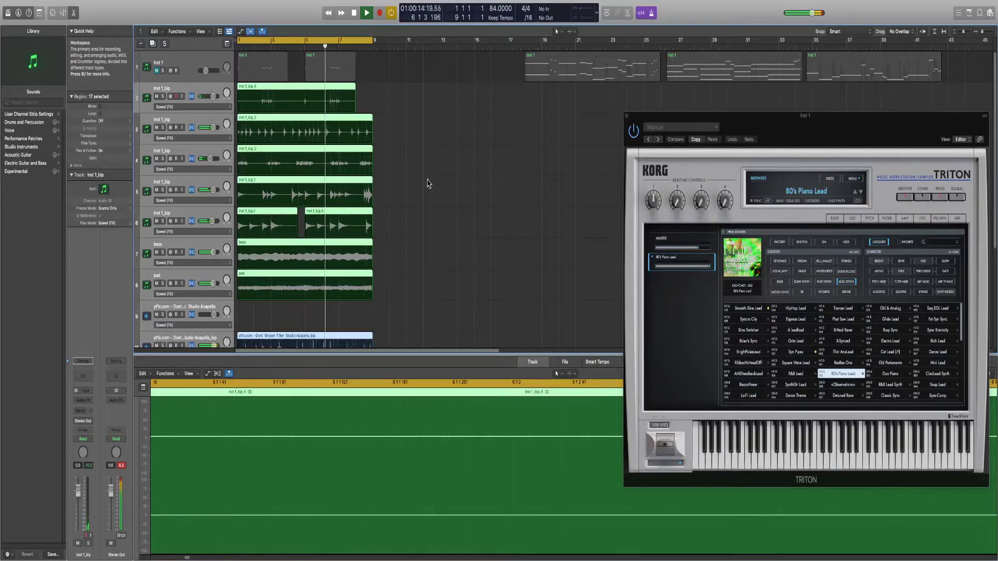
click(410, 199)
scroll(279, 302, down, 3)
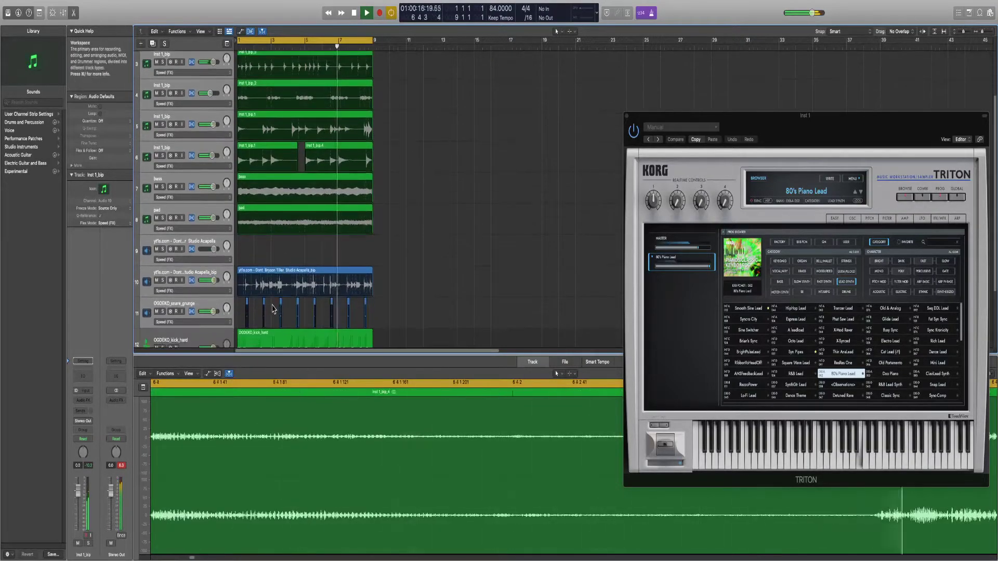
scroll(279, 302, up, 3)
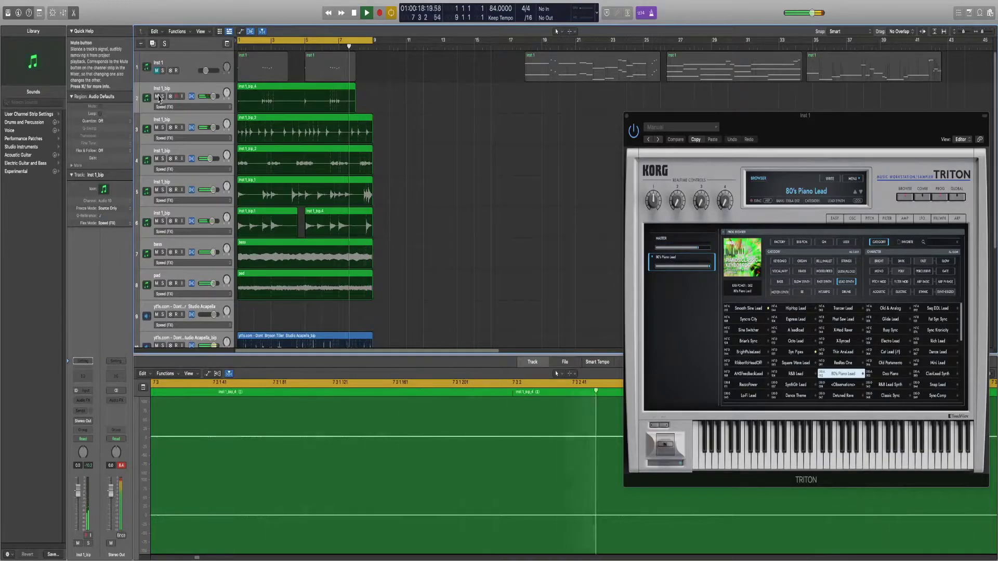
scroll(157, 254, down, 4)
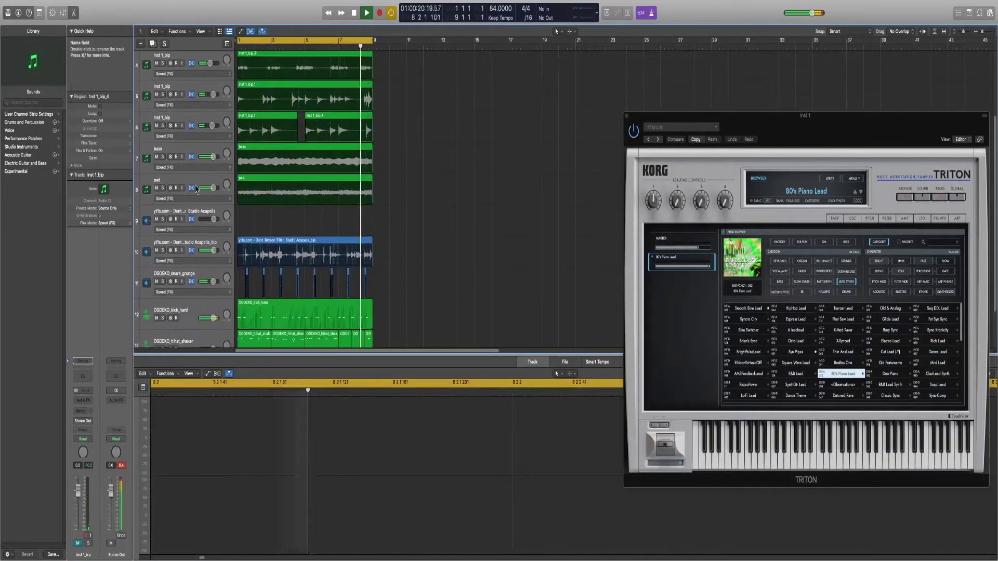
click(157, 251)
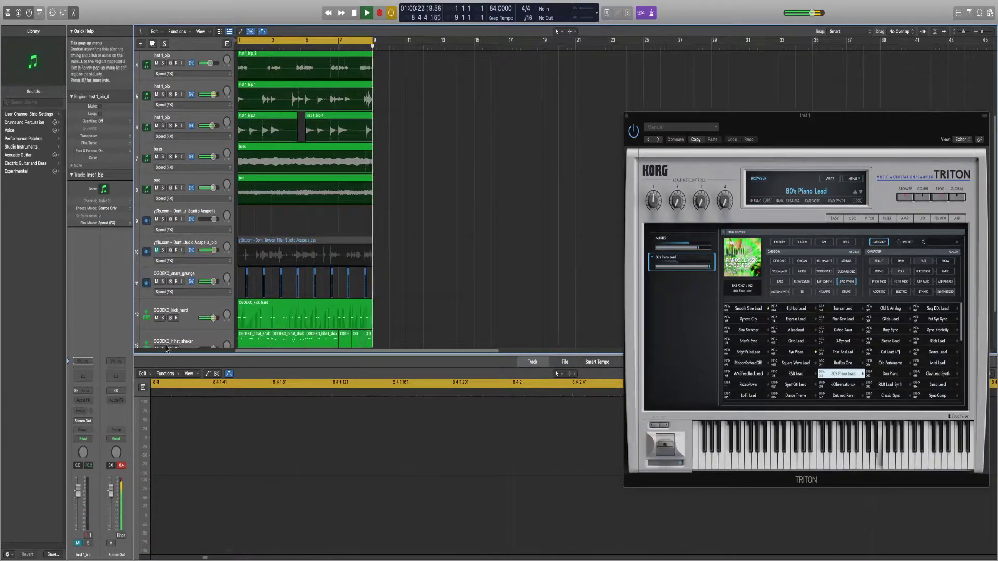
drag(111, 492, 111, 486)
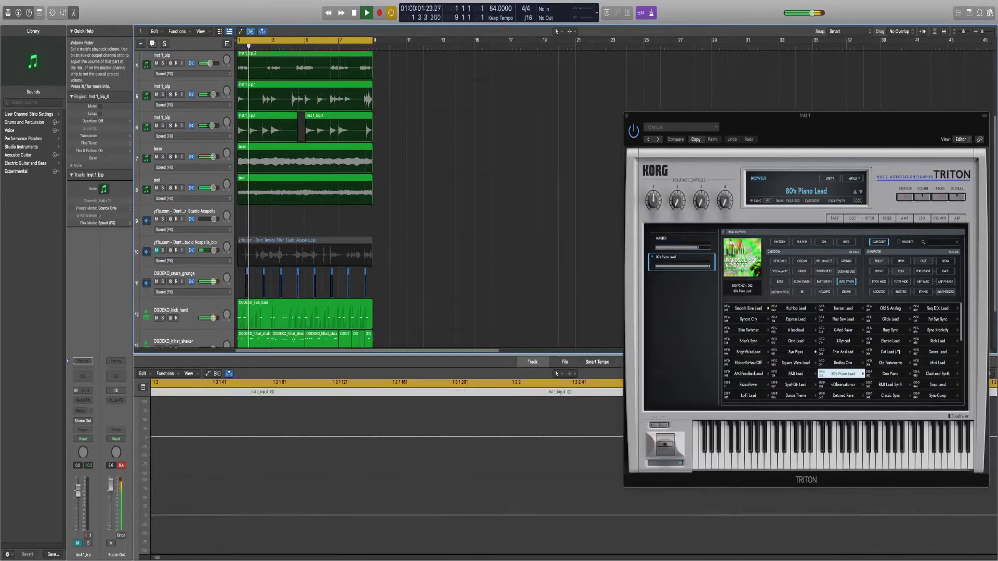
Add a Channel EQ to the bass track, boost its low end around 38 Hz and close the EQ window
scroll(328, 240, up, 4)
click(327, 241)
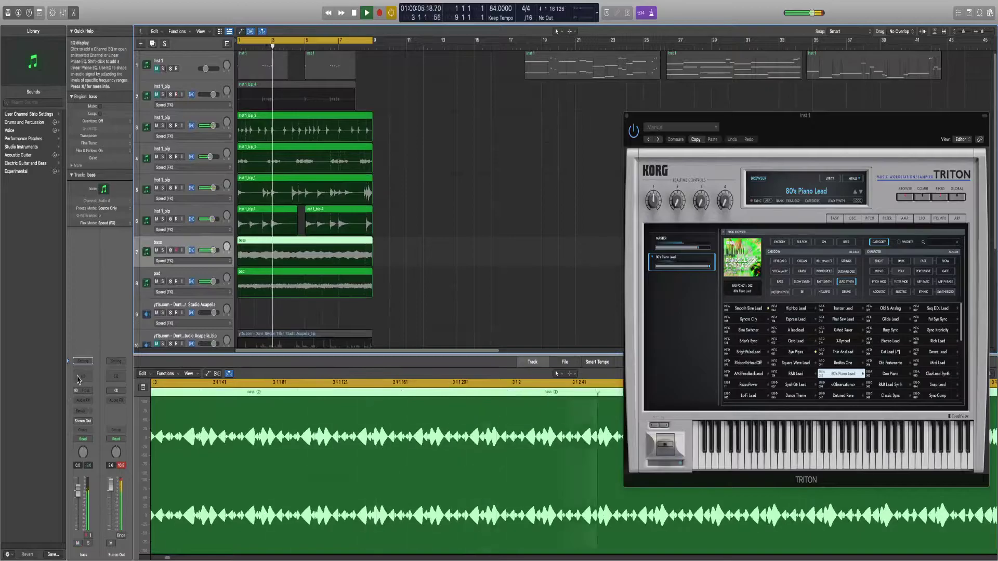
click(78, 376)
drag(367, 196, 341, 168)
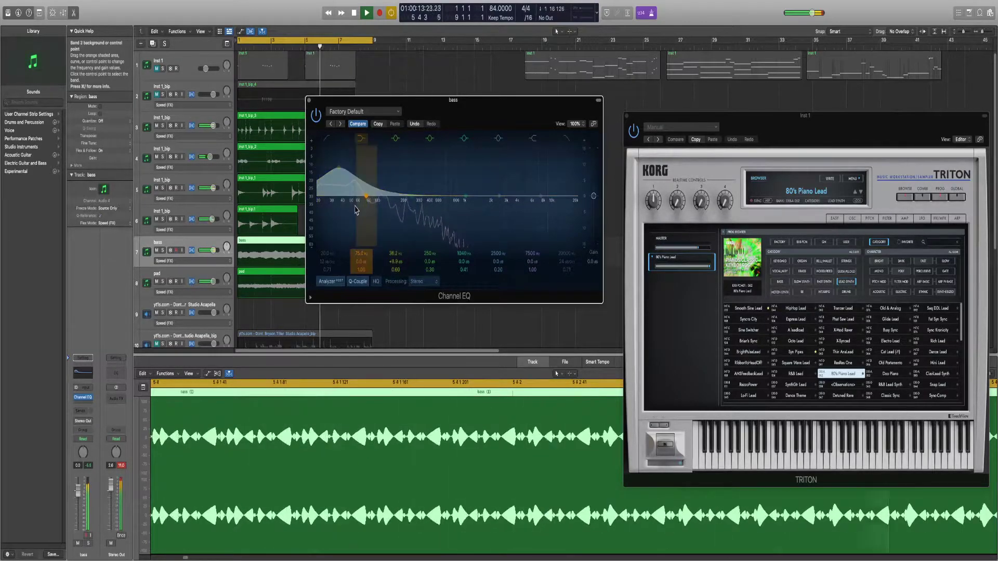
click(311, 102)
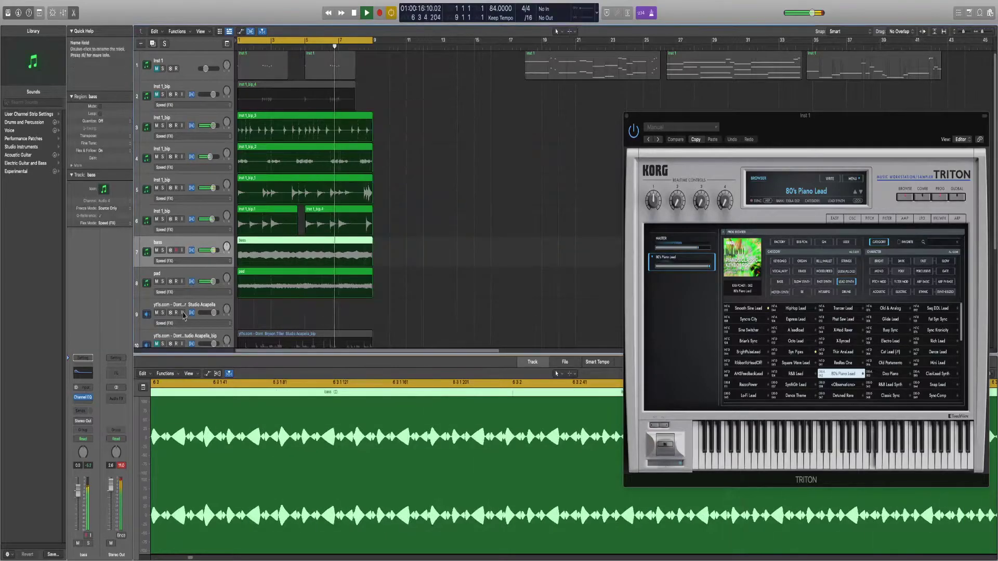
Insert the Decapitator plug-in on the bass track, set the project tempo to 114 BPM and play the arrangement
click(82, 404)
mouse_move(101, 545)
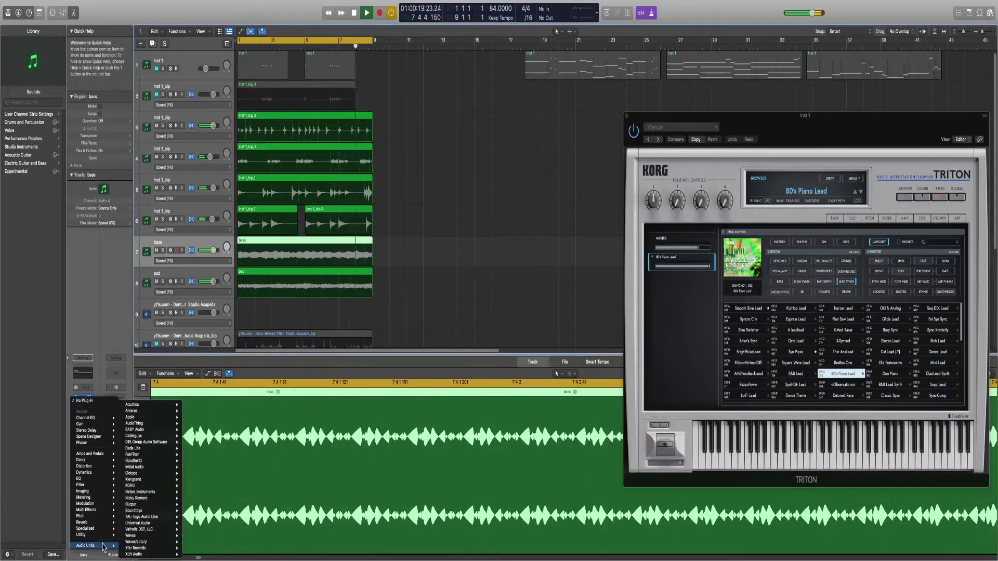
mouse_move(157, 507)
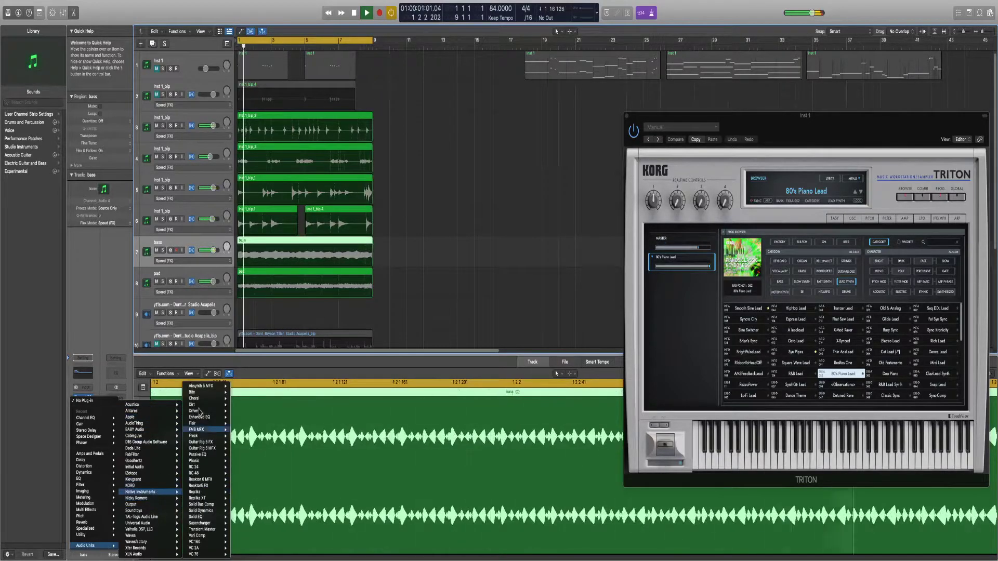
mouse_move(200, 411)
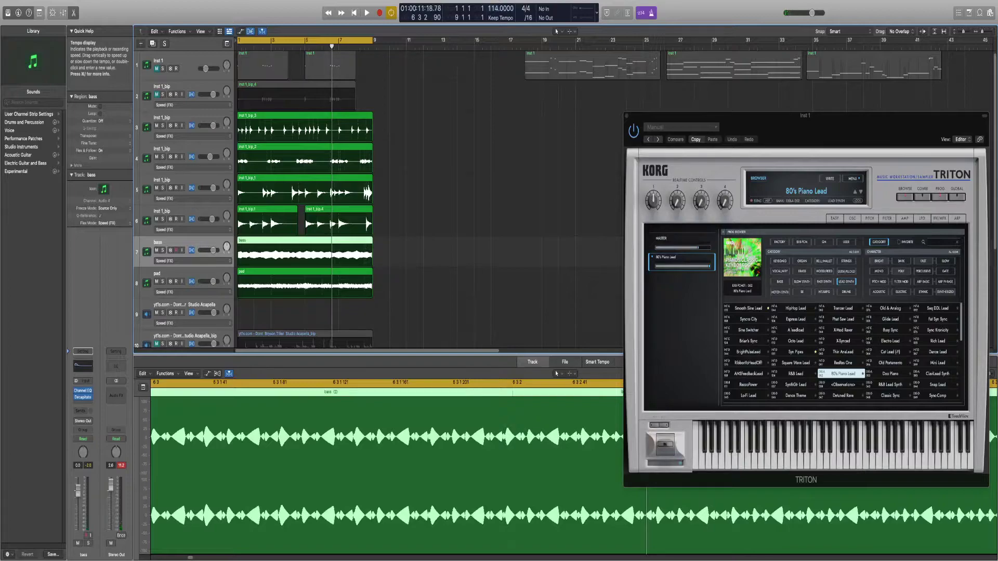
key(space)
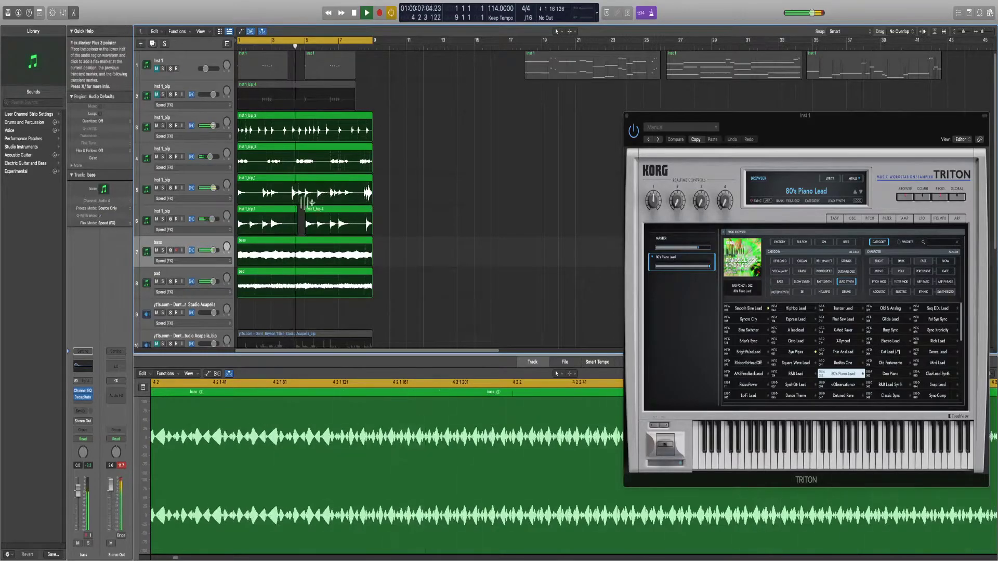
Close the Triton window and mute the bass track and the two Inst 1_bip tracks directly above it
click(626, 117)
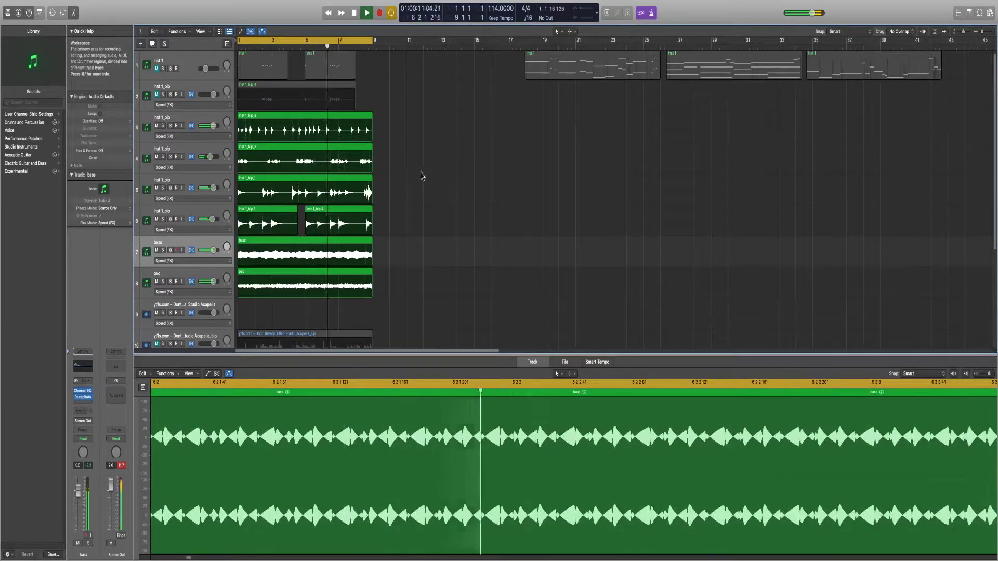
scroll(322, 249, down, 5)
scroll(299, 281, up, 4)
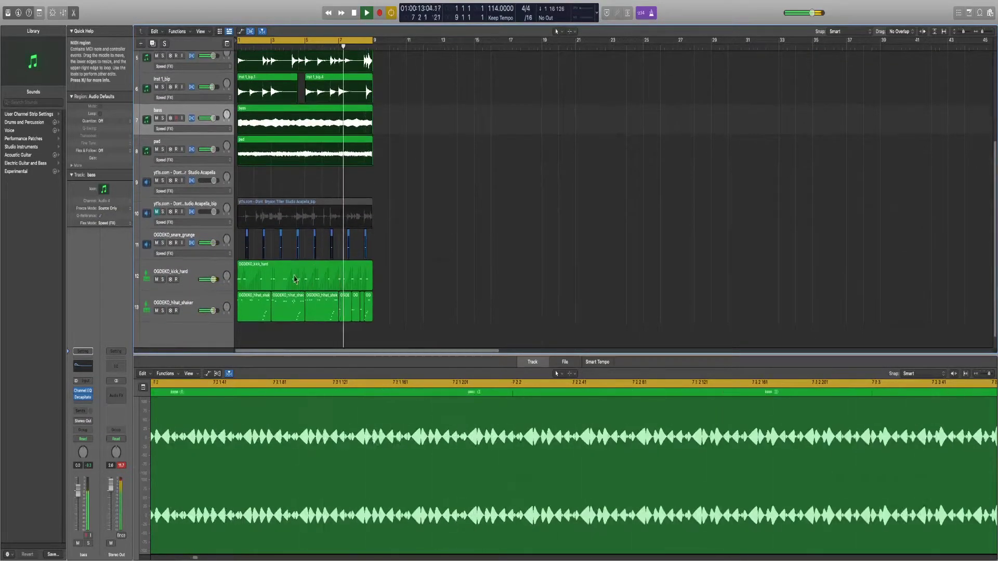
click(162, 212)
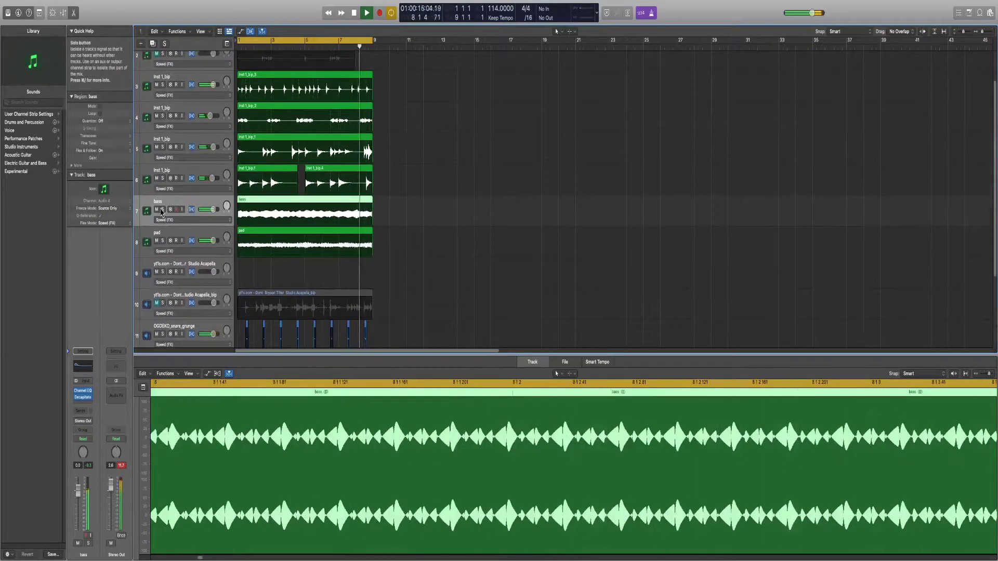
click(157, 210)
click(157, 179)
click(157, 148)
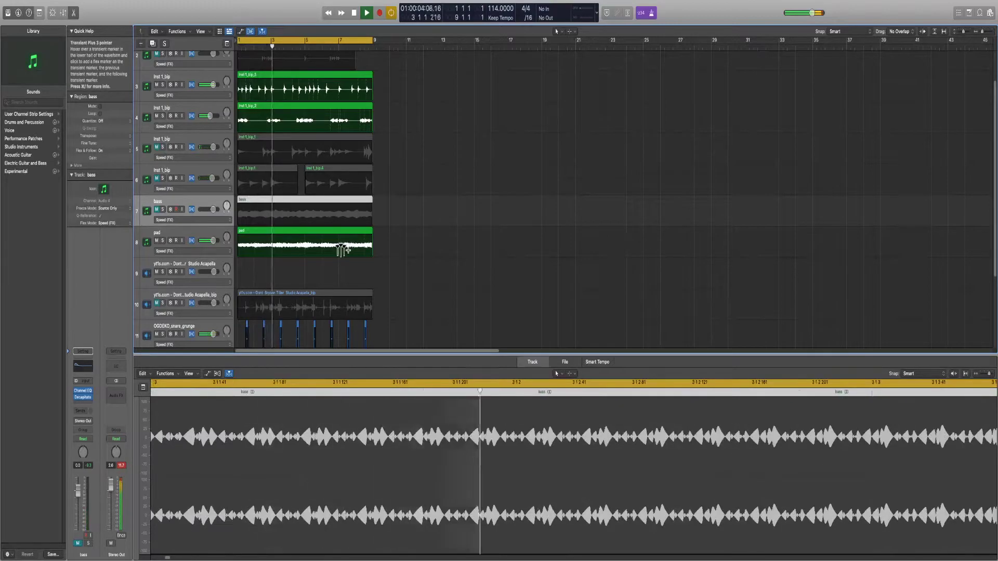
Repeat the first eight bars of all regions on tracks 3 to 13 so they continue from bar 9
key(super+Up)
key(super+Up)
drag(237, 78, 371, 243)
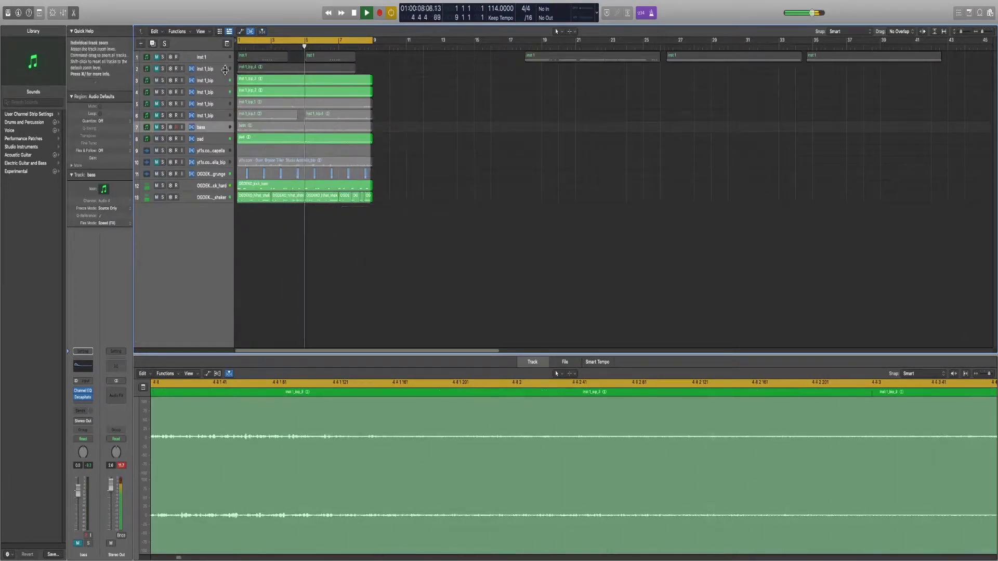
click(236, 78)
drag(236, 78, 364, 275)
key(super+r)
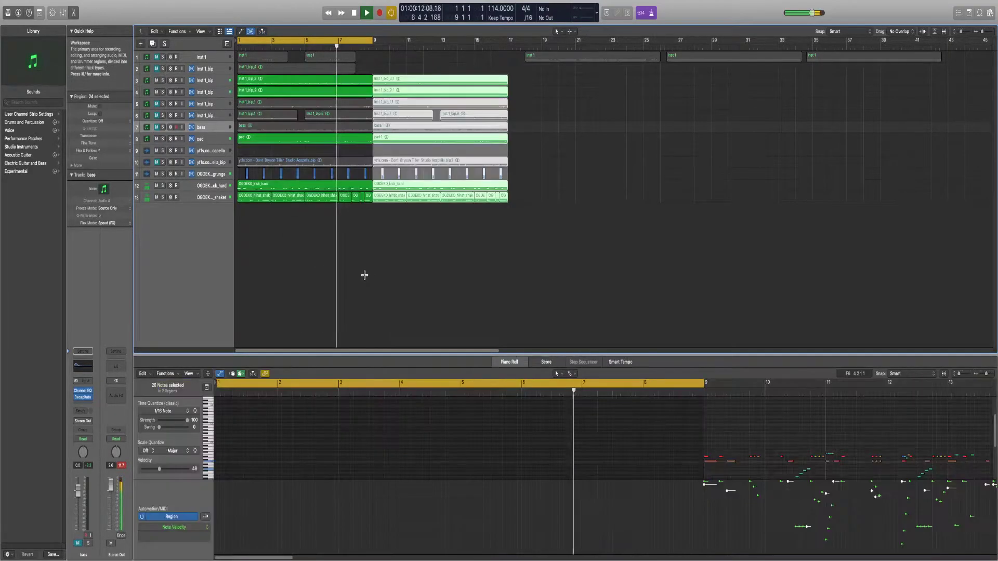
Load the SOULSURPLUS trapattack 808 long tail sample from Splice onto a new Quick Sampler track and discard the first short take
mouse_move(882, 6)
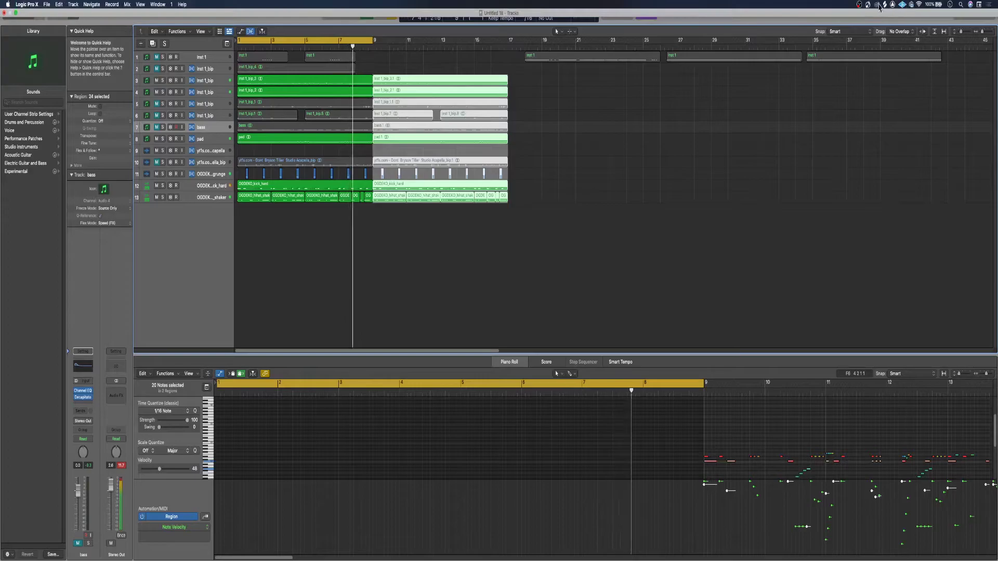
click(882, 5)
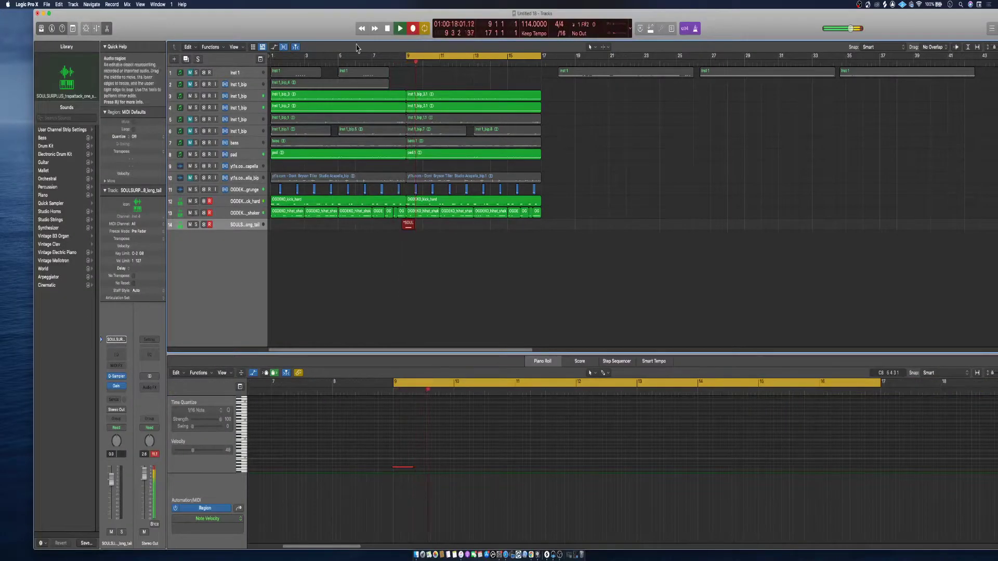
key(space)
key(Delete)
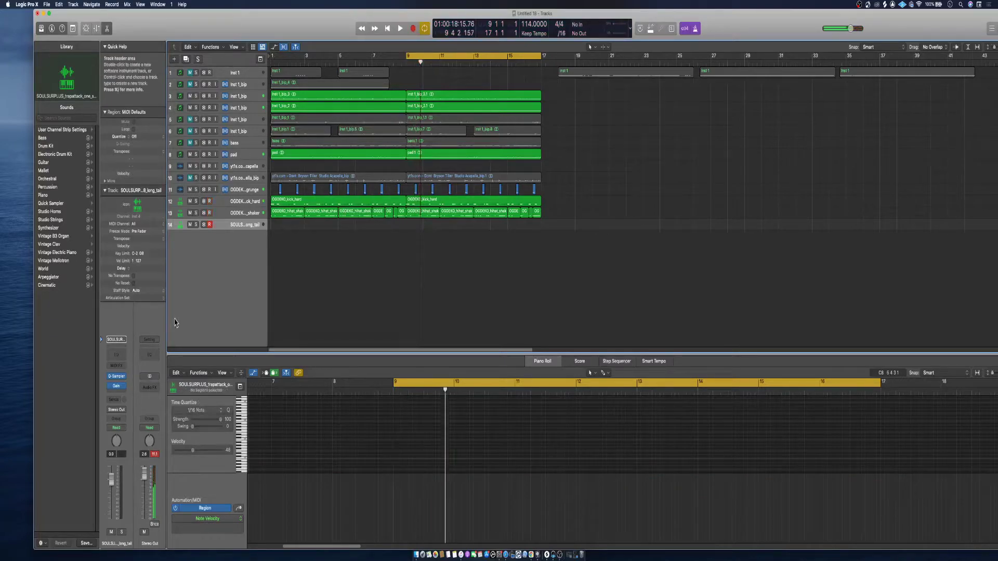
Record an 808 part over bars 9 to 17, play it back and lower the 808 track's volume to -1.7 dB
click(412, 30)
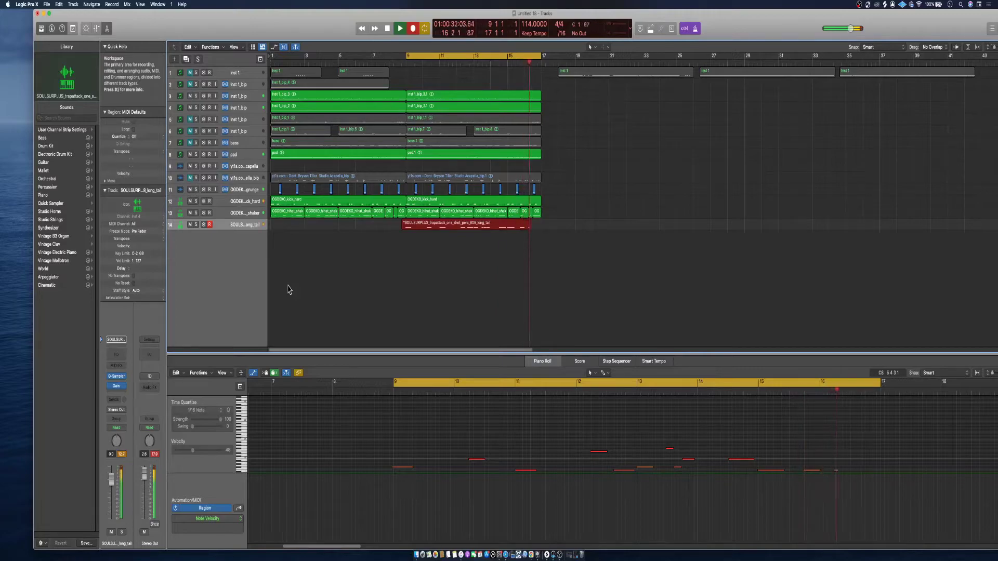
key(space)
key(b)
key(space)
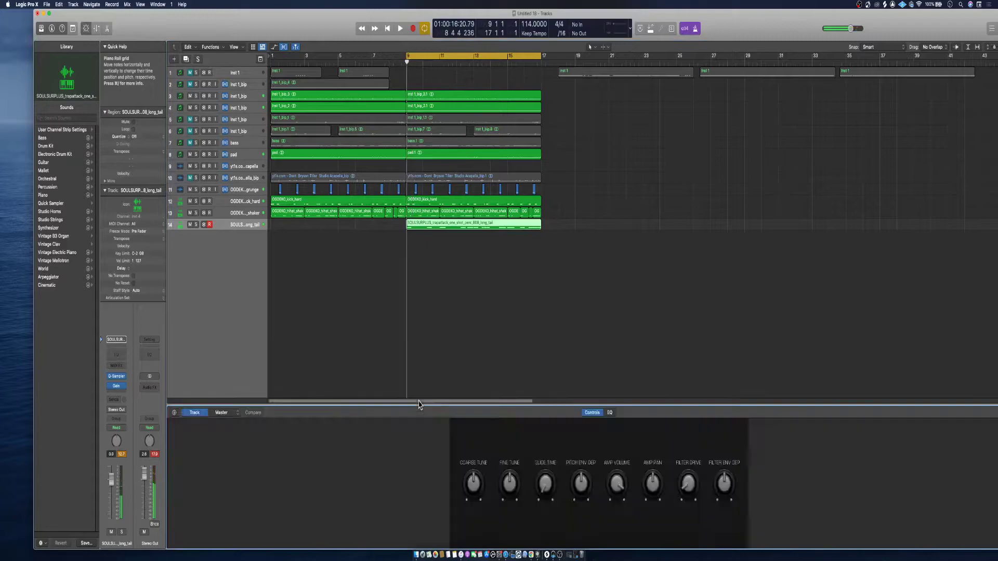
drag(114, 485, 114, 489)
Close the Splice window and cut the repeated bass region that starts at bar 9
drag(824, 10, 715, 9)
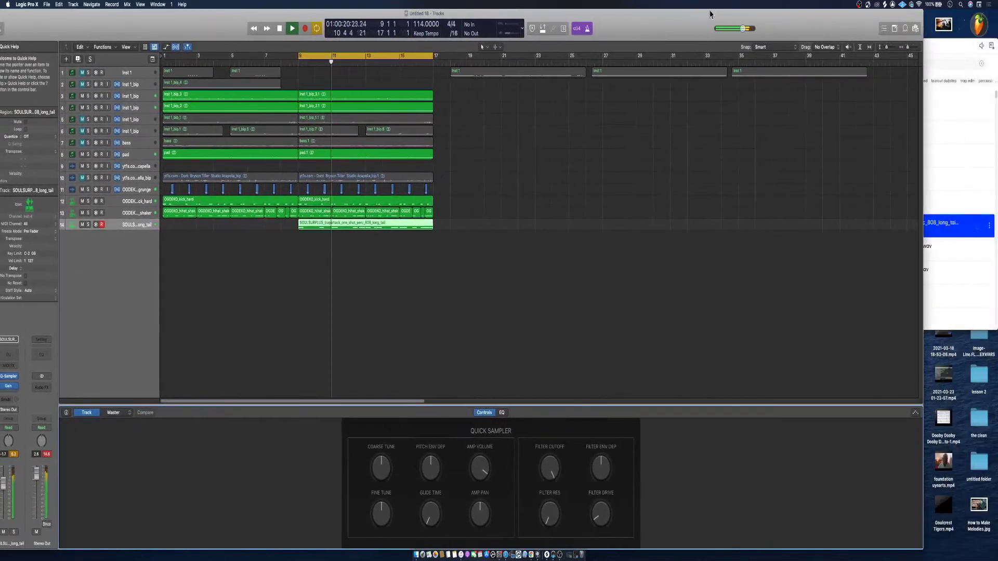
click(989, 44)
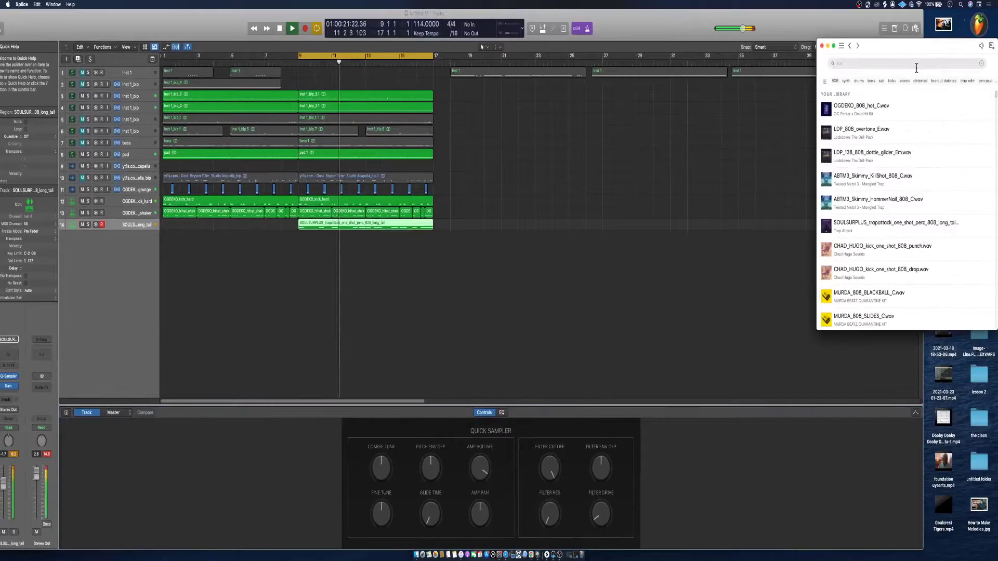
click(822, 45)
drag(832, 21, 809, 21)
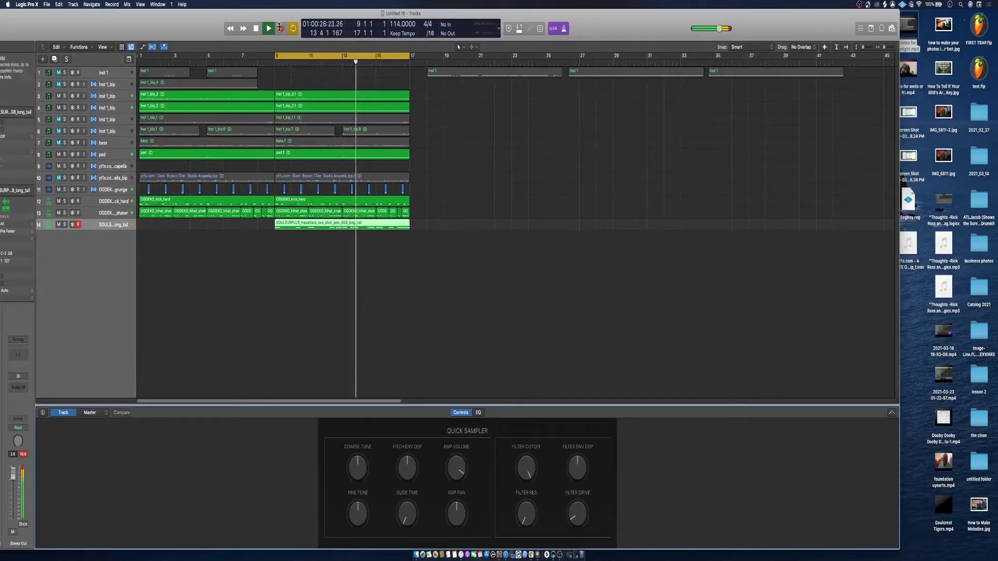
right_click(289, 148)
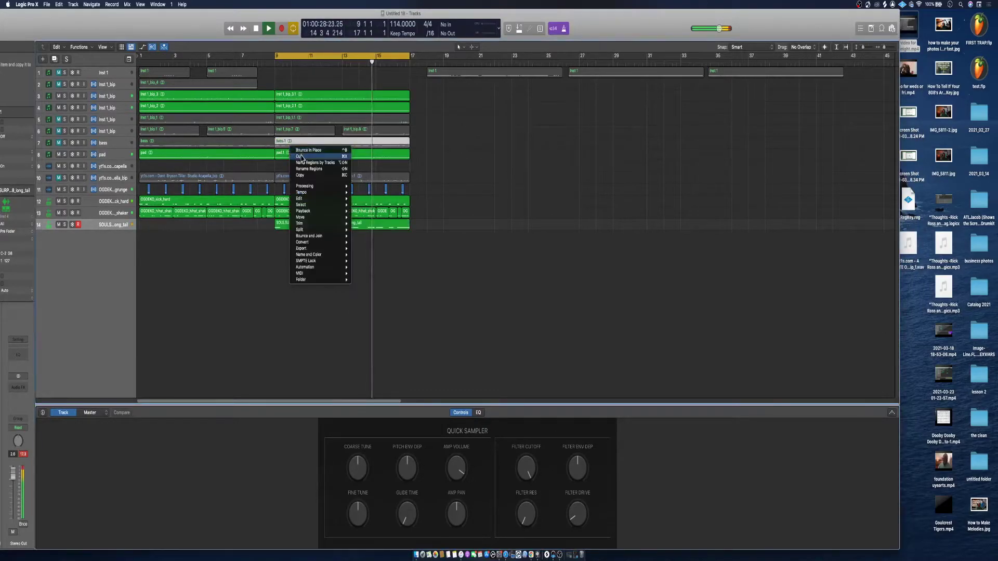
click(299, 156)
Restore the full-size project window, extend the cycle range back to bar 1 and unmute the bass track
double_click(371, 13)
drag(376, 59, 238, 60)
click(157, 143)
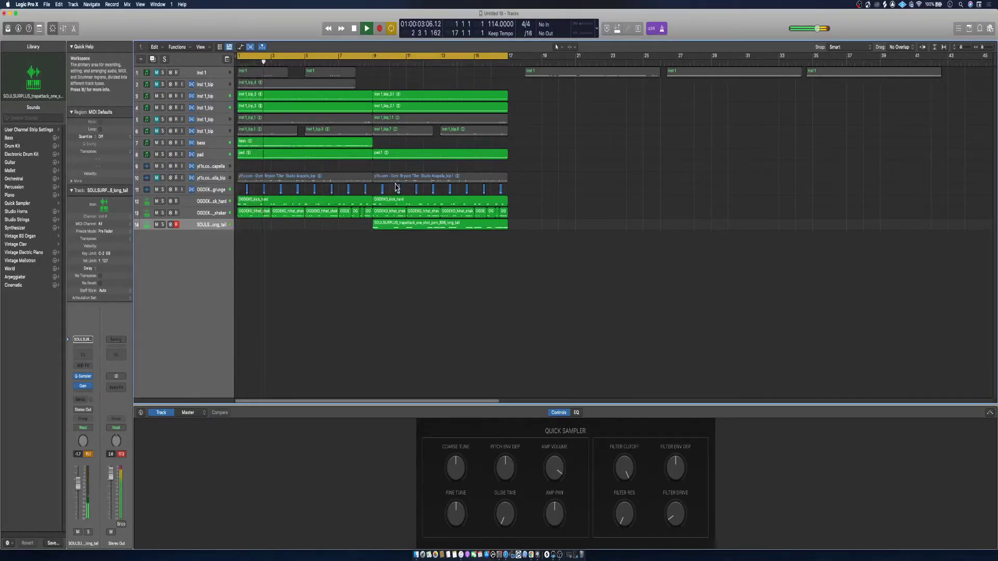
Copy the regions of bars 1 to 9 to bars 17 and 25 and set the cycle range to bars 17 to 33
drag(527, 250, 238, 88)
drag(366, 249, 663, 96)
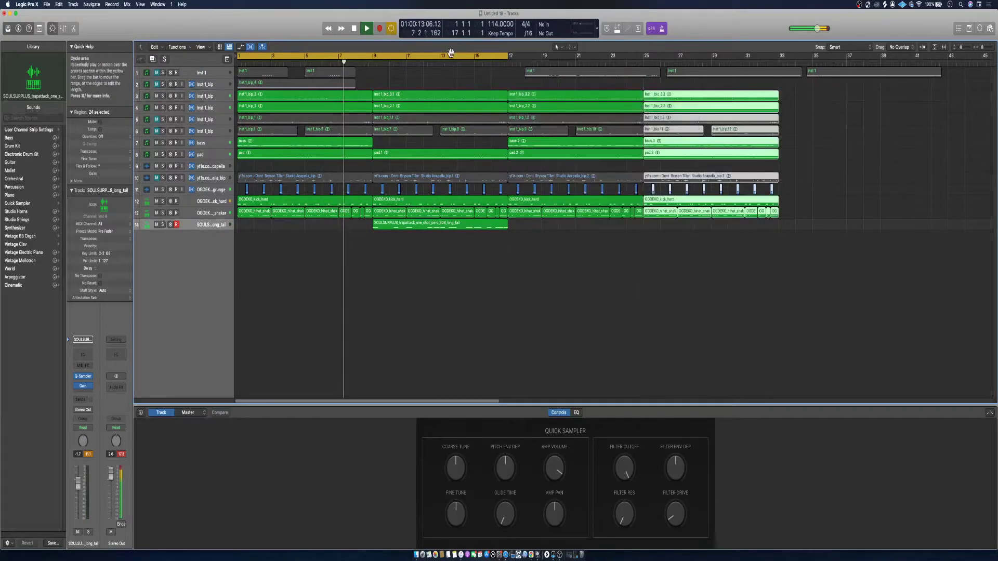
drag(455, 56, 780, 131)
Delete the copied hi-hat shaker regions between bars 17 and 23, keeping only a short one at bar 17
click(534, 214)
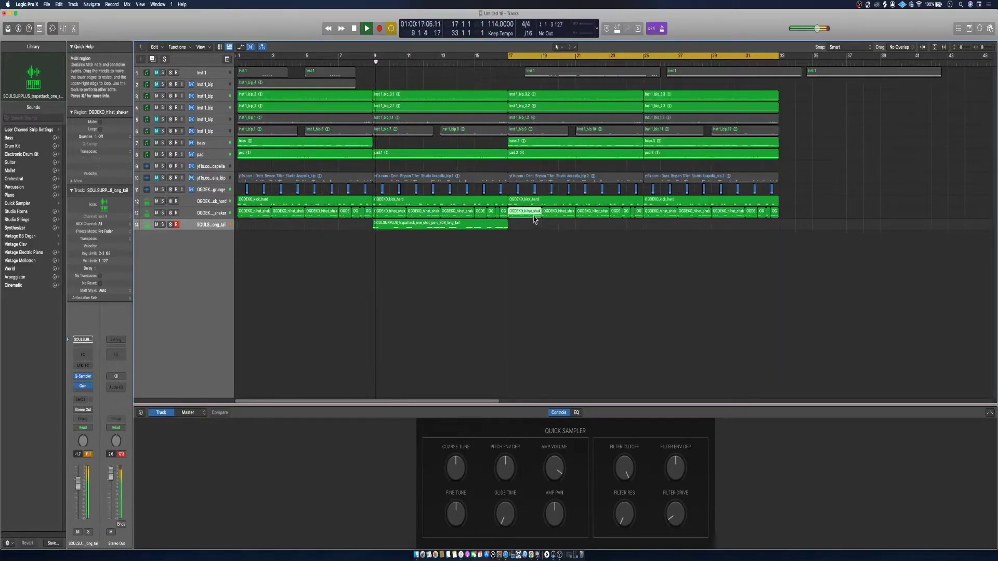
key(Delete)
key(Delete)
key(Delete)
drag(616, 213, 515, 216)
Set the length of the remaining hi-hat shaker region at bar 17 to one bar
scroll(518, 225, up, 3)
key(super+Right)
key(super+Right)
key(super+Right)
key(super+Right)
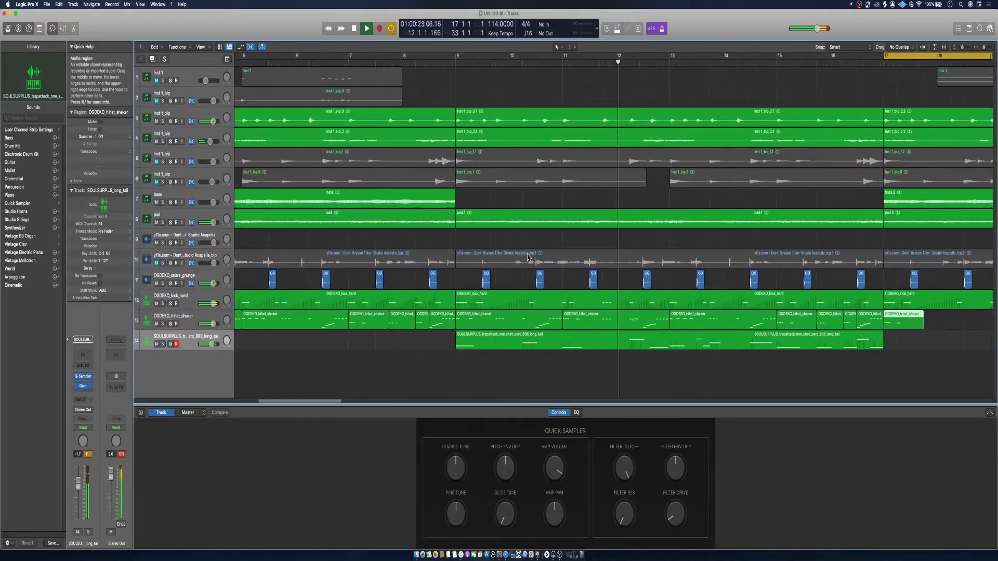
scroll(863, 372, right, 4)
click(773, 325)
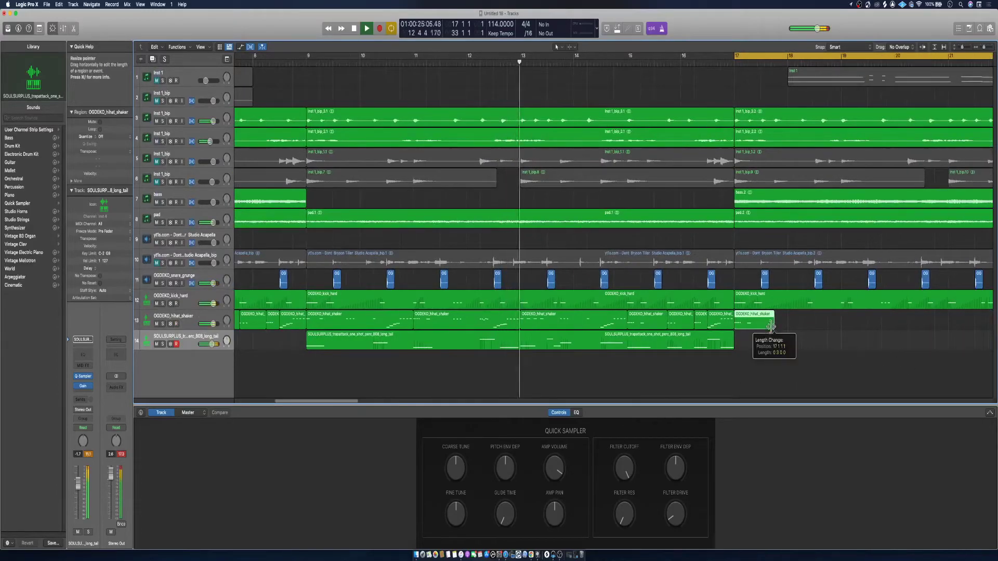
key(Delete)
drag(734, 327, 786, 326)
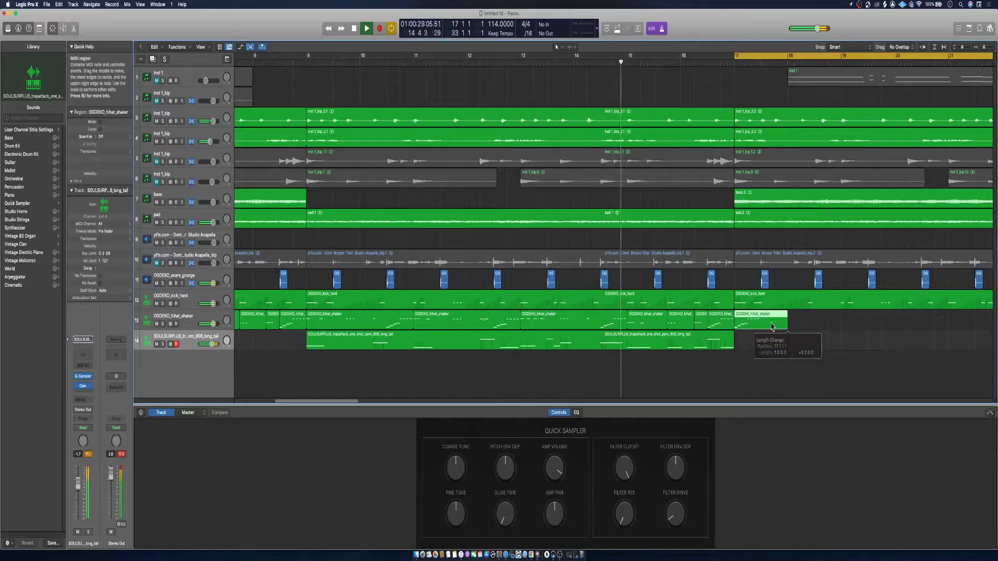
Edit the bar 17 shaker region's MIDI, replacing its four notes with two sixteenth notes half a beat apart, starting on the downbeat
double_click(773, 327)
scroll(884, 449, up, 5)
scroll(900, 446, right, 8)
scroll(900, 446, up, 2)
scroll(811, 437, right, 5)
scroll(727, 426, down, 2)
drag(679, 422, 612, 428)
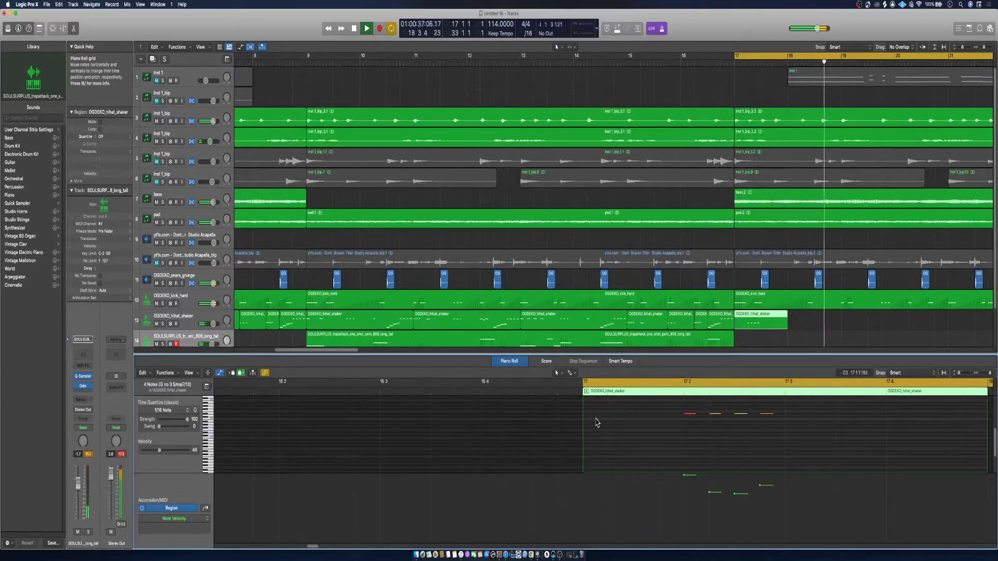
click(585, 414)
click(636, 415)
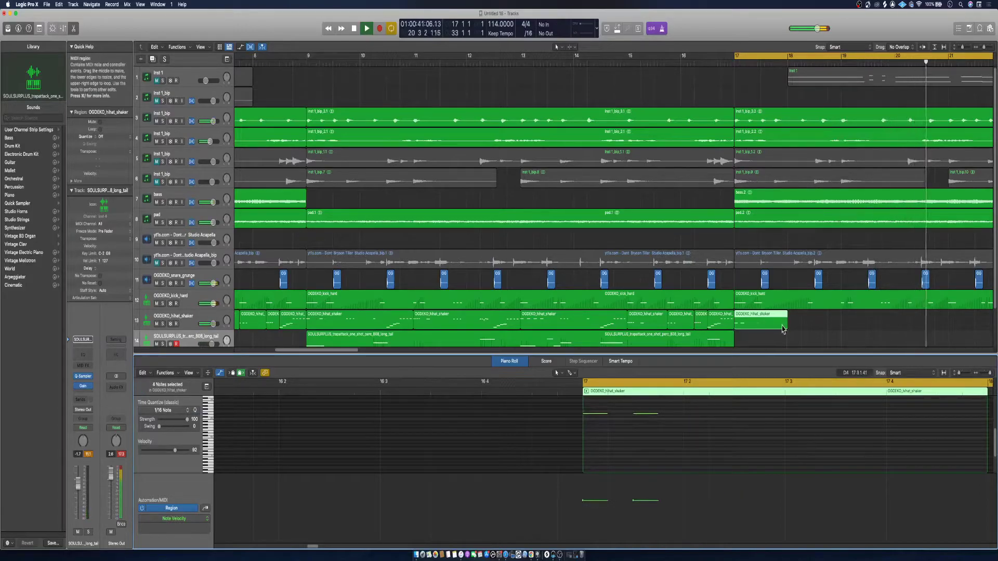
Shorten the bar 17 shaker region to one beat and lower the velocity of its second note
drag(786, 321, 742, 305)
drag(635, 508, 634, 519)
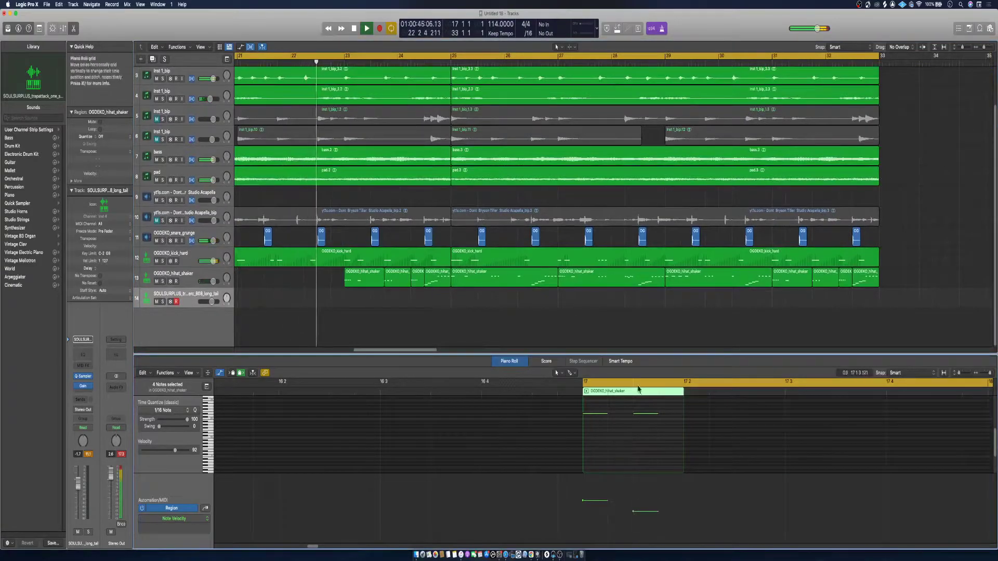
Repeat the one-beat shaker region from bar 17 until it fills the hi-hat track up to bar 25
click(246, 281)
key(super+r)
key(super+r)
key(super+r)
key(super+r)
key(super+r)
key(super+r)
key(super+r)
key(super+r)
key(super+r)
key(super+r)
key(super+r)
key(super+r)
key(super+r)
key(super+r)
key(super+r)
key(super+r)
key(super+r)
key(super+r)
key(super+r)
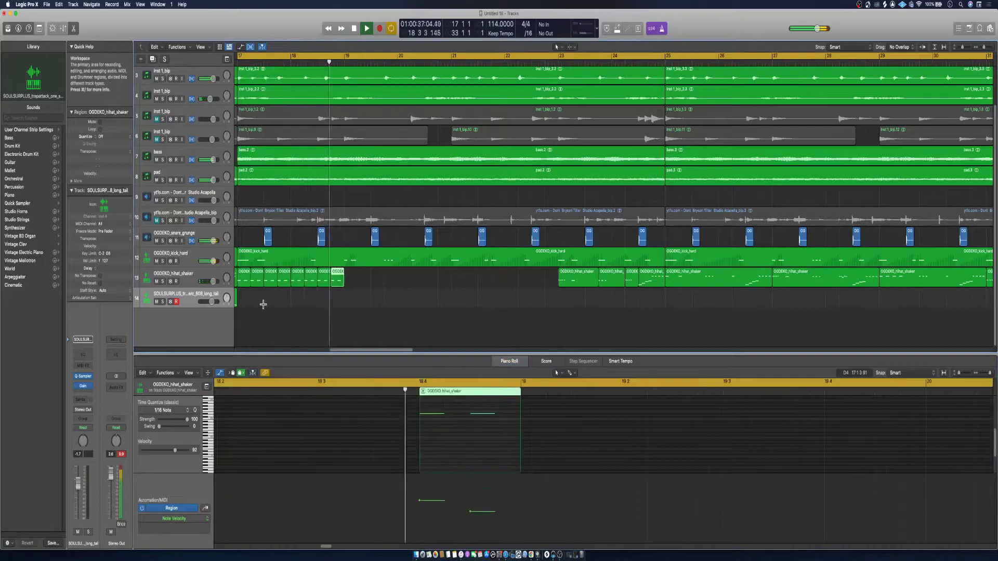
key(super+r)
key(super+r)
key(super+r)
key(super+r)
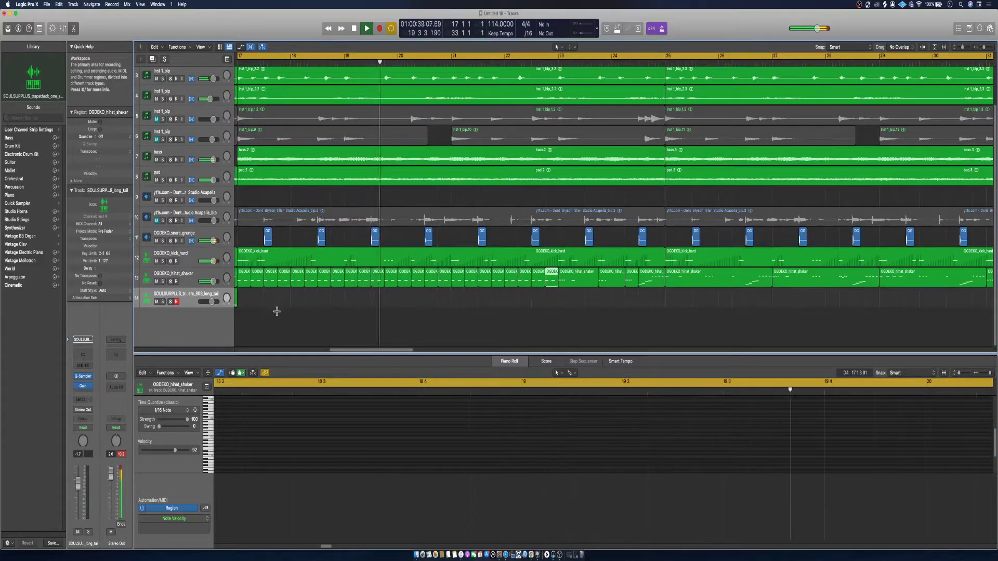
scroll(472, 269, down, 5)
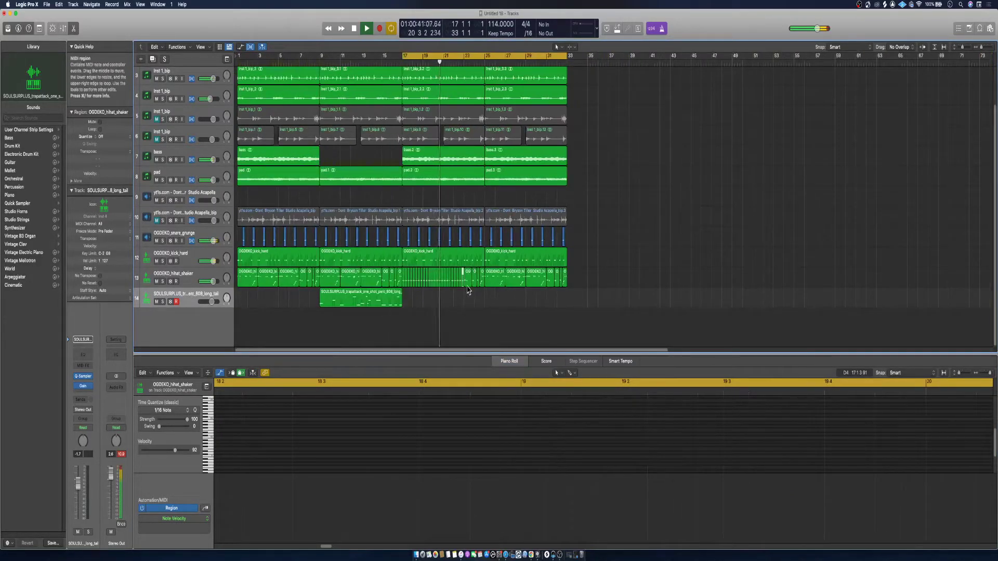
key(super+r)
key(super+r)
key(super+r)
key(super+r)
key(super+r)
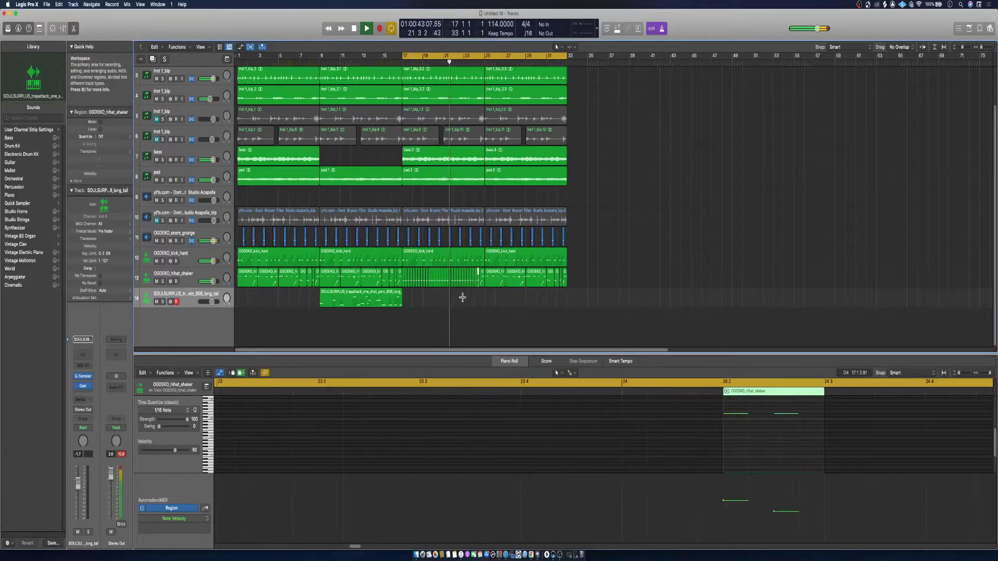
click(465, 295)
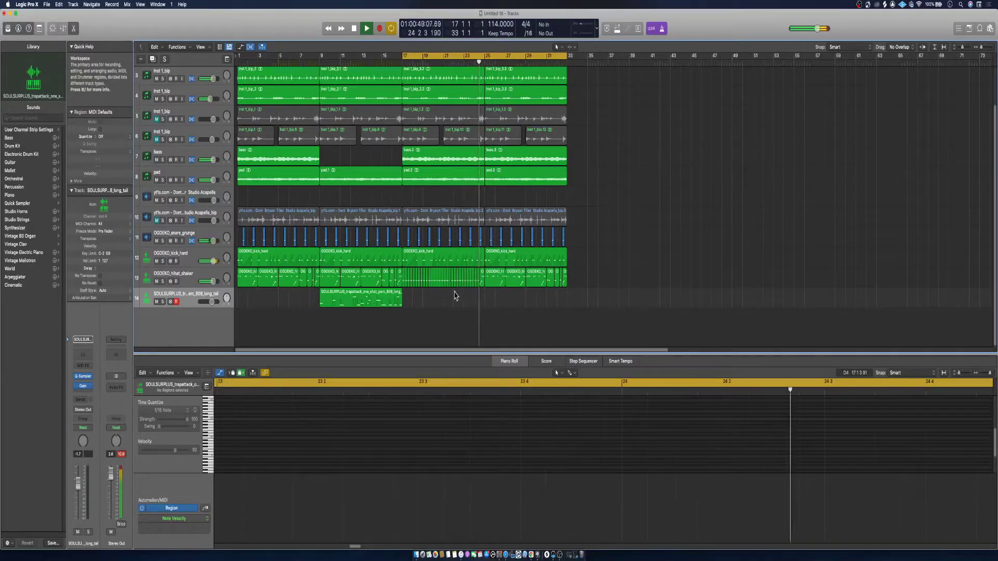
Copy the 808 region from bar 9 to bar 25 and cut the bass region that starts at bar 25
drag(354, 300, 516, 307)
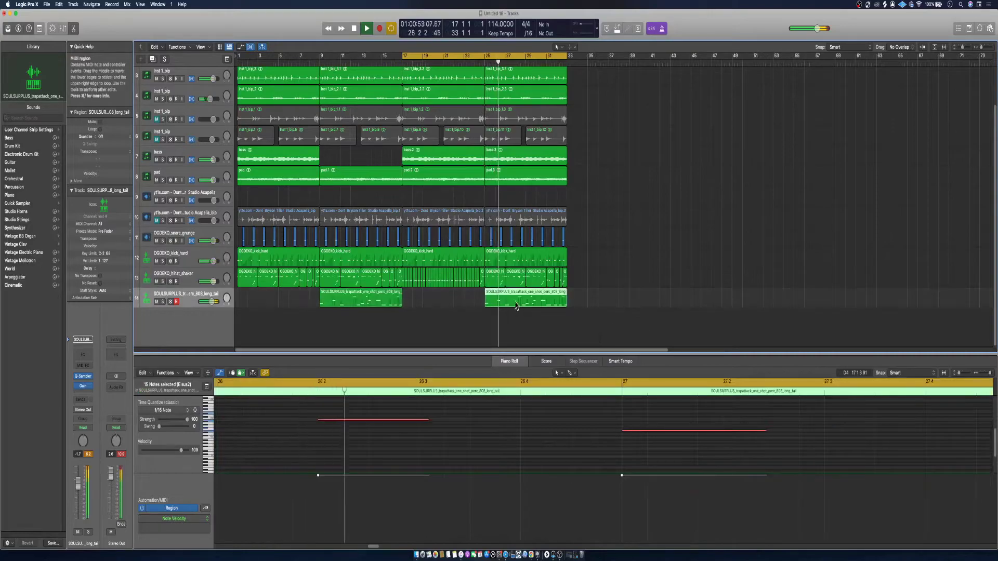
right_click(515, 161)
click(524, 166)
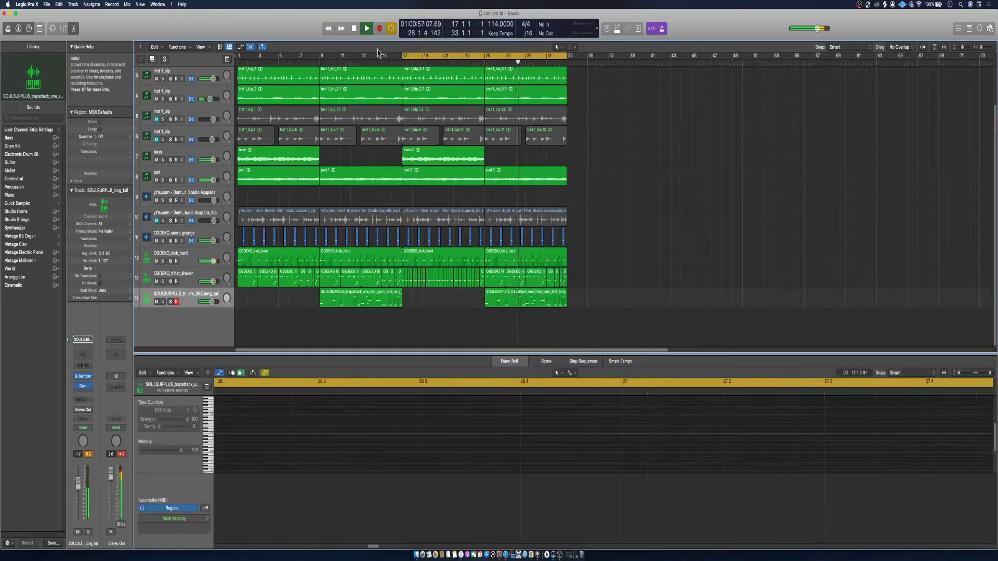
With the cycle range extended back to bar 1, unmute track 5 and cut its regions between bars 9 and 25
drag(401, 60, 238, 58)
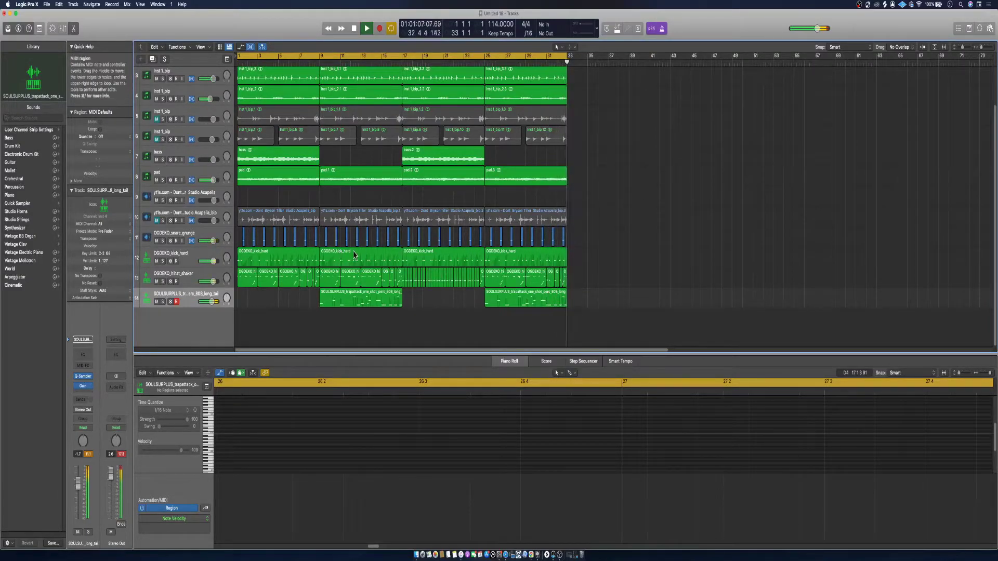
click(156, 120)
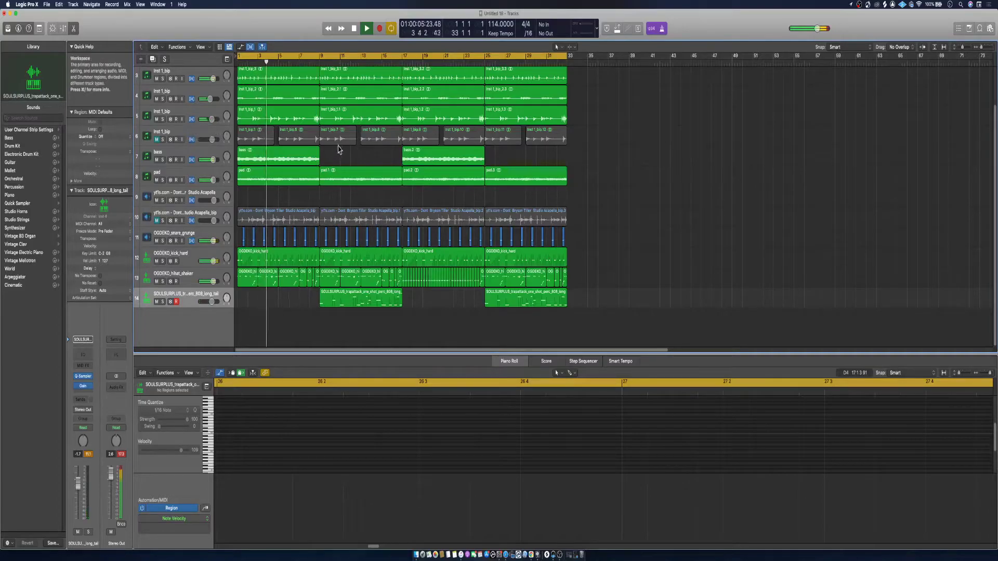
right_click(353, 117)
click(368, 121)
right_click(419, 114)
click(427, 119)
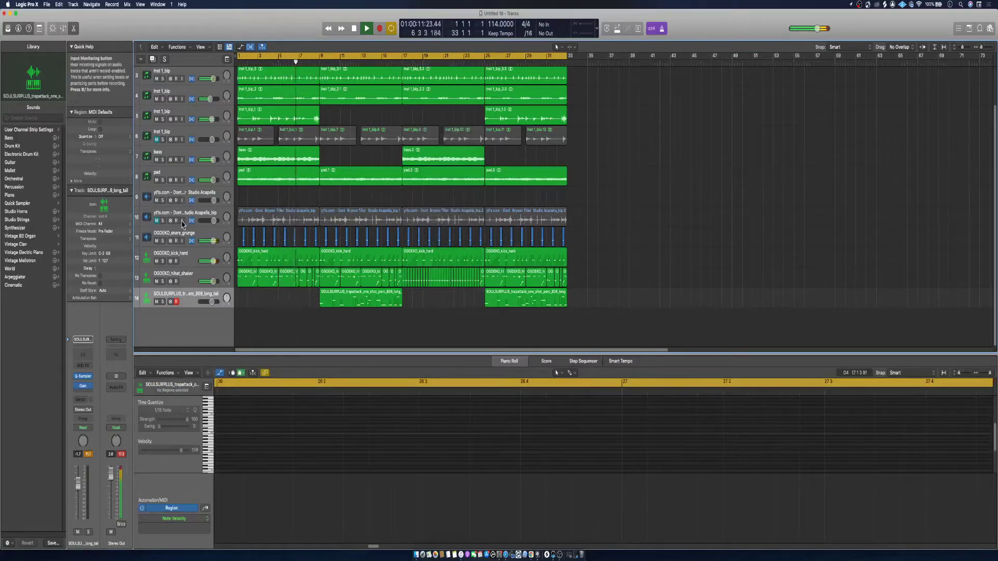
Unmute the bounced acapella track, then audition track 6 in the mix and mute it again
click(157, 221)
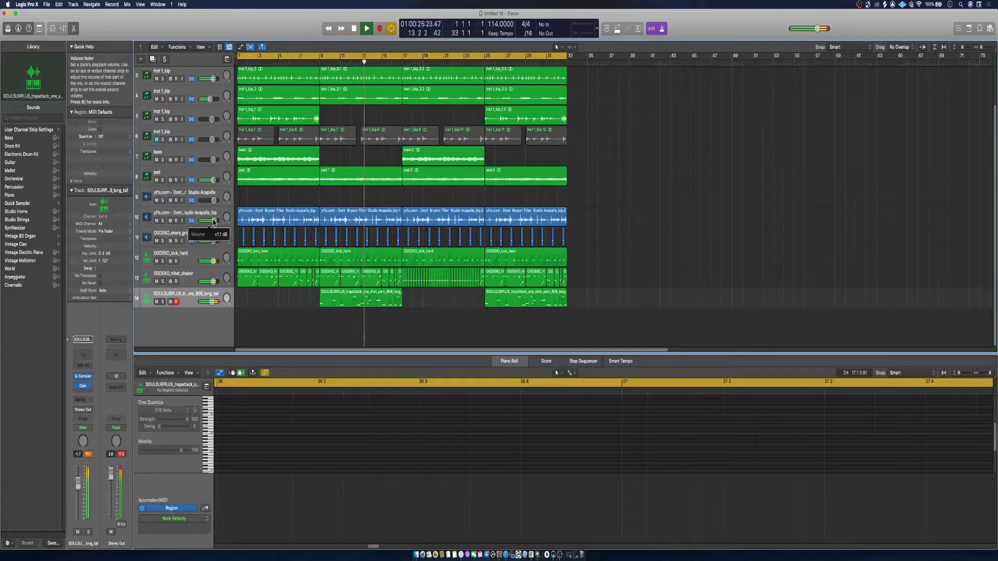
click(157, 140)
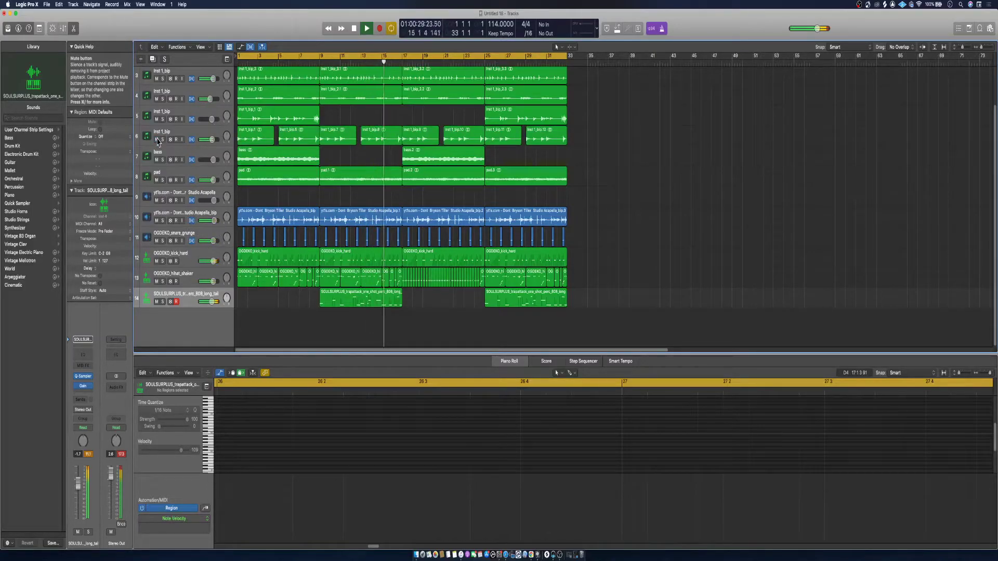
click(157, 140)
scroll(426, 169, up, 2)
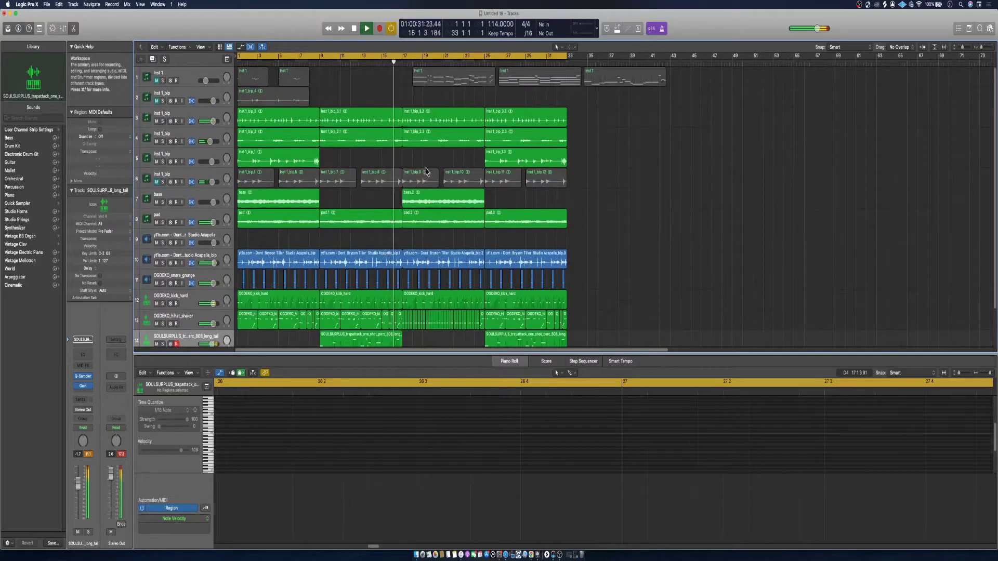
scroll(398, 254, down, 2)
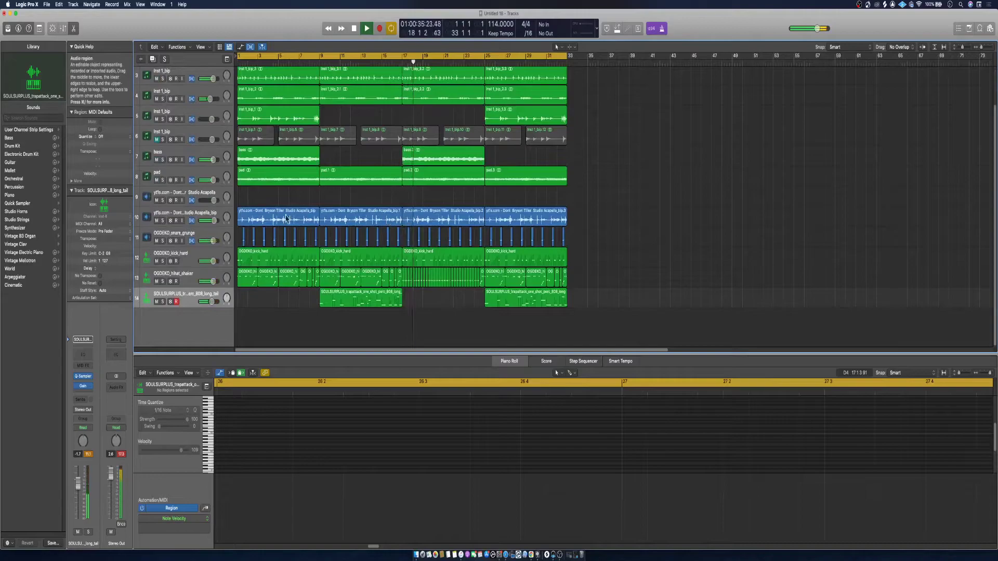
Compare the playing mix with and without the bounced acapella, leaving the acapella track unmuted
click(157, 221)
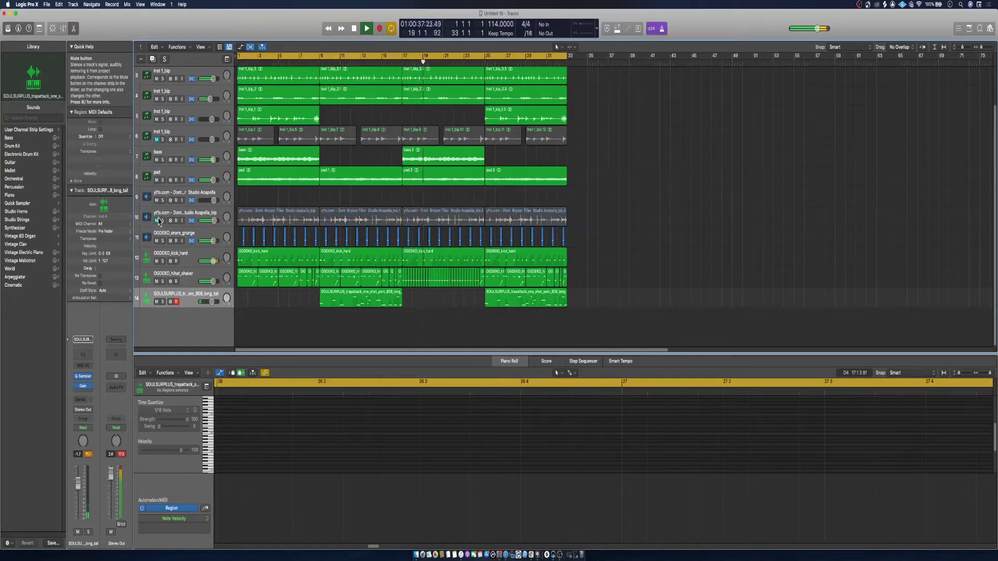
click(158, 221)
click(157, 221)
click(157, 221)
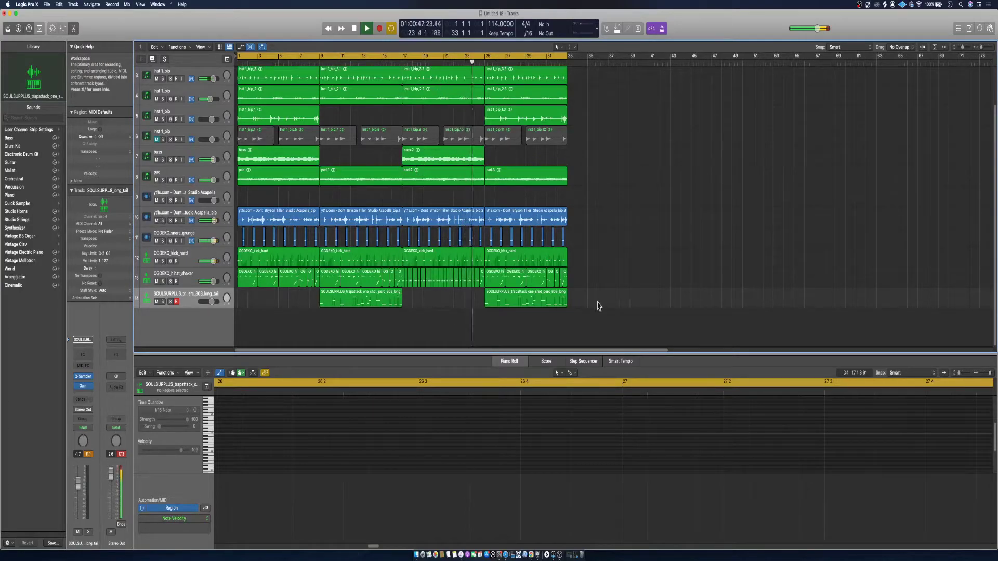
Move the whole arrangement eight bars later so it starts at bar 9, and stop playback
drag(602, 320, 183, 16)
scroll(262, 134, down, 5)
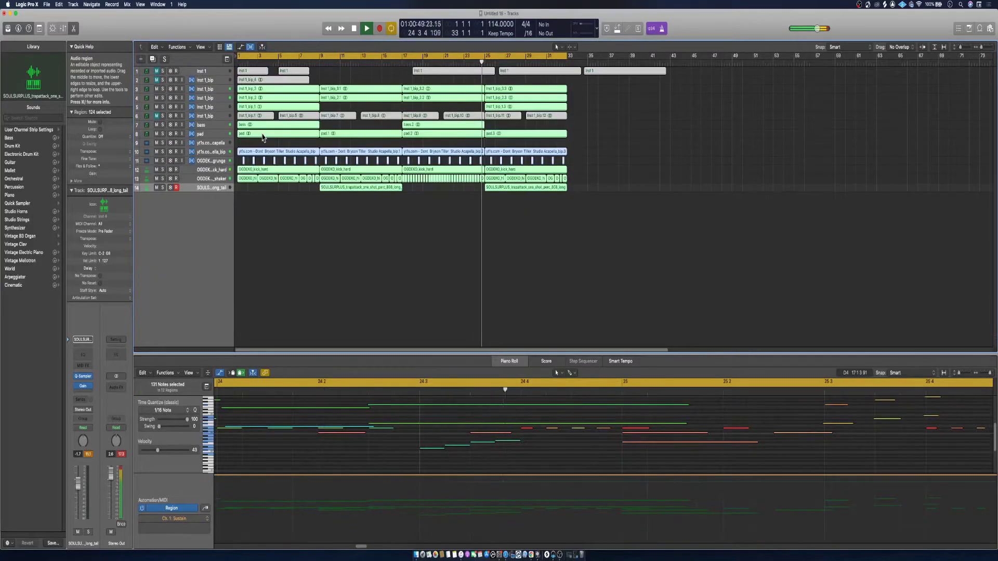
drag(697, 211, 332, 85)
click(297, 168)
key(space)
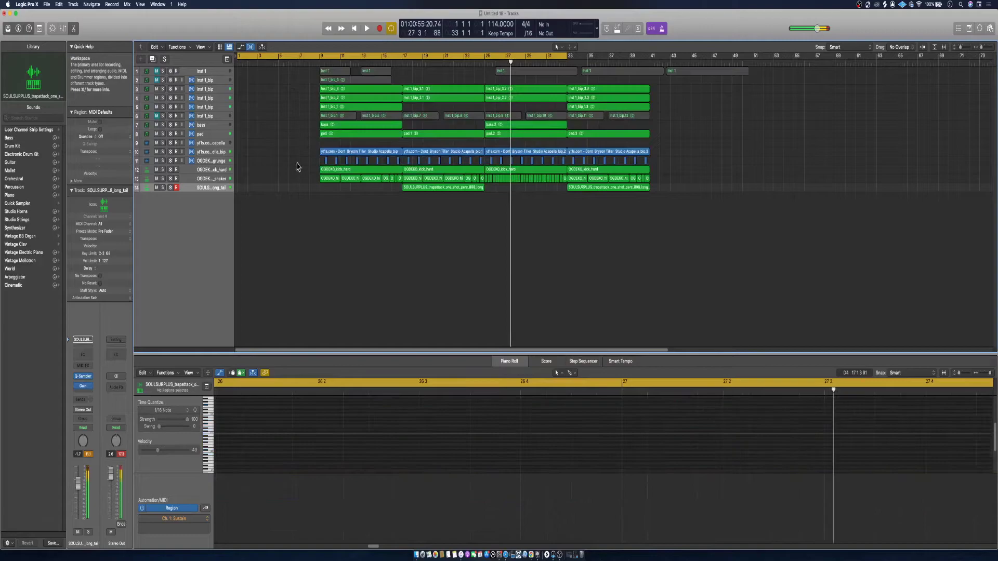
Copy the first bass region and the first track 3 region to bar 1 and check the intro's playback
key(super+Down)
key(super+Down)
key(super+Down)
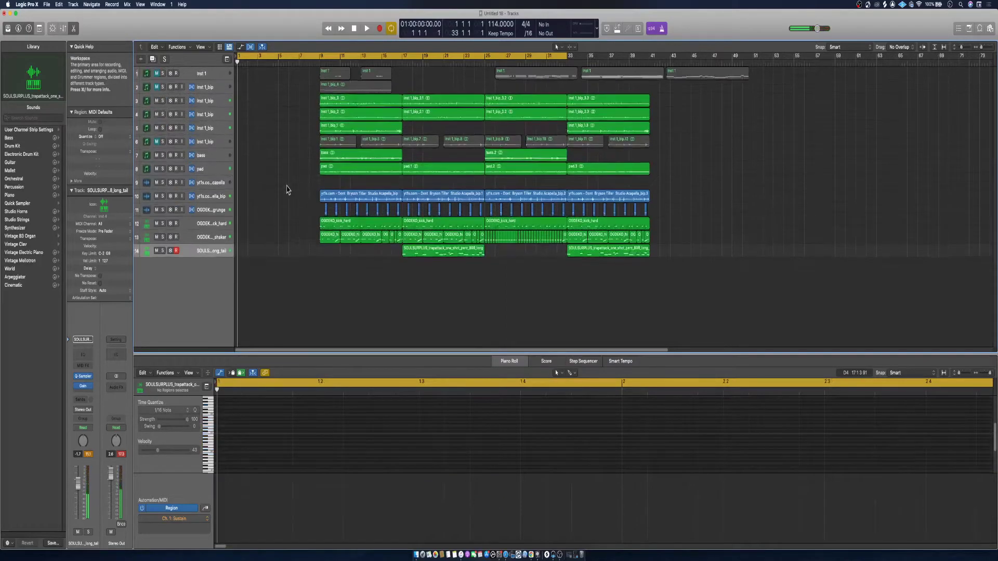
key(super+Down)
key(super+Down)
key(super+Down)
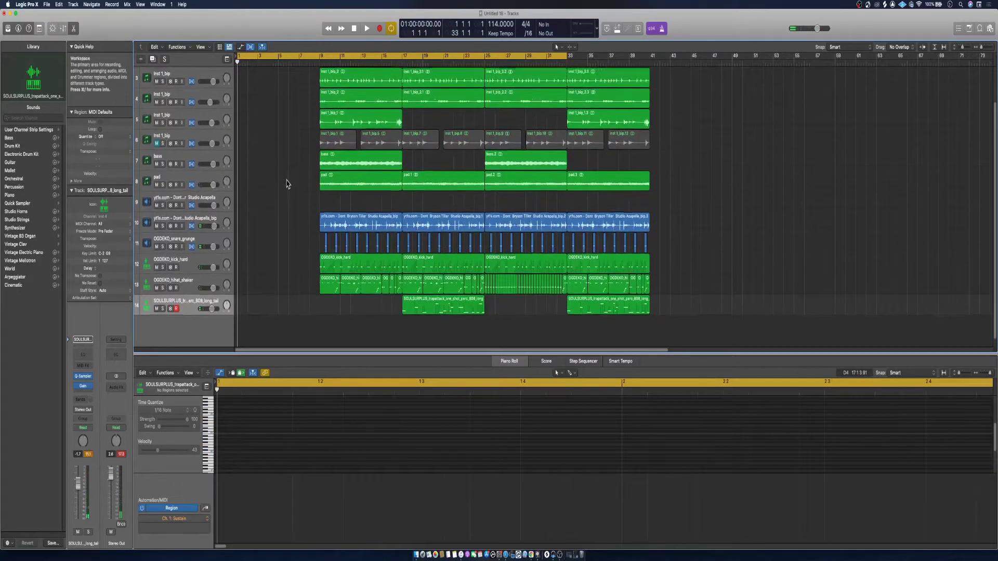
drag(372, 200, 285, 204)
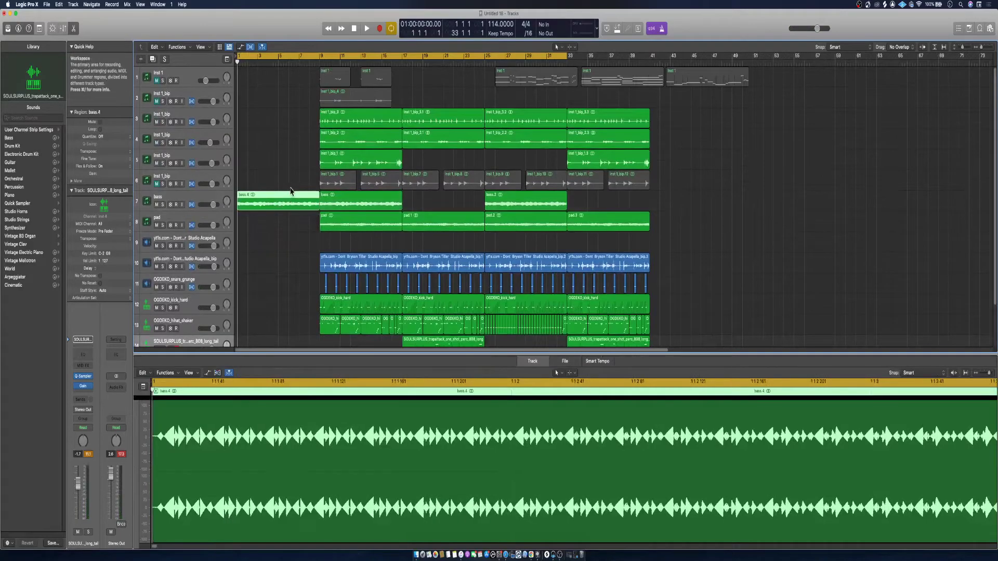
drag(354, 119, 236, 111)
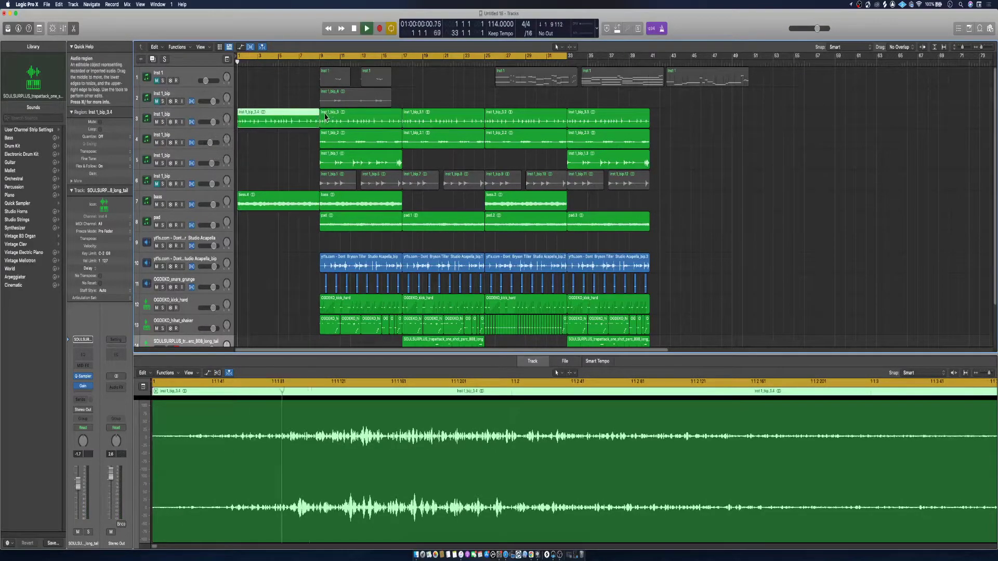
key(Return)
key(space)
Copy the first acapella region to bar 1 and delete the bass copy from the intro
click(277, 164)
drag(359, 268, 277, 268)
click(283, 205)
key(Delete)
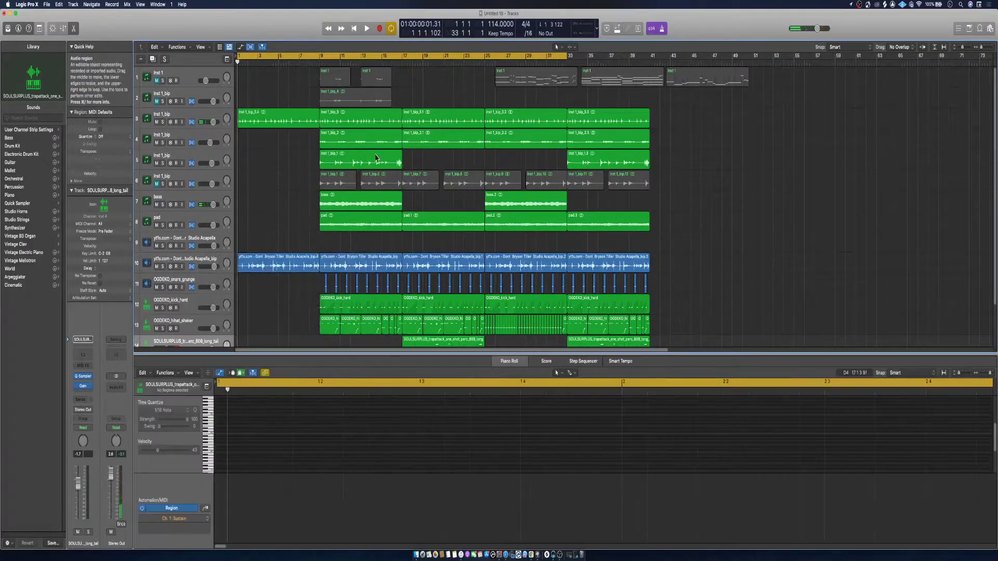
Copy the first track 5 region and the first pad region to bar 1, playing back the intro meanwhile
drag(366, 166, 265, 165)
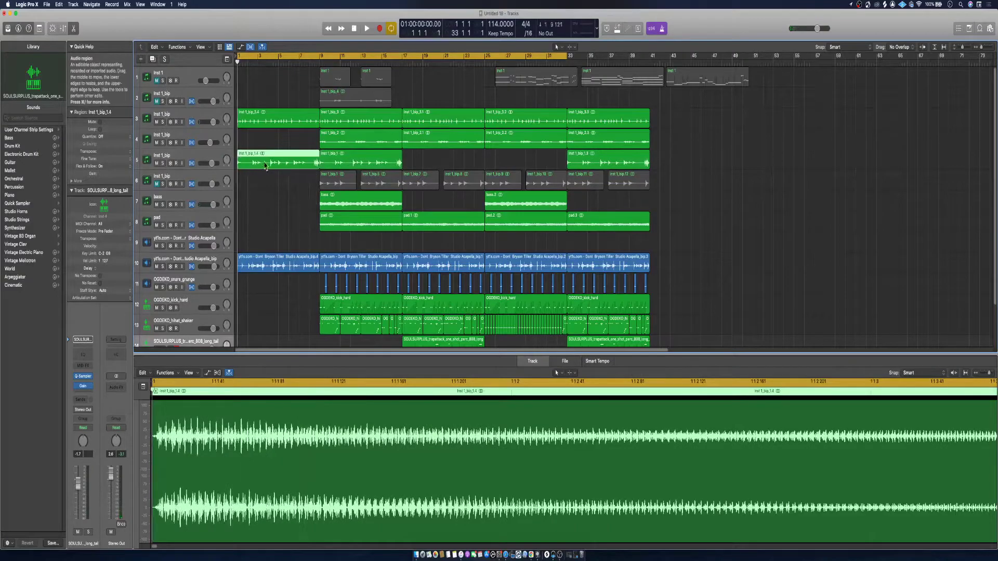
key(space)
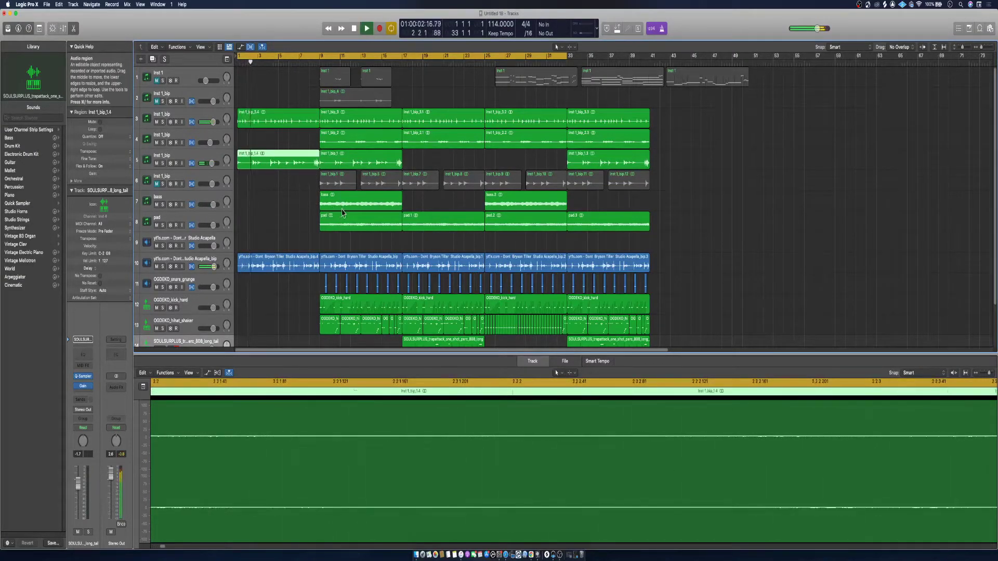
right_click(352, 123)
click(290, 212)
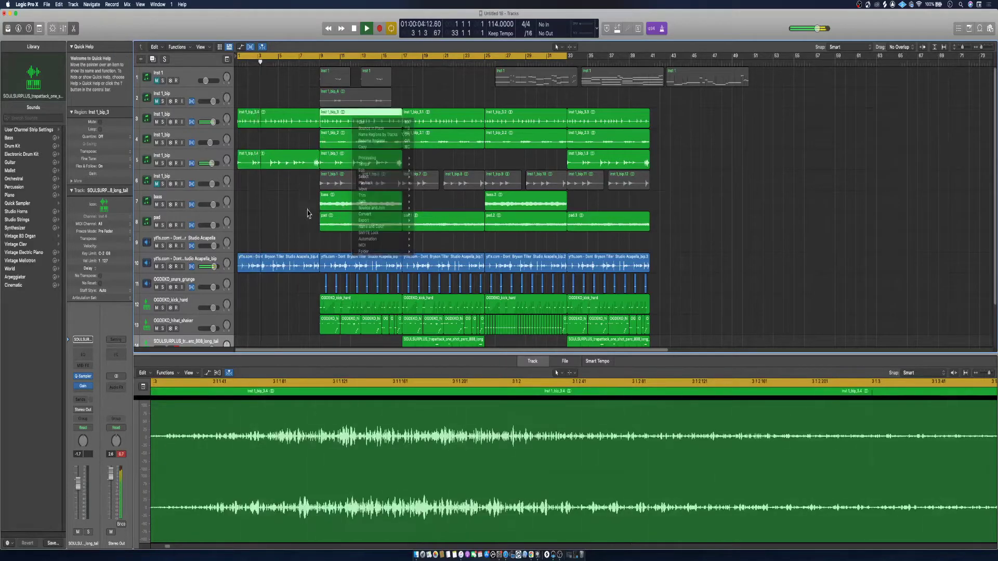
drag(353, 224, 264, 227)
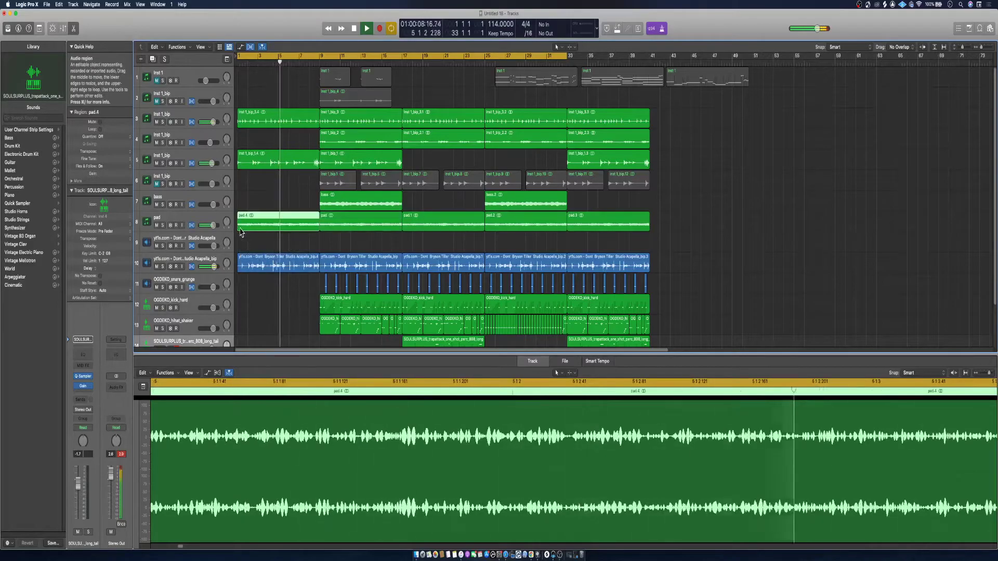
Stop playback and copy the first bass region from bar 9 to bar 1 of the intro
drag(240, 230, 215, 232)
key(space)
mouse_move(350, 205)
mouse_down()
mouse_move(271, 209)
mouse_move(235, 227)
mouse_move(270, 196)
mouse_up()
Apply a long fade-in to both the intro bass and intro pad regions, and play the intro from the start
click(291, 239)
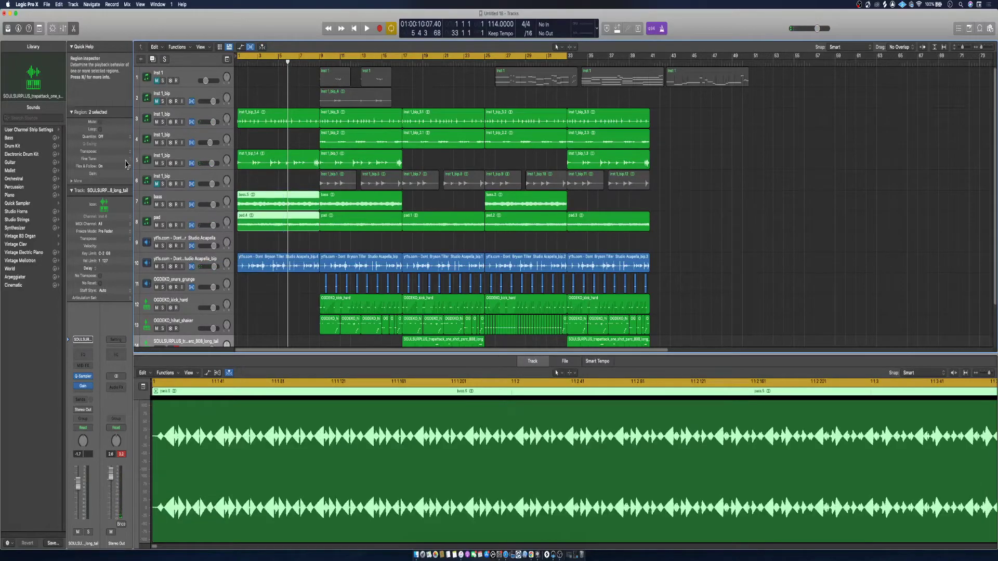
click(73, 182)
drag(102, 196, 415, 17)
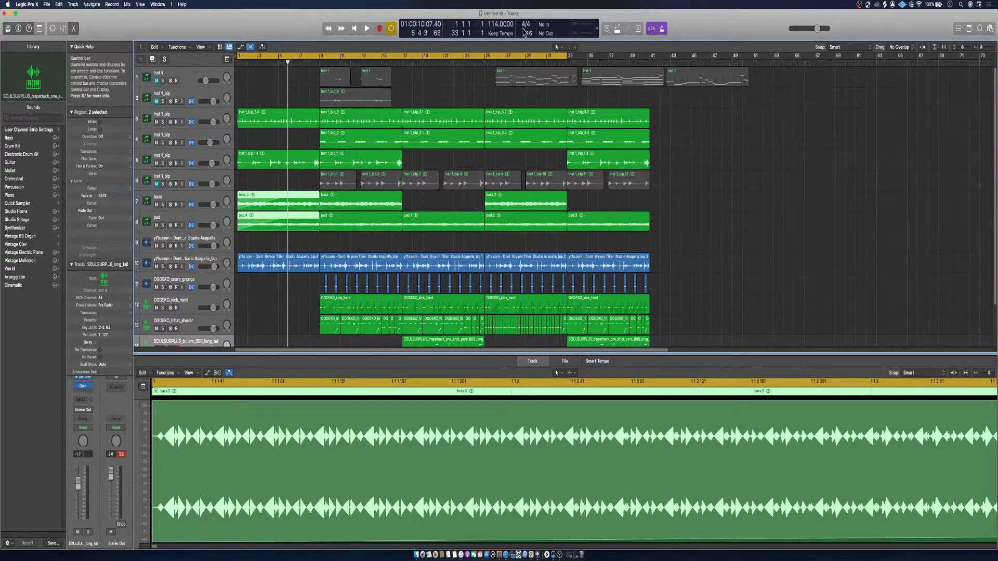
click(359, 28)
click(366, 29)
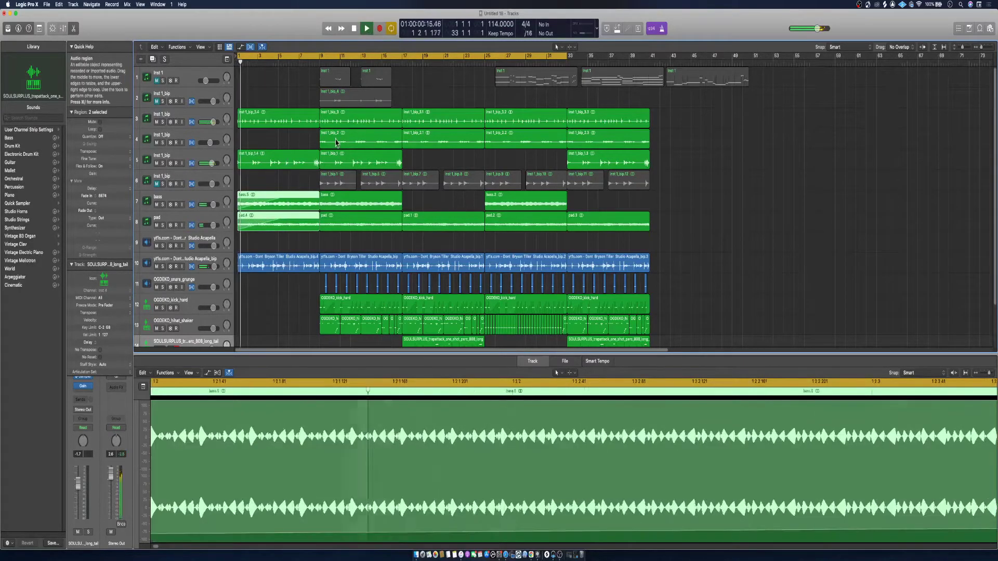
Trim the intro bass region so it starts at bar 5, and replay the song from the beginning
drag(238, 203, 281, 204)
key(space)
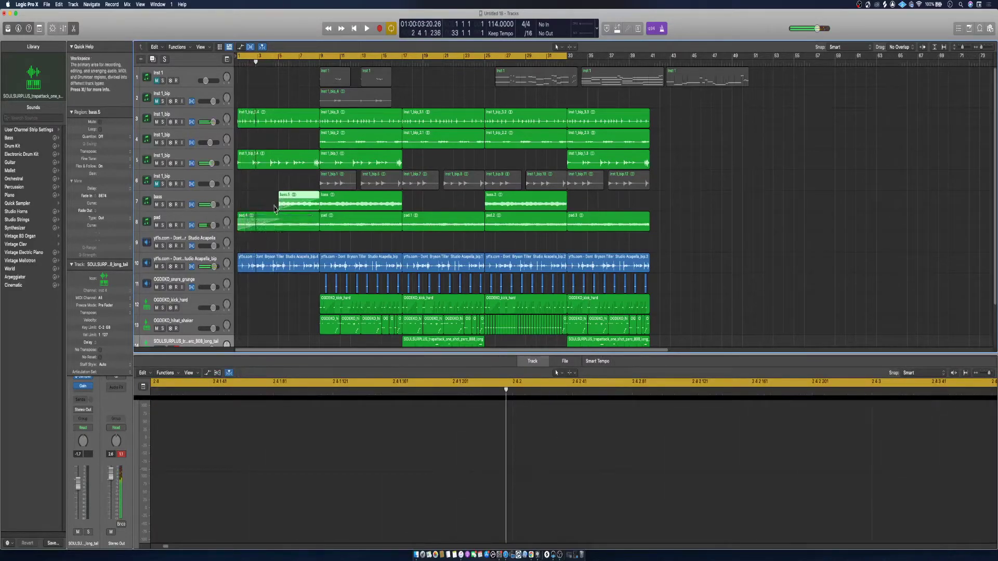
click(266, 225)
key(Return)
key(space)
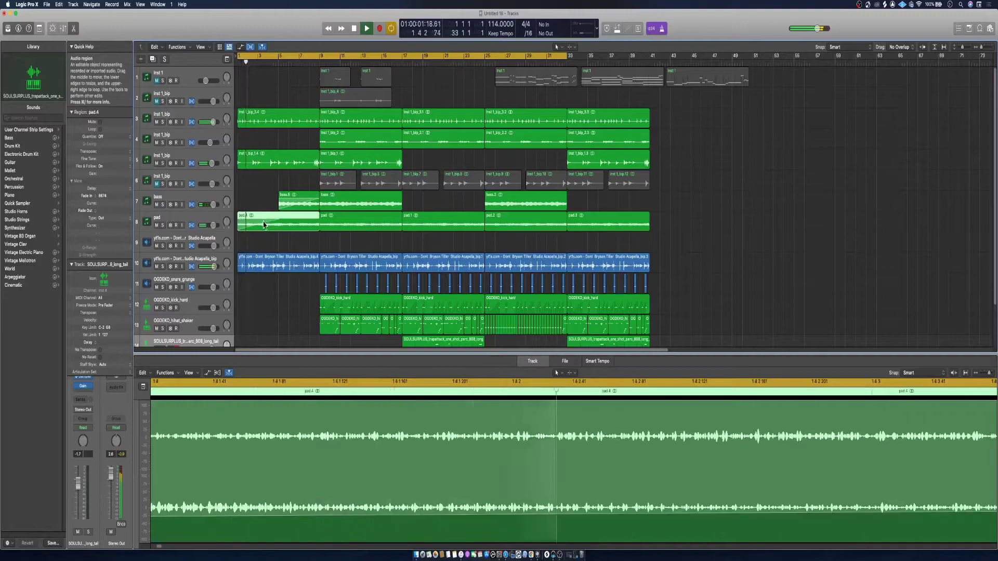
Add a Channel EQ to the pad track, enabling the high-cut with a lowered cutoff frequency and the low-cut band
click(210, 219)
click(83, 361)
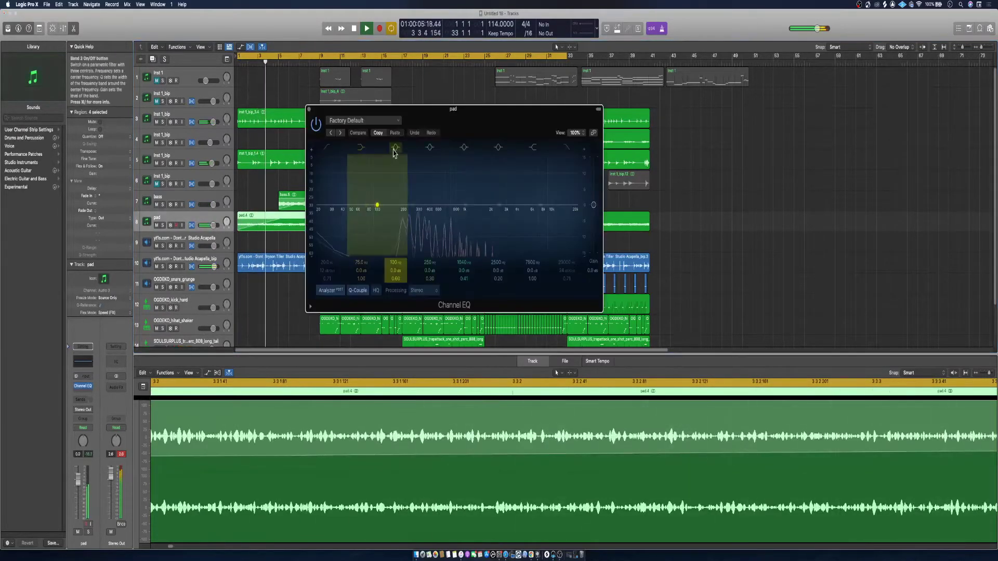
click(567, 147)
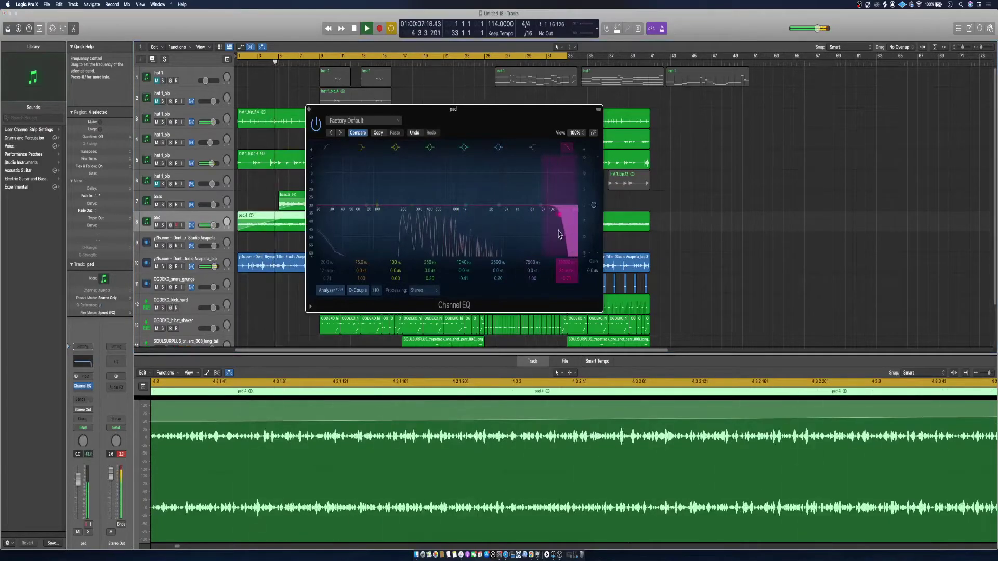
drag(559, 234, 537, 234)
click(328, 148)
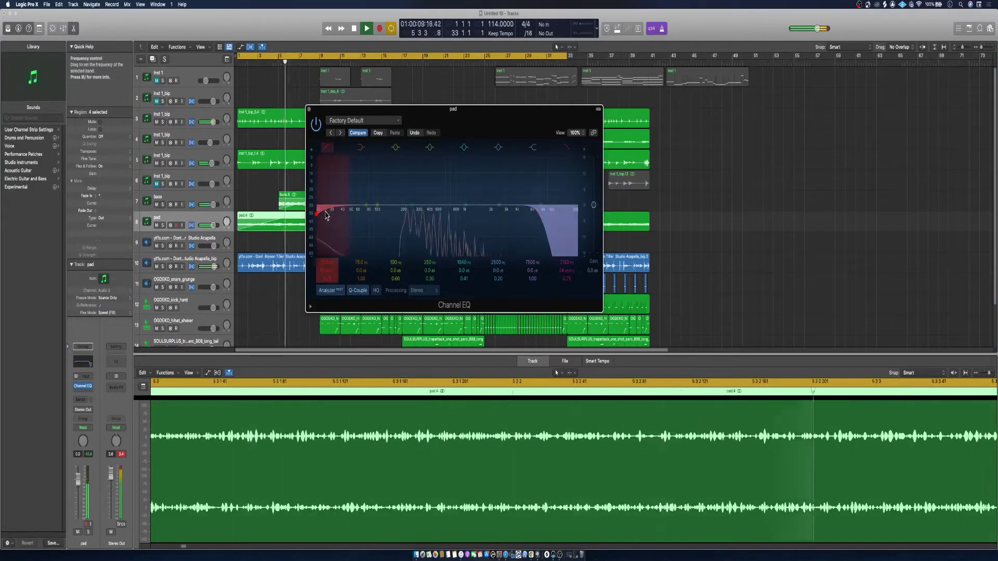
click(309, 110)
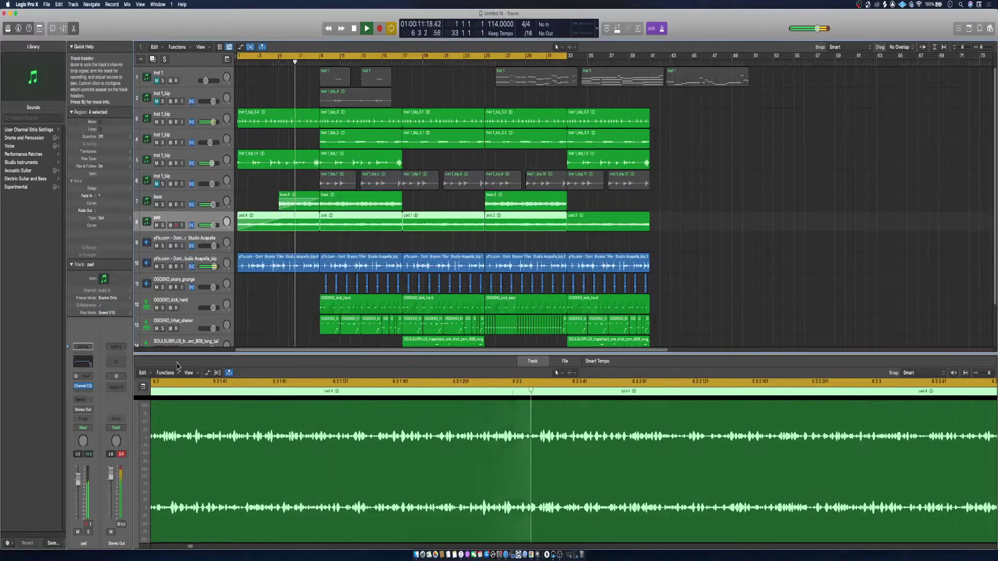
Insert a Gain plug-in on the Stereo Out channel, raise its gain to +2.2 dB, and stop playback
click(117, 388)
mouse_move(125, 408)
click(162, 409)
drag(318, 181, 317, 178)
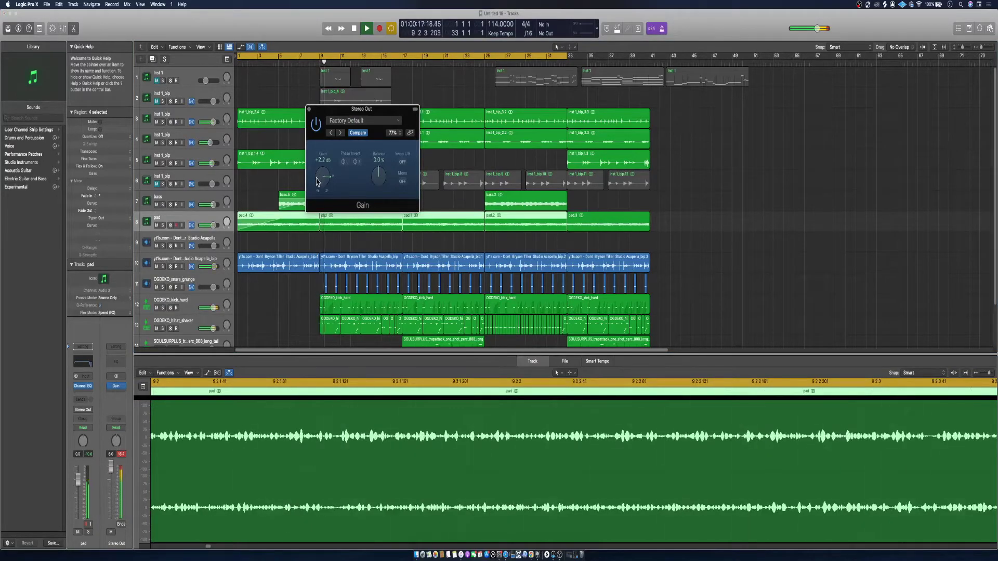
click(309, 109)
key(space)
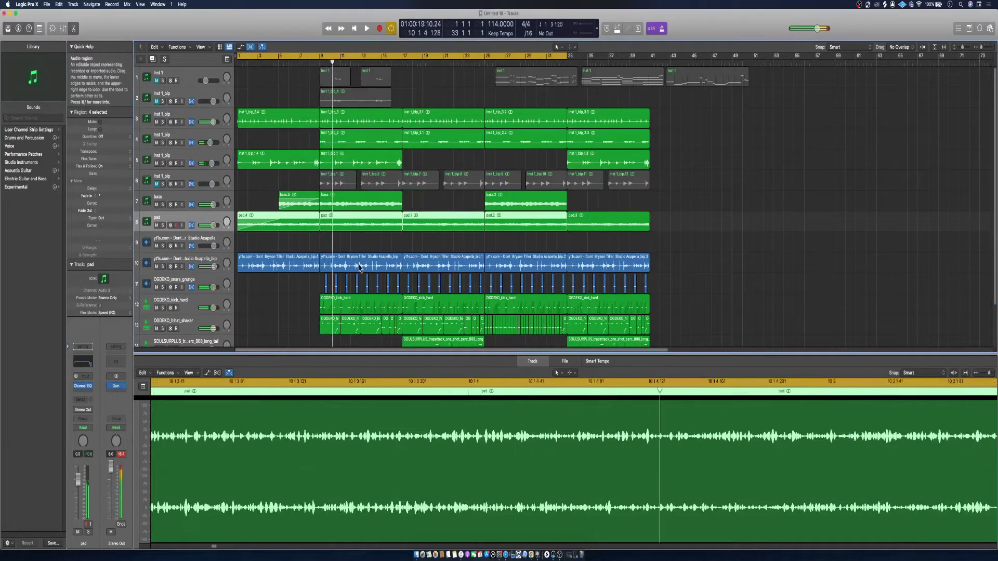
Copy the 808 region from bar 17 to bar 9 and play the song from the beginning
scroll(375, 260, down, 3)
drag(437, 298, 363, 311)
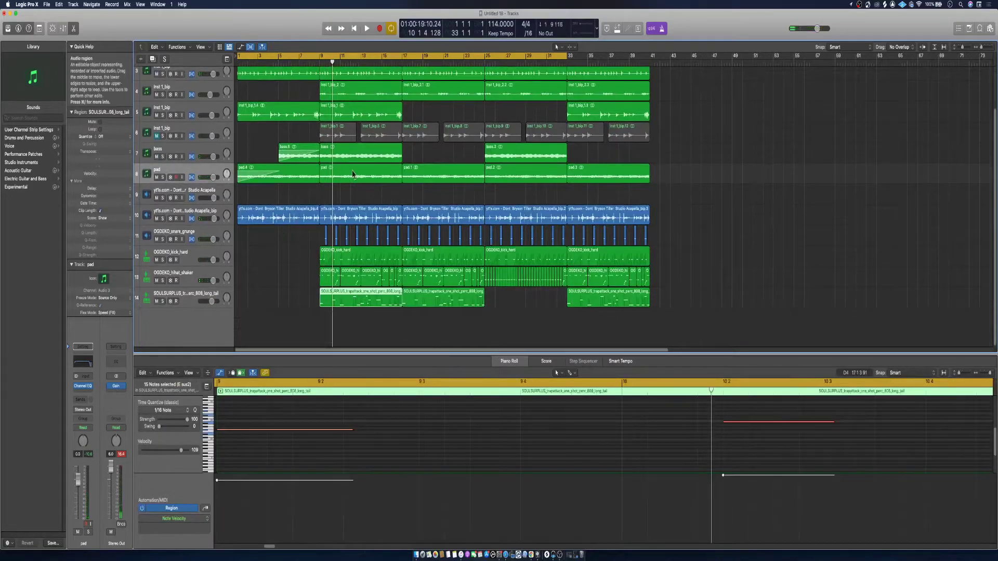
key(Return)
key(space)
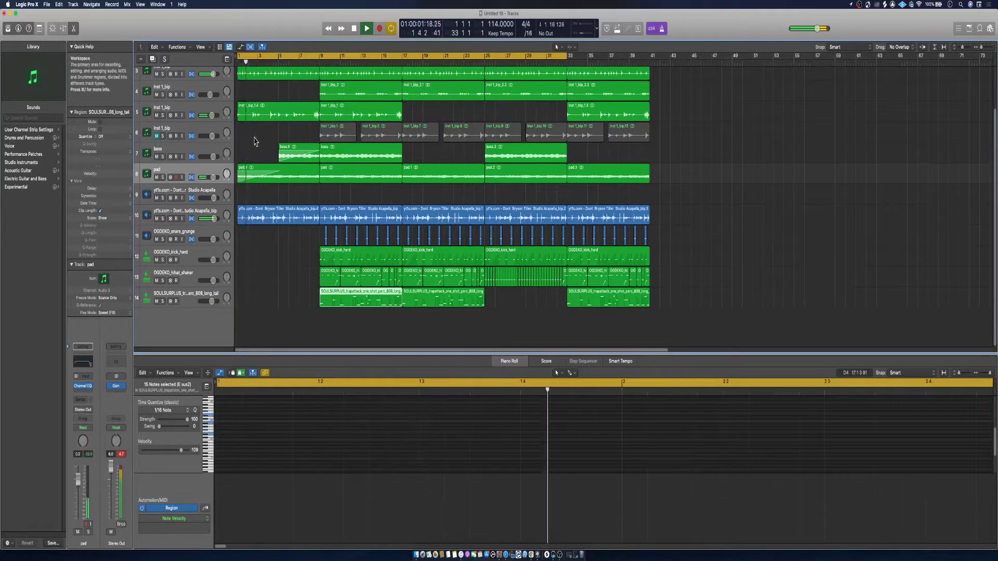
Raise the Stereo Out Gain plug-in to +3.7 dB during playback
scroll(250, 186, up, 3)
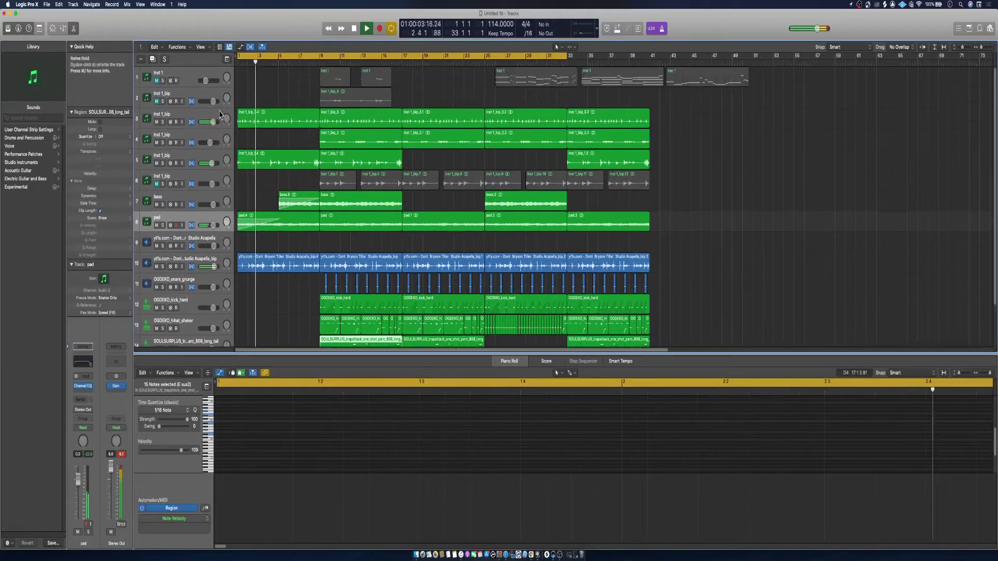
click(203, 114)
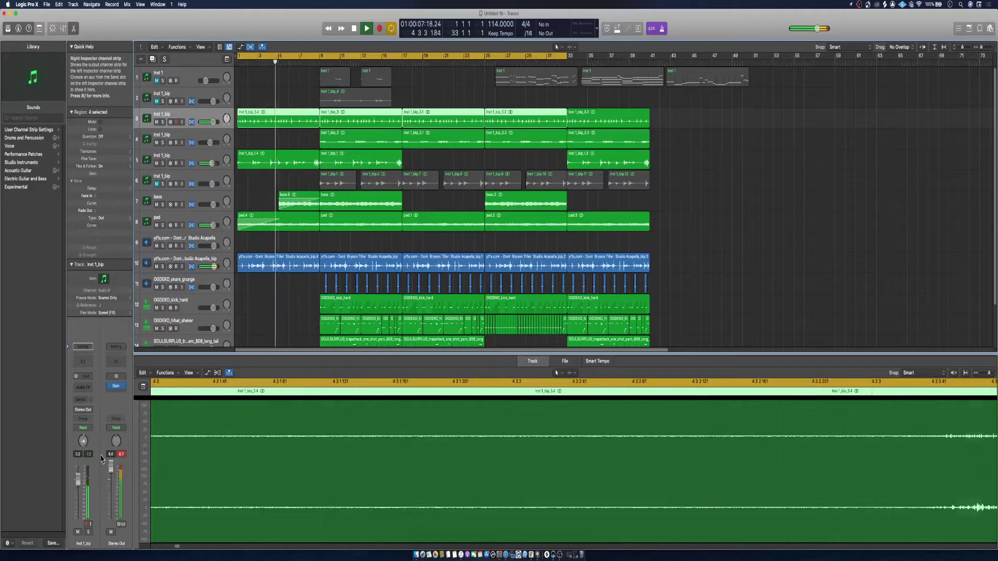
click(116, 386)
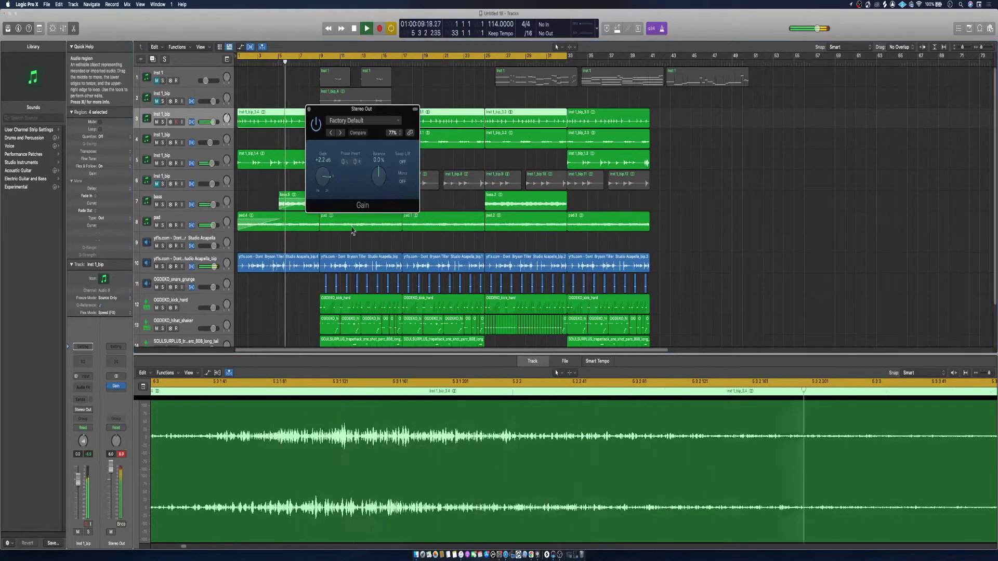
drag(320, 176, 320, 174)
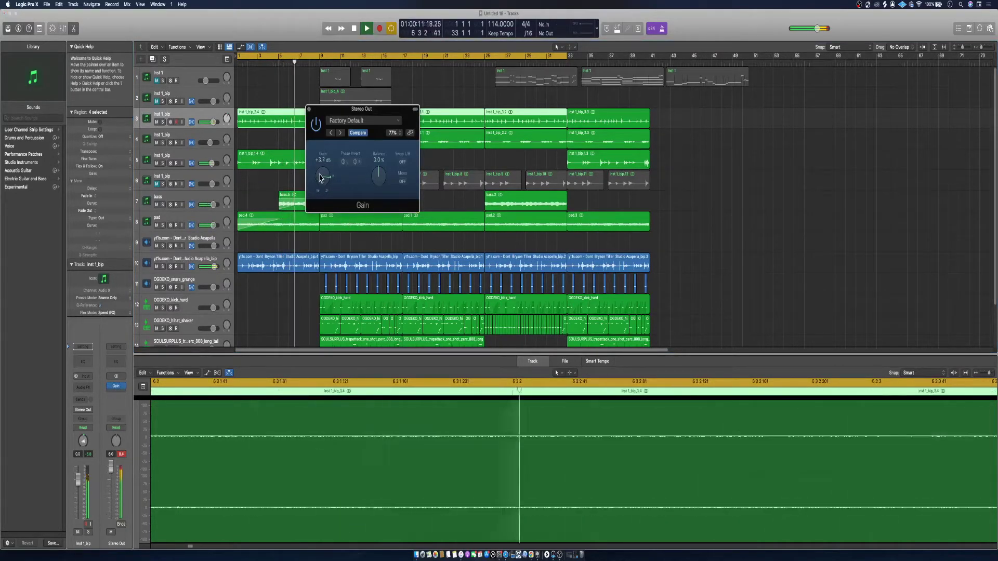
click(309, 110)
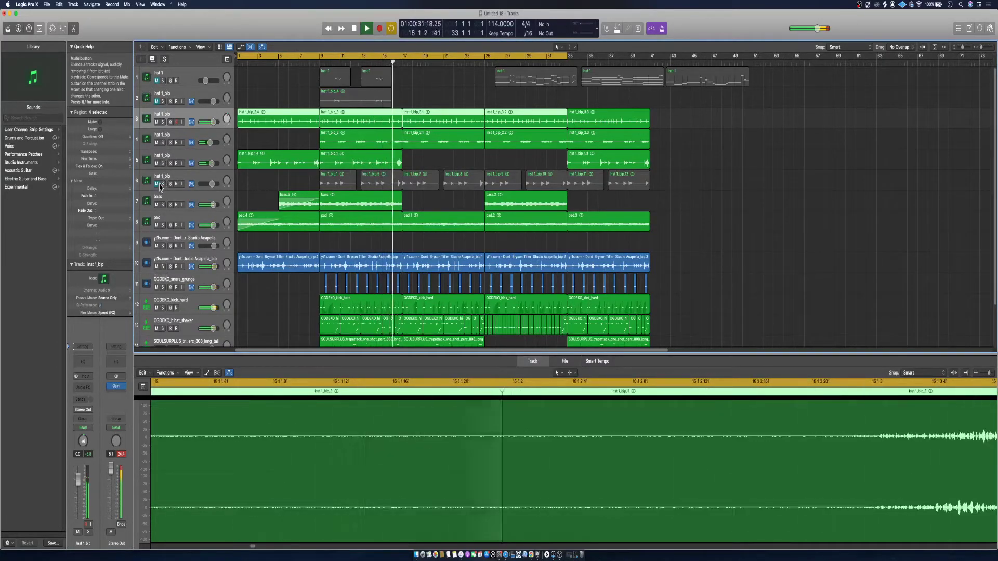
Unmute track 6, mute the acapella copy on track 10, and delete the track 3 region at bar 17
click(156, 267)
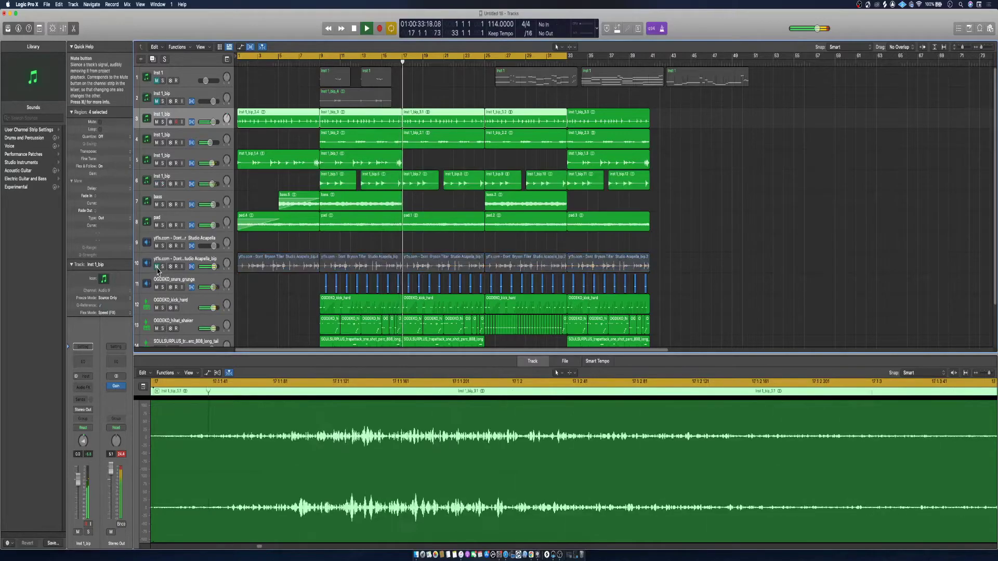
click(468, 118)
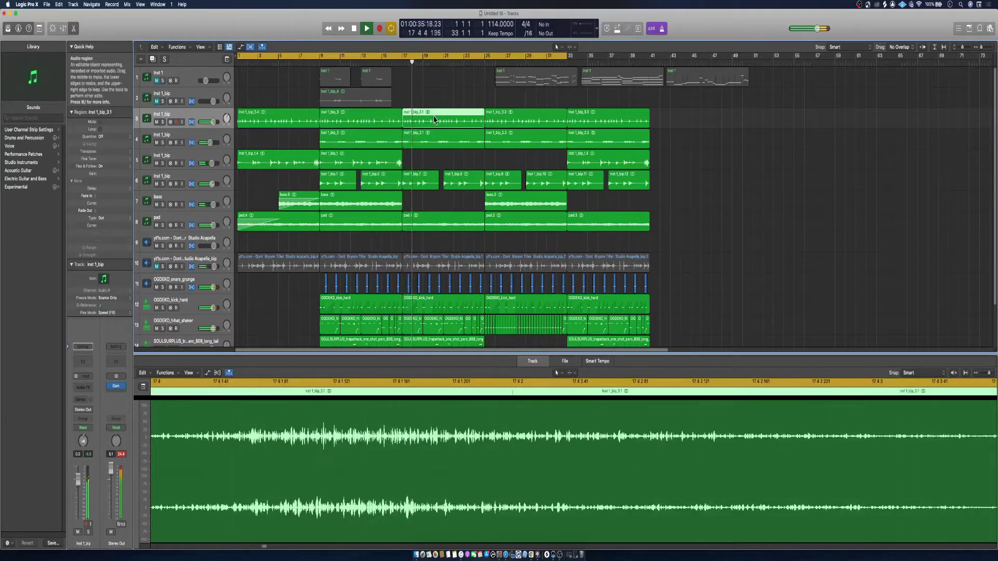
key(Delete)
scroll(431, 223, down, 3)
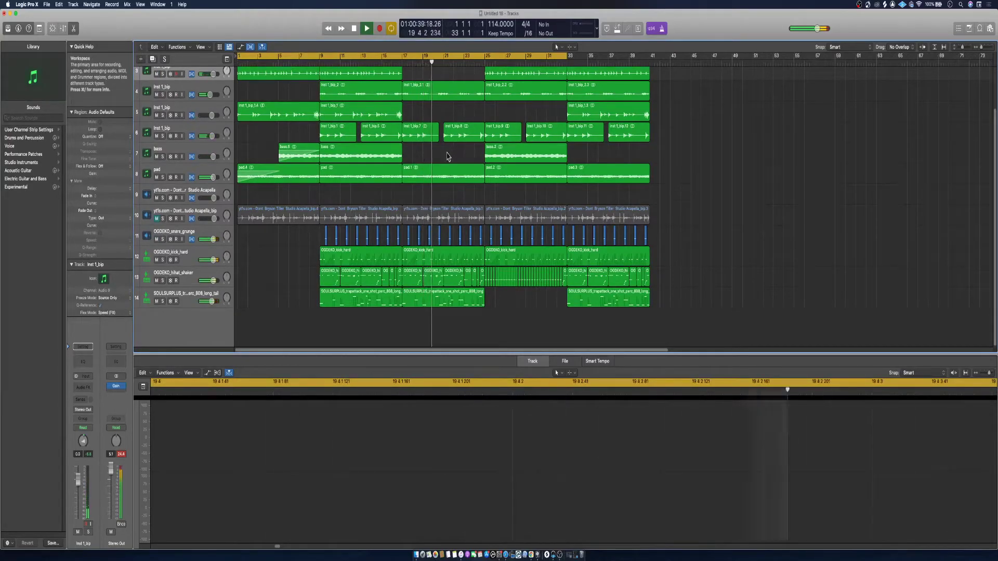
Delete the track 4 region at bar 17 and the track 3 region at bar 25
scroll(432, 231, up, 3)
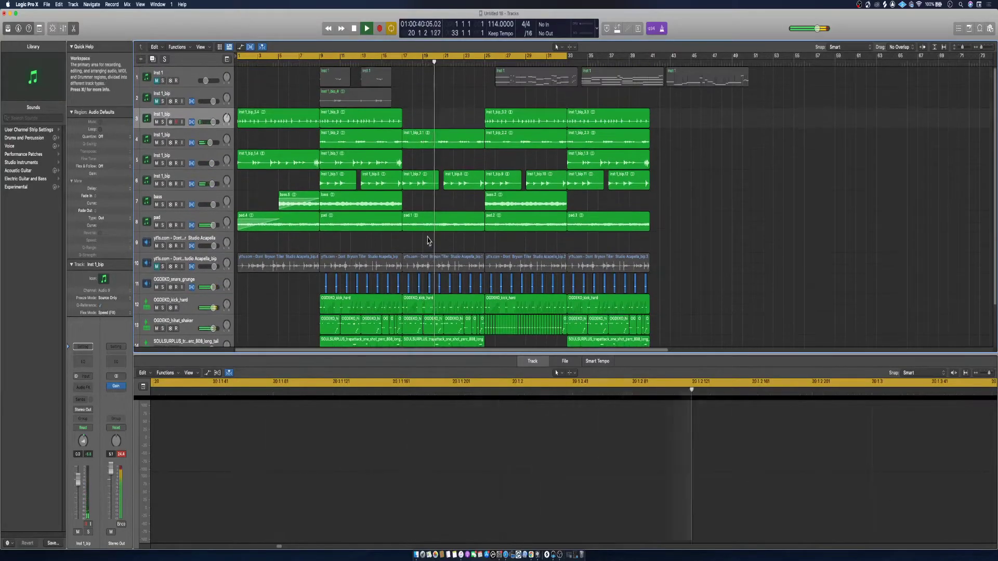
click(441, 139)
key(Delete)
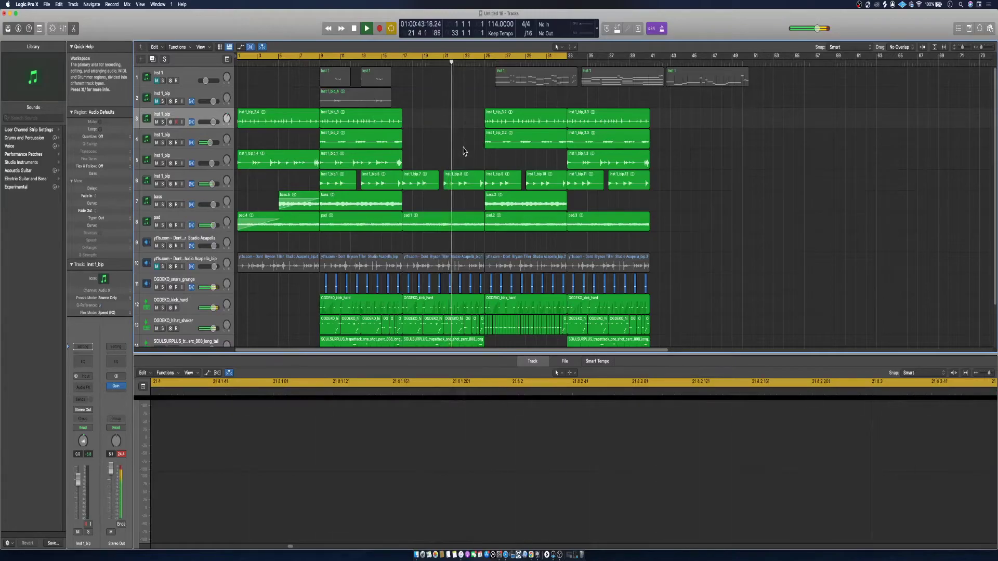
drag(465, 156, 424, 190)
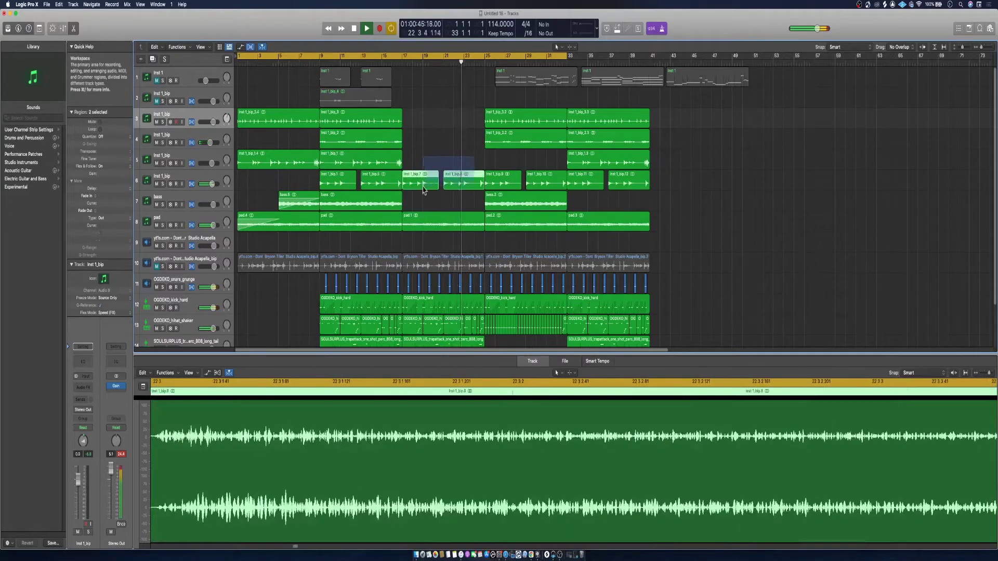
click(510, 124)
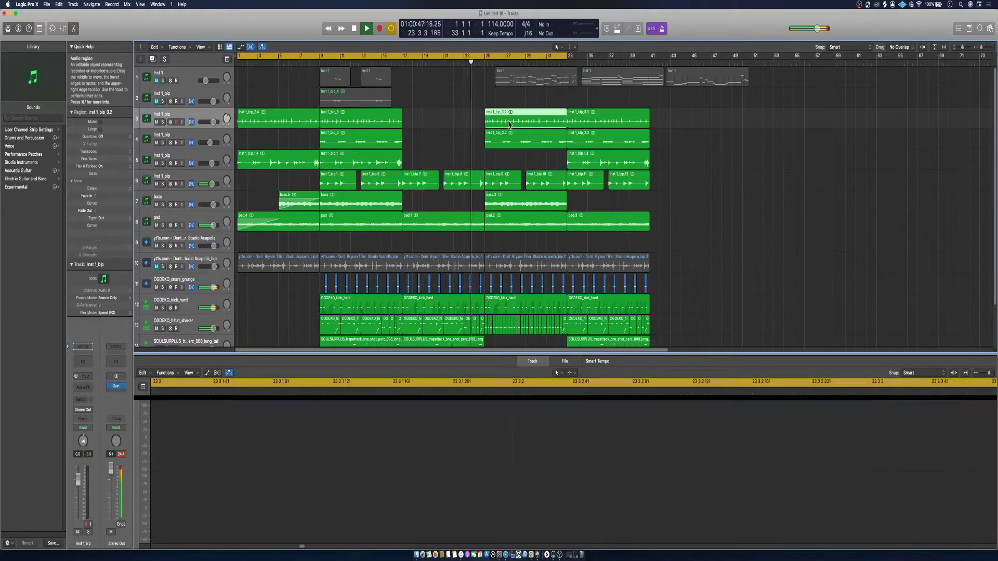
key(Delete)
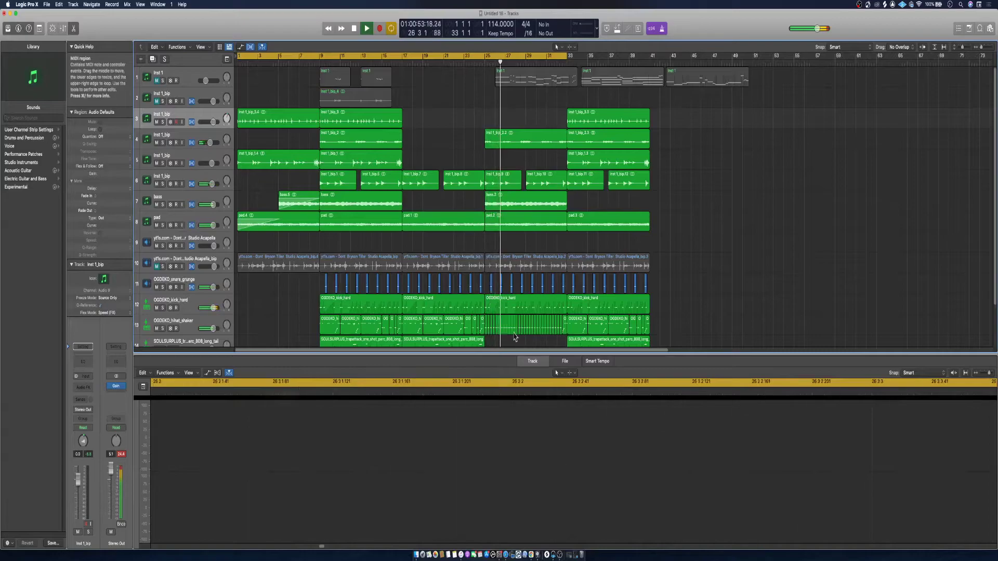
Stop playback, set the cycle range to bar 28, and open the hi-hat region at bar 28 in the Piano Roll
key(super+Right)
key(super+Right)
key(super+Right)
key(super+Right)
key(super+Right)
key(super+Right)
key(super+Right)
key(super+Right)
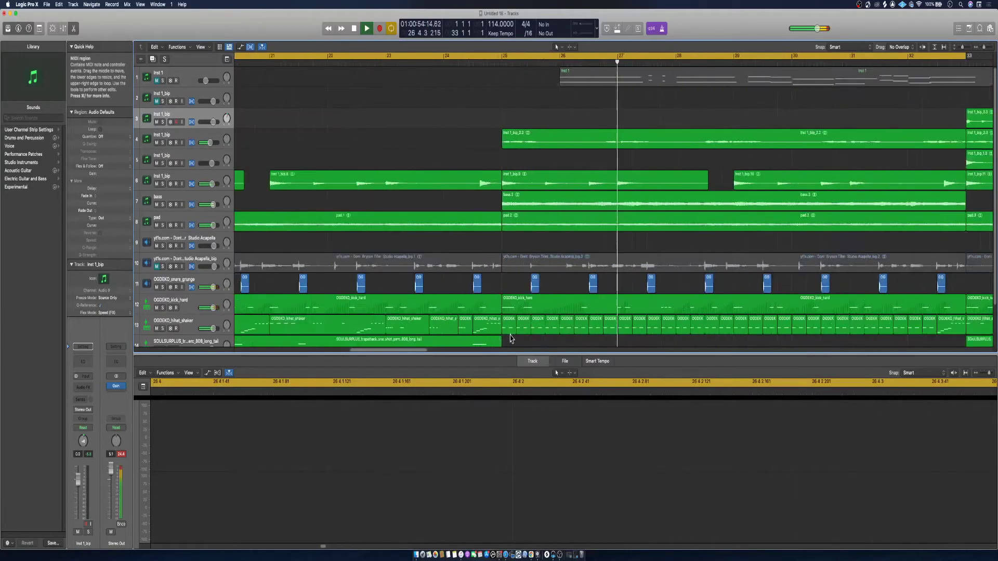
click(700, 329)
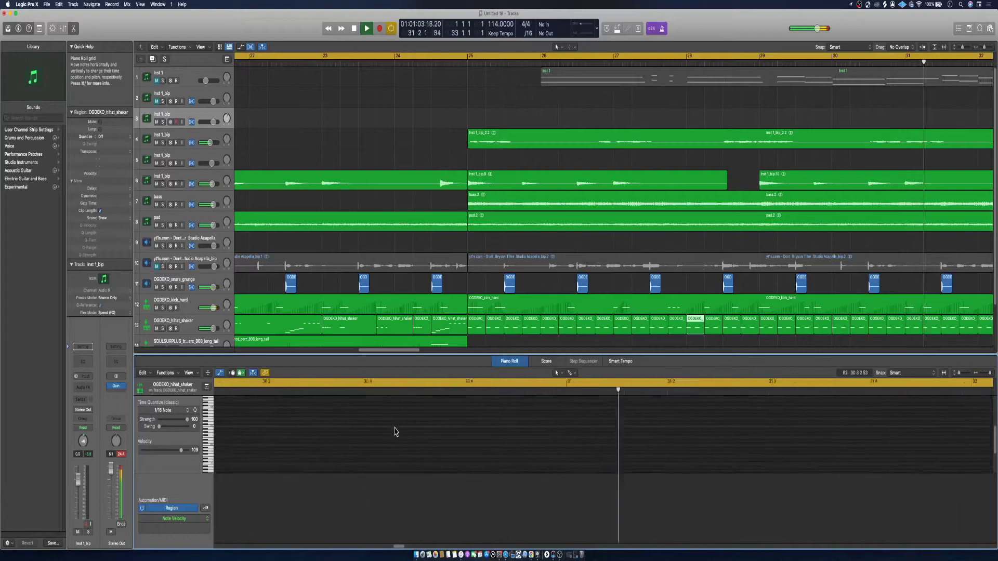
key(space)
click(691, 60)
drag(690, 60, 754, 60)
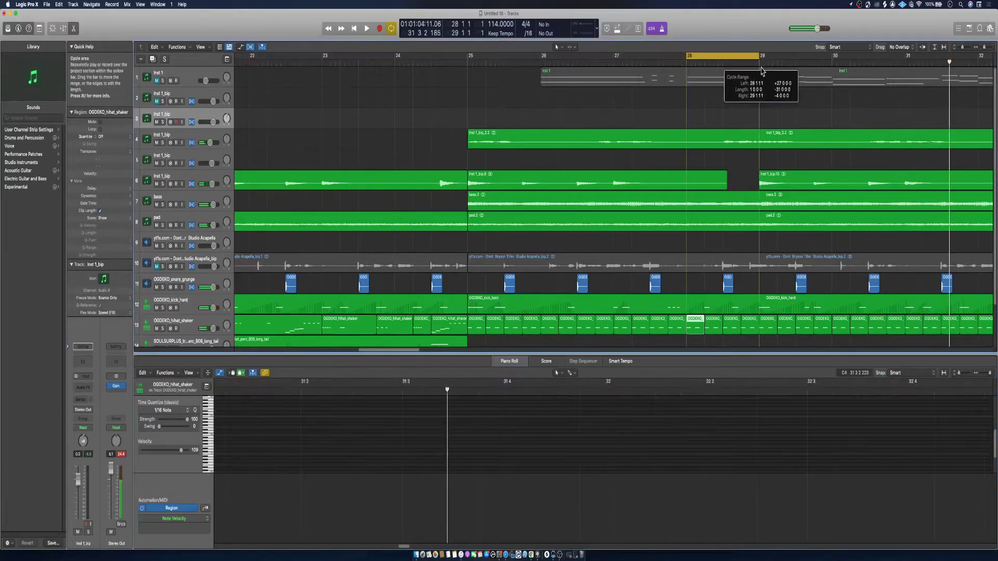
click(696, 327)
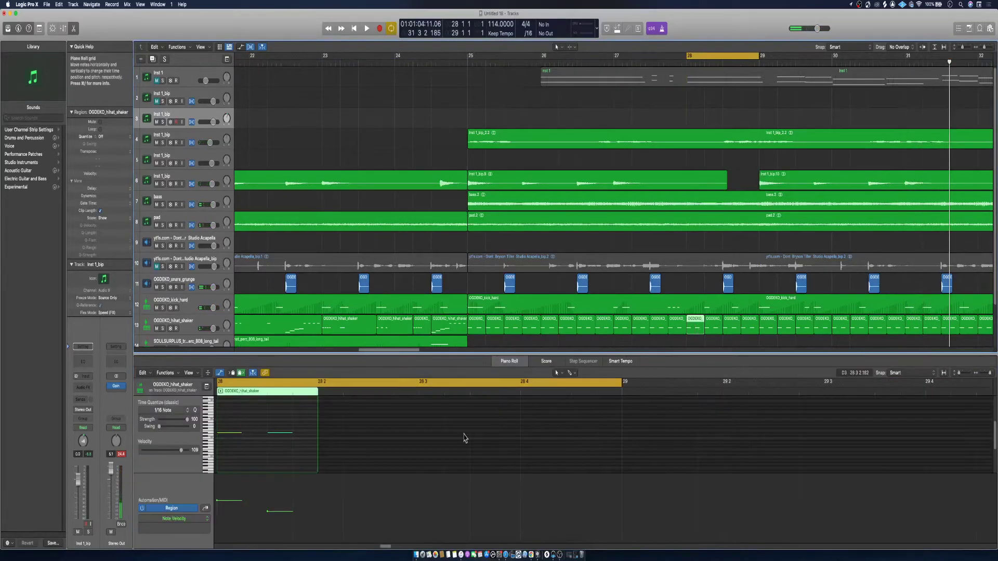
Set the division to /48 and build a hi-hat roll of short notes with rising velocities in the bar 28 region
click(530, 34)
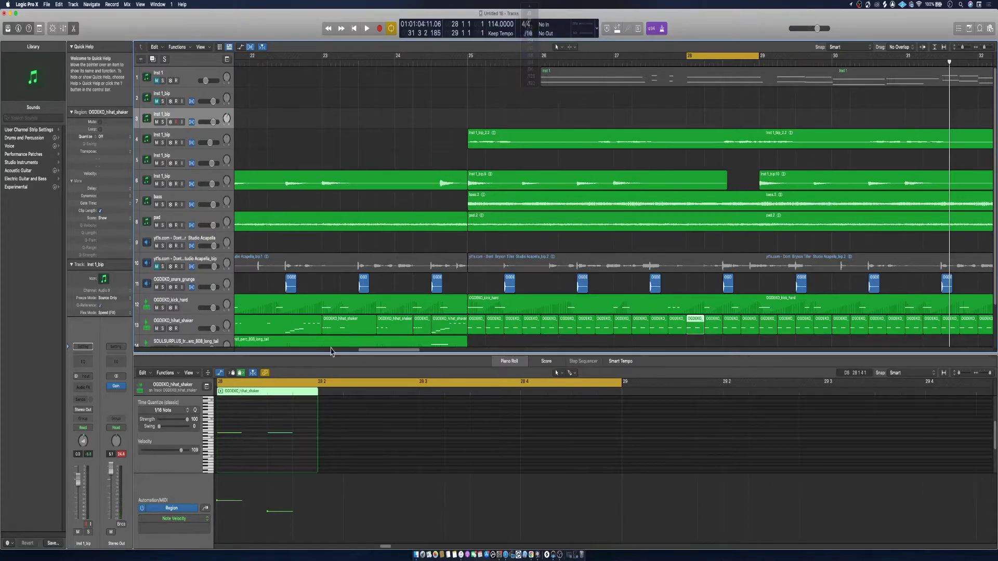
click(696, 328)
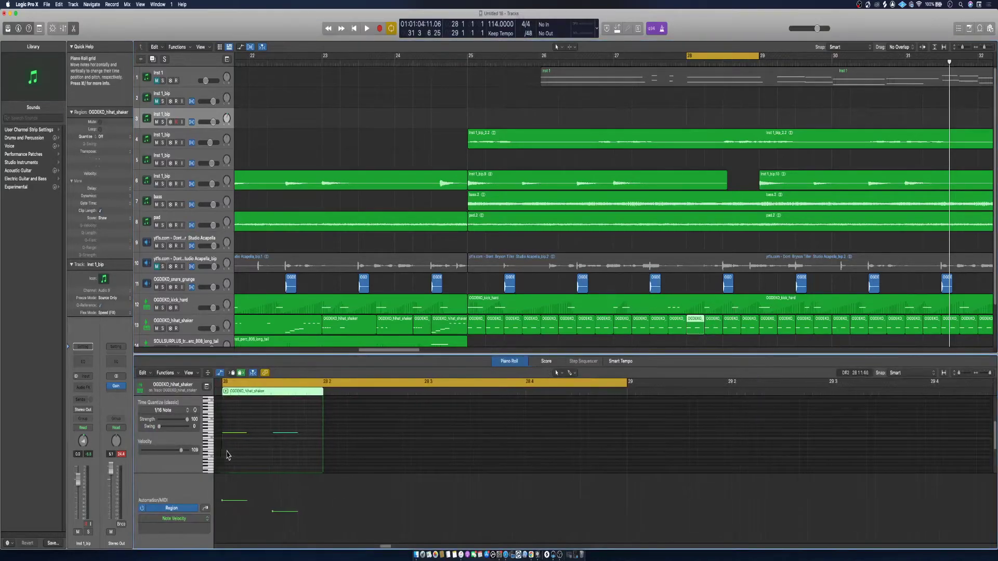
scroll(228, 455, left, 2)
drag(271, 433, 254, 445)
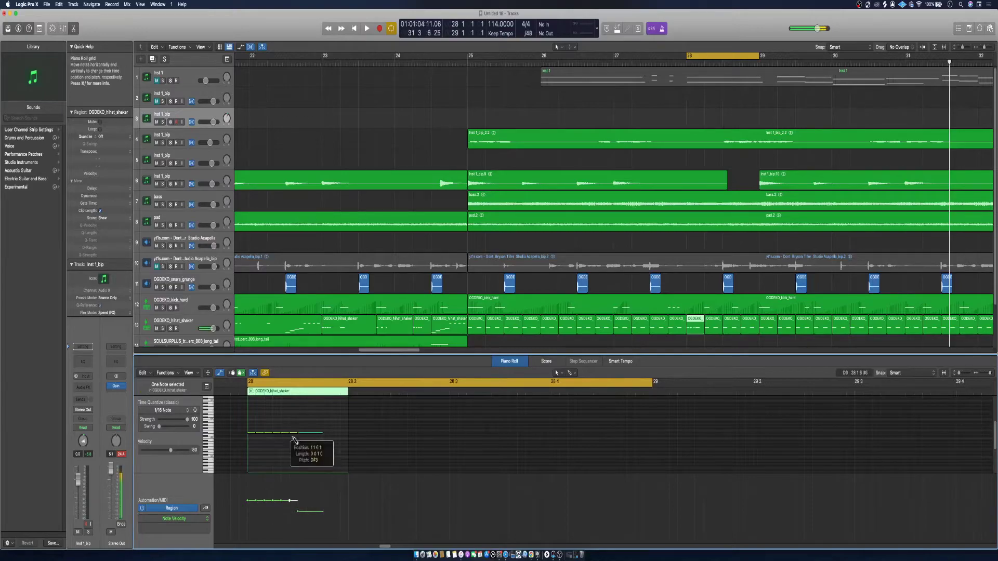
click(304, 503)
Set the cycle range from bar 25 to bar 31 beat 3 and play back the section with the hi-hat roll
drag(474, 55, 944, 130)
key(space)
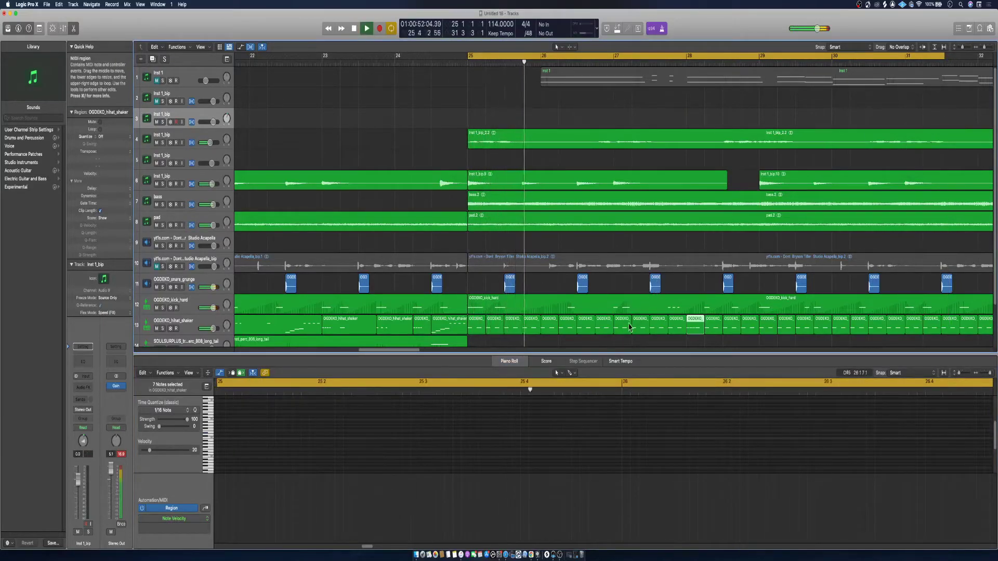
scroll(637, 326, down, 5)
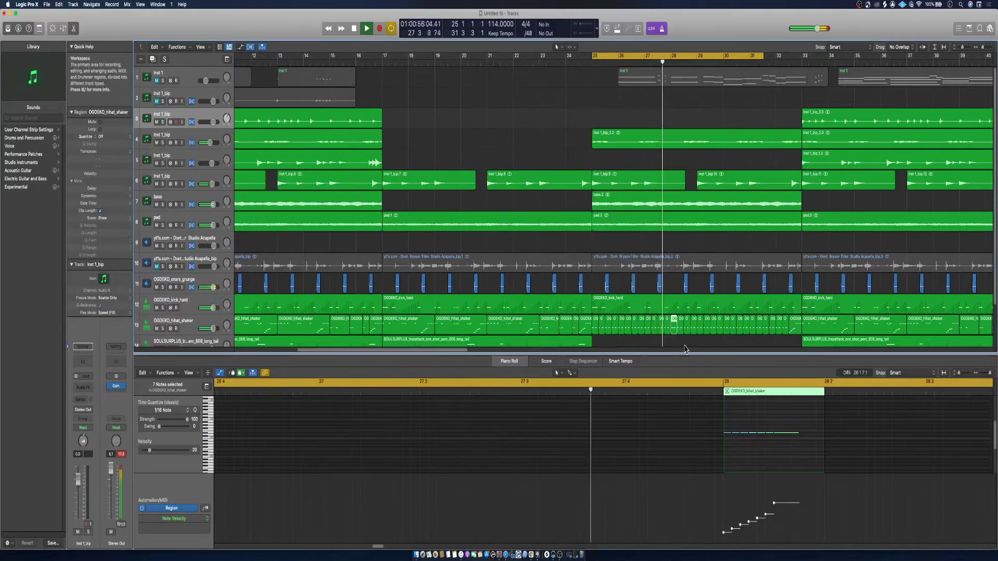
Copy the hi-hat roll region from bar 28 to bar 30 and turn off cycle playback
drag(682, 332, 729, 328)
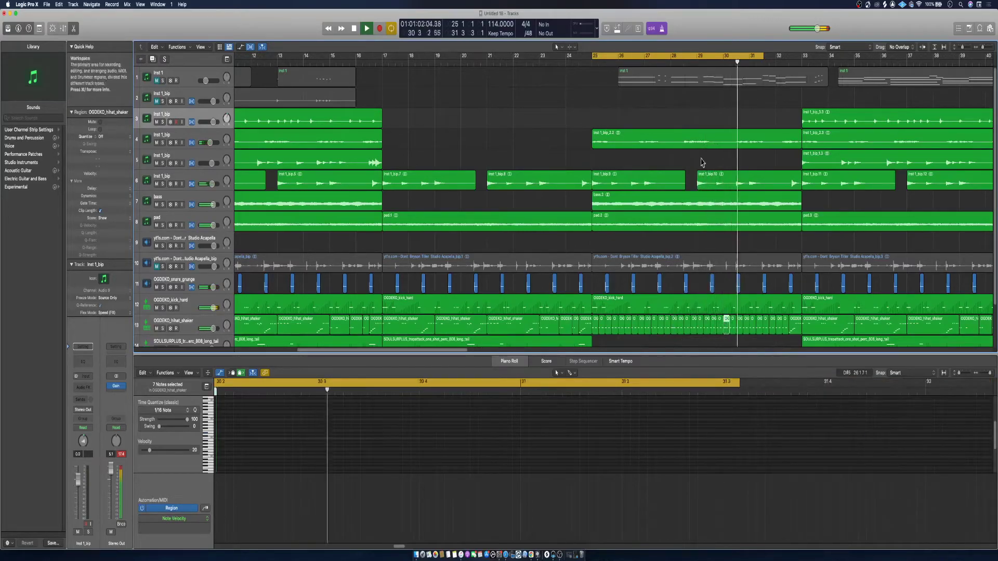
click(747, 58)
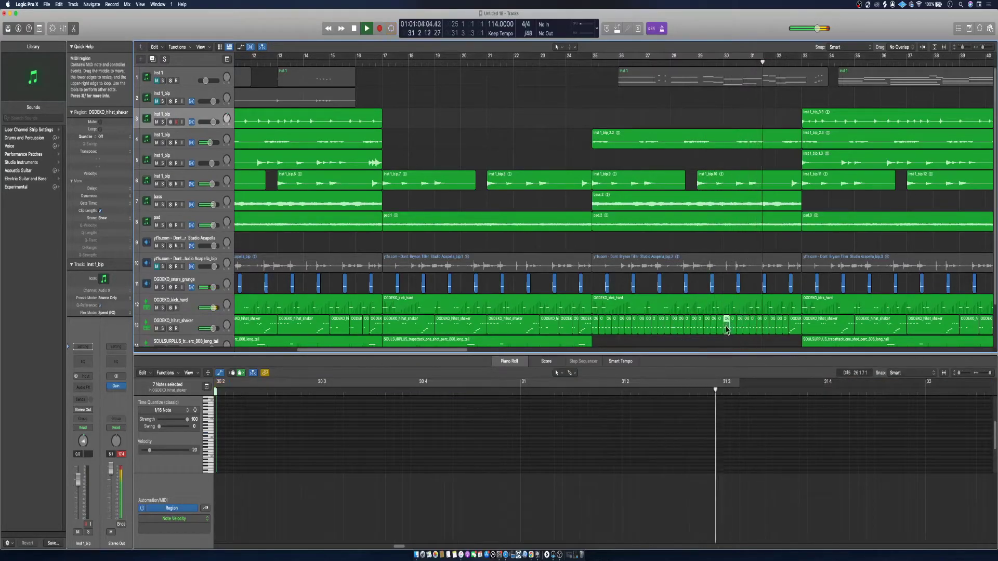
Unmute the acapella bounce track, set the cycle range from bar 2 to bar 41, and play the arrangement from the start
key(super+Up)
key(super+Up)
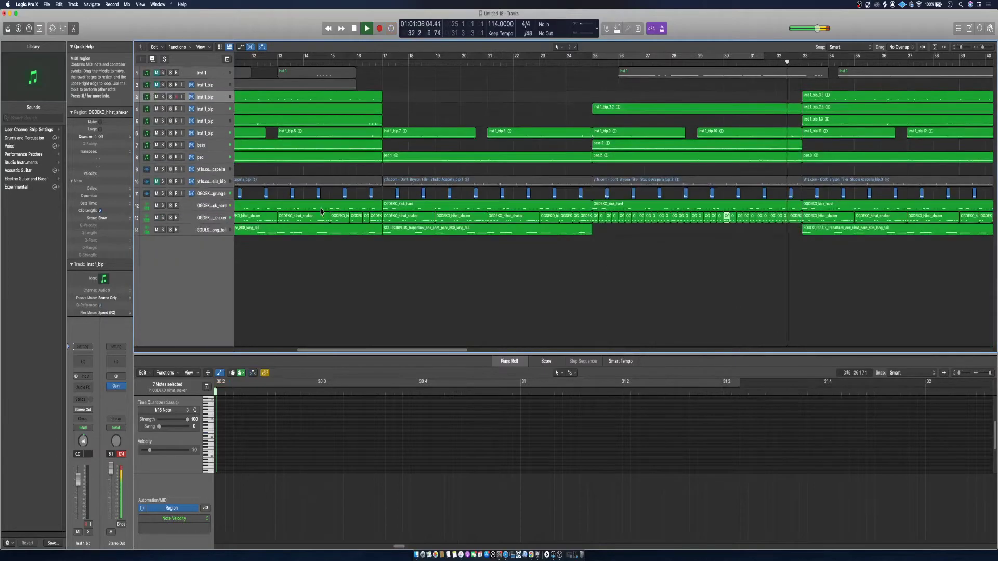
key(super+Left)
key(super+Left)
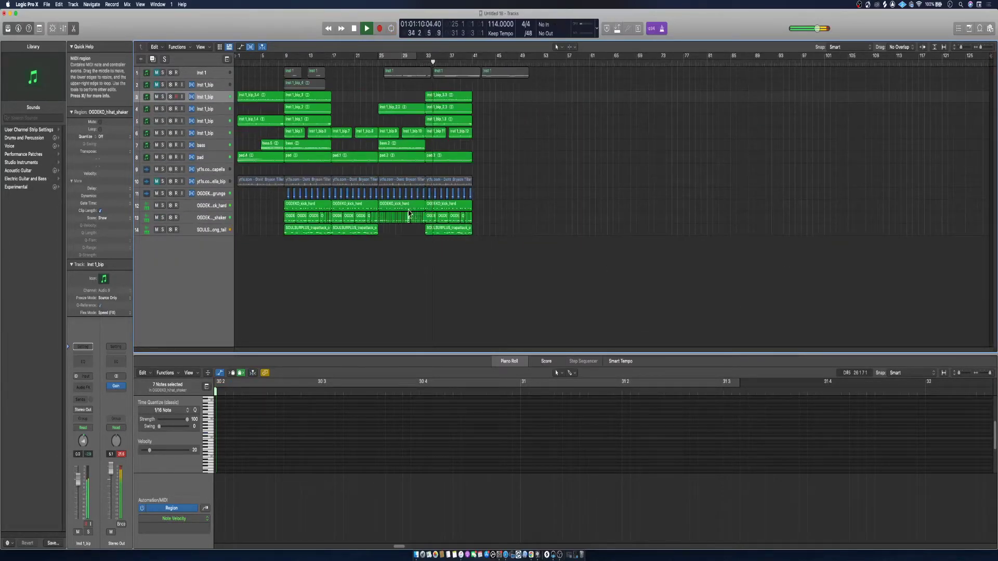
click(157, 182)
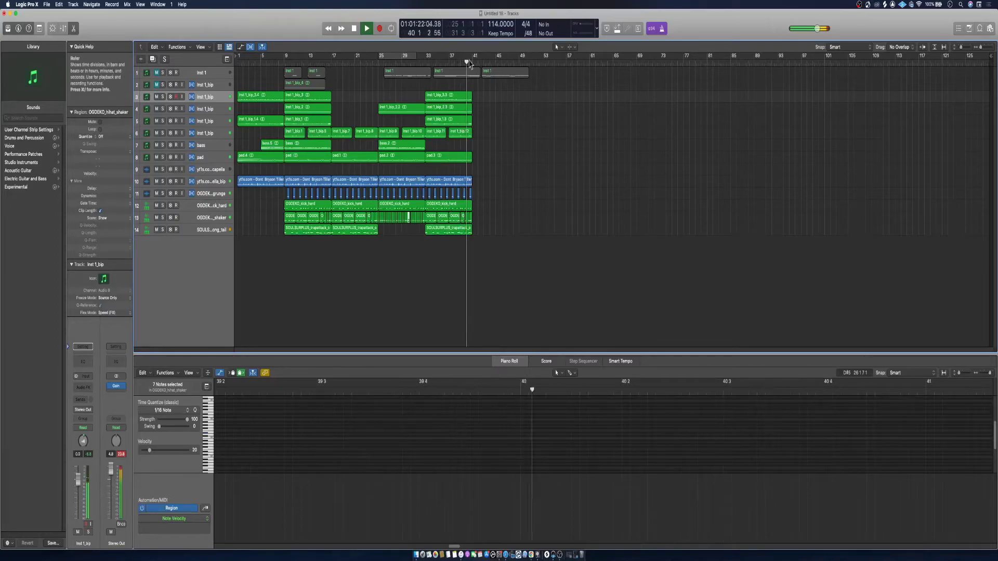
drag(243, 55, 473, 55)
click(356, 31)
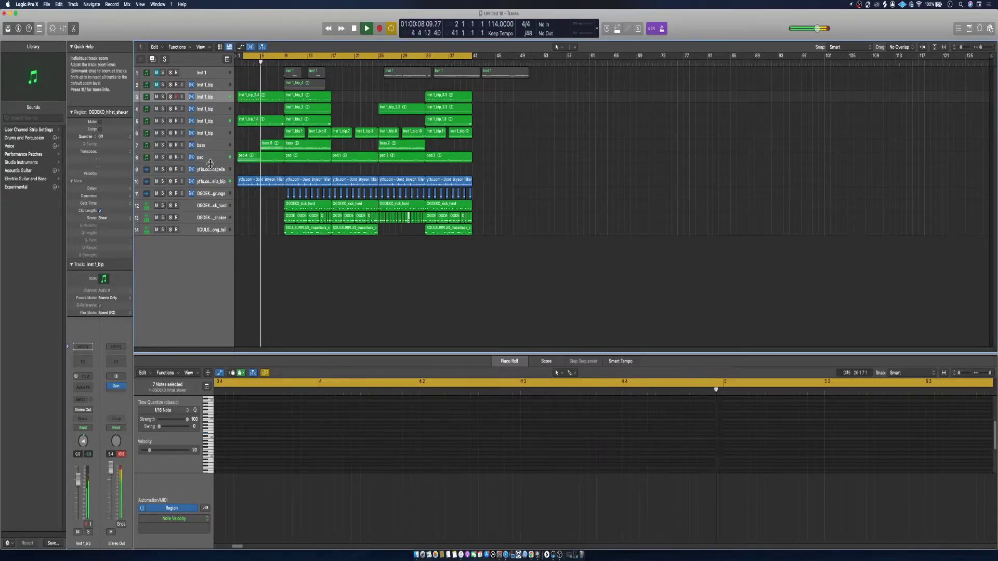
Try to insert the XLN Audio RC-20 Retro Color plug-in on the acapella bounce track
click(212, 182)
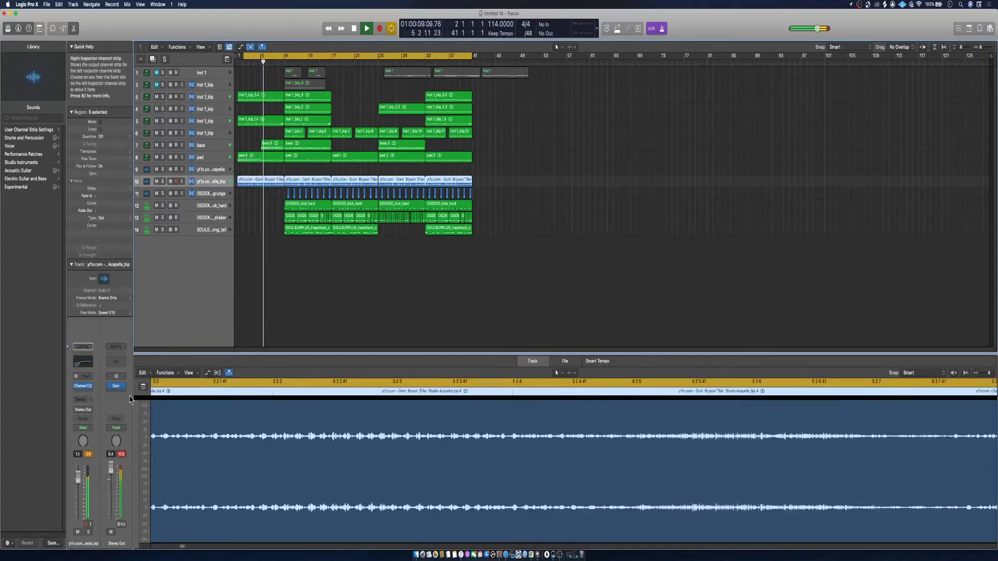
click(83, 392)
mouse_move(99, 535)
mouse_move(151, 543)
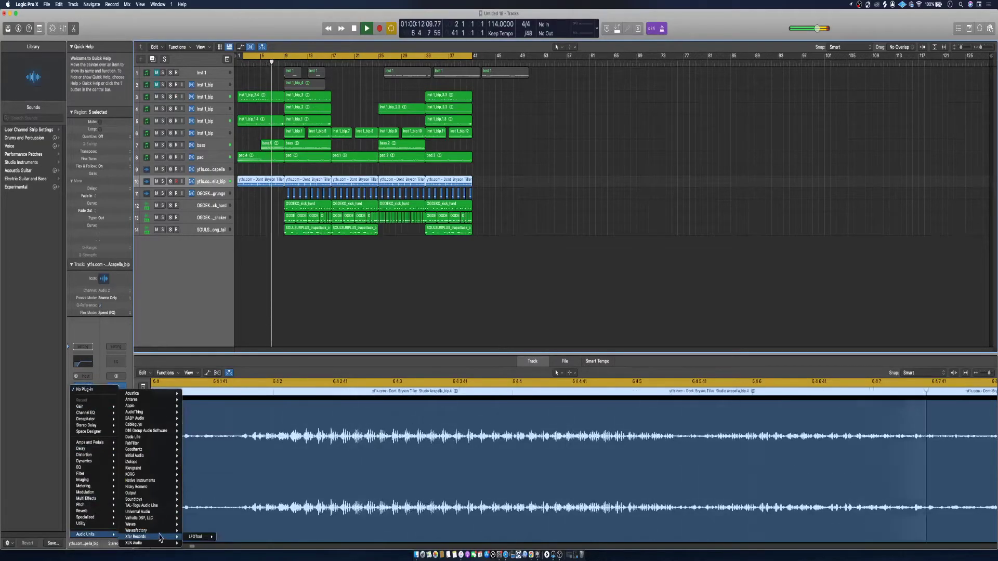
click(202, 543)
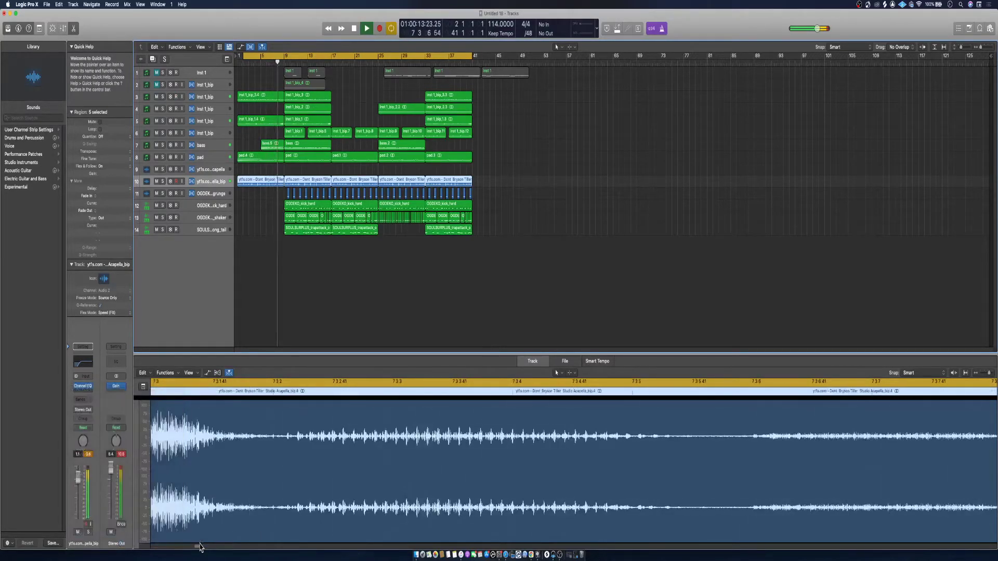
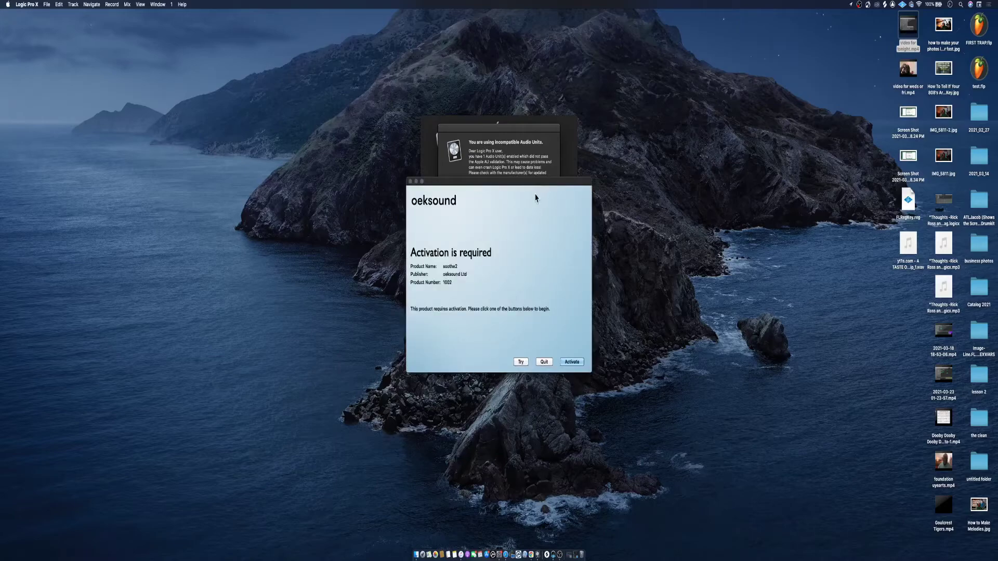
Quit the soothe2 activation prompt, then reopen Logic Pro X with the auto-saved version of the Untitled 18 project
click(550, 362)
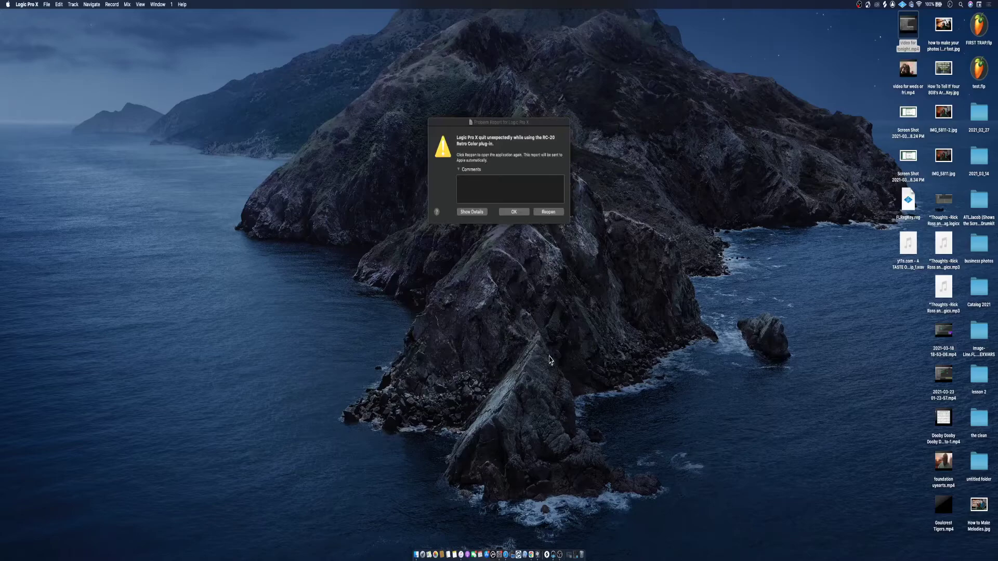
click(552, 213)
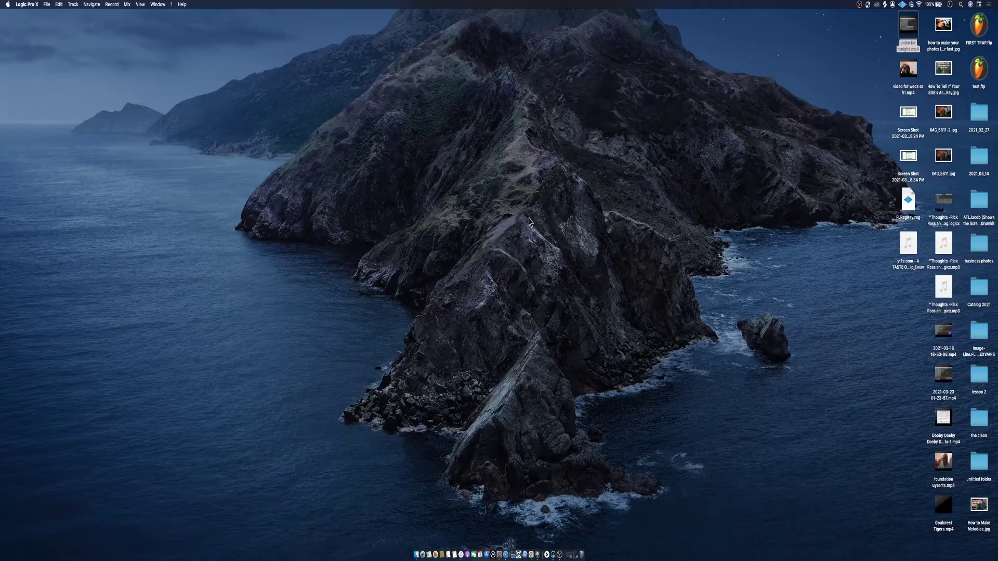
click(46, 4)
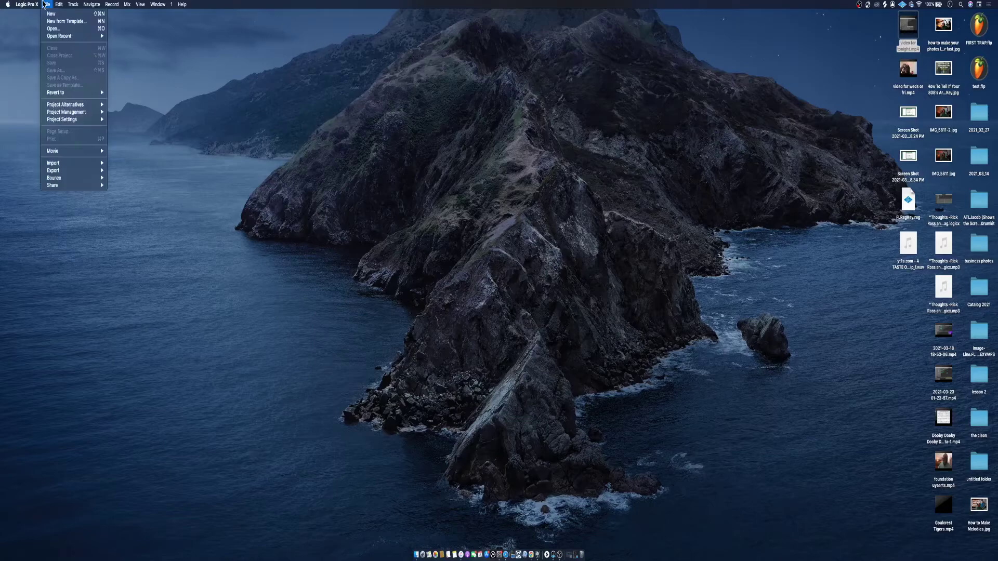
mouse_move(68, 34)
click(135, 34)
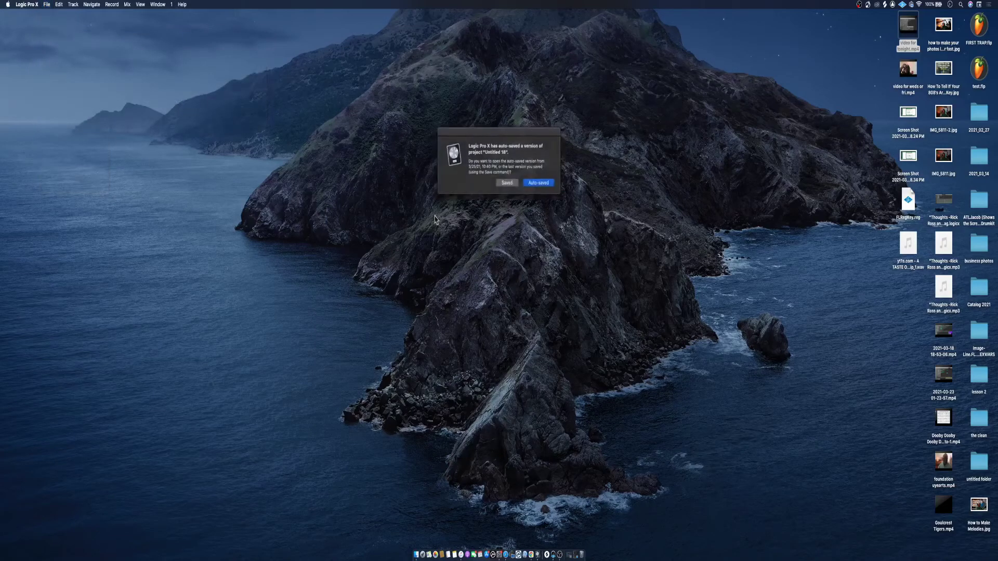
click(537, 183)
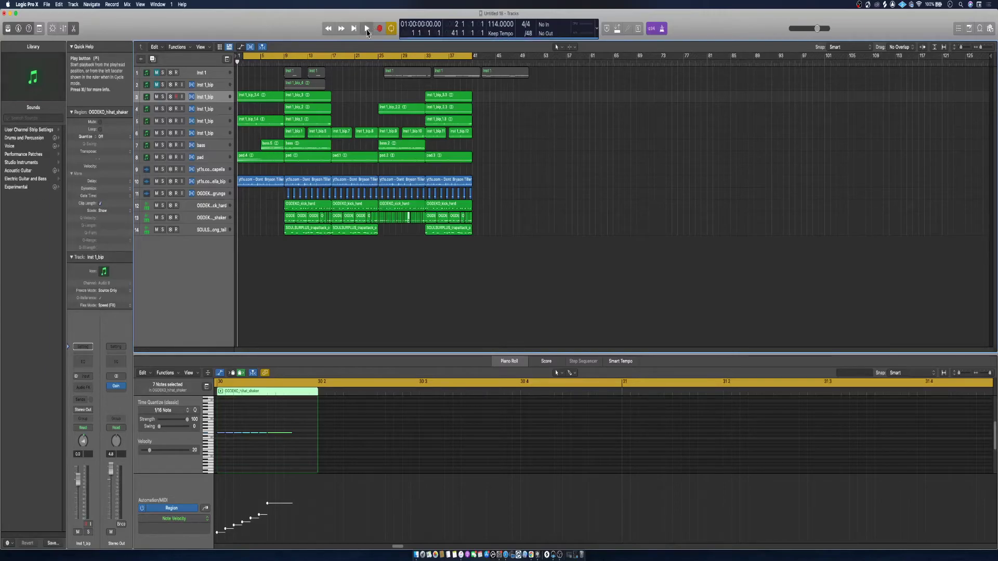
Start playback and insert XLN Audio RC-20 Retro Color in dual mono on the acapella bounce track
right_click(367, 31)
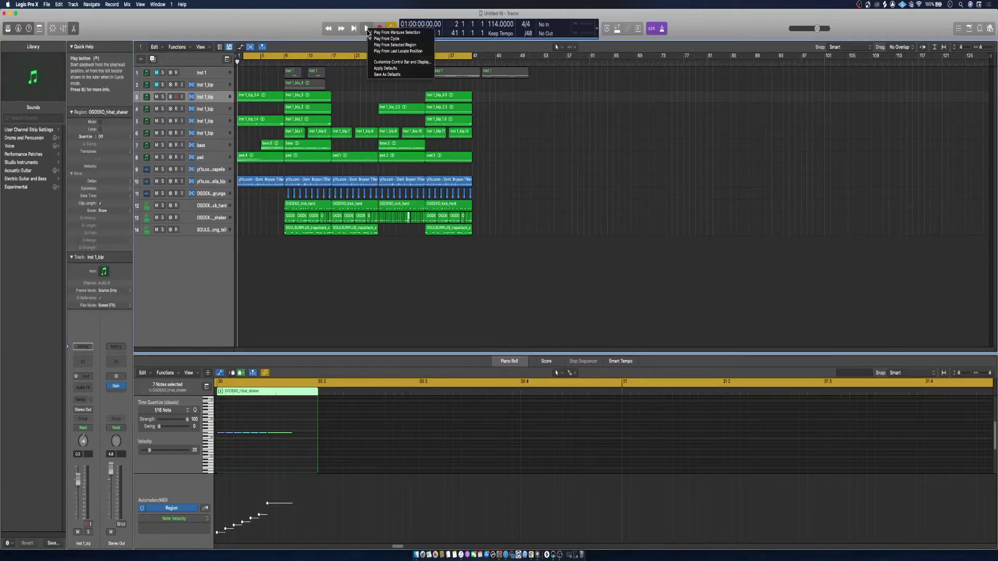
click(370, 33)
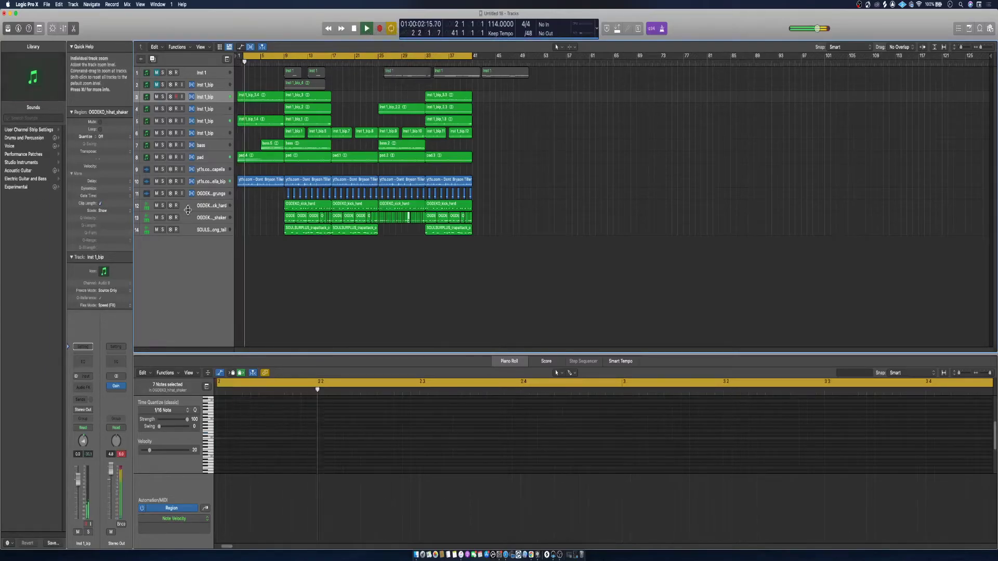
click(211, 186)
click(84, 387)
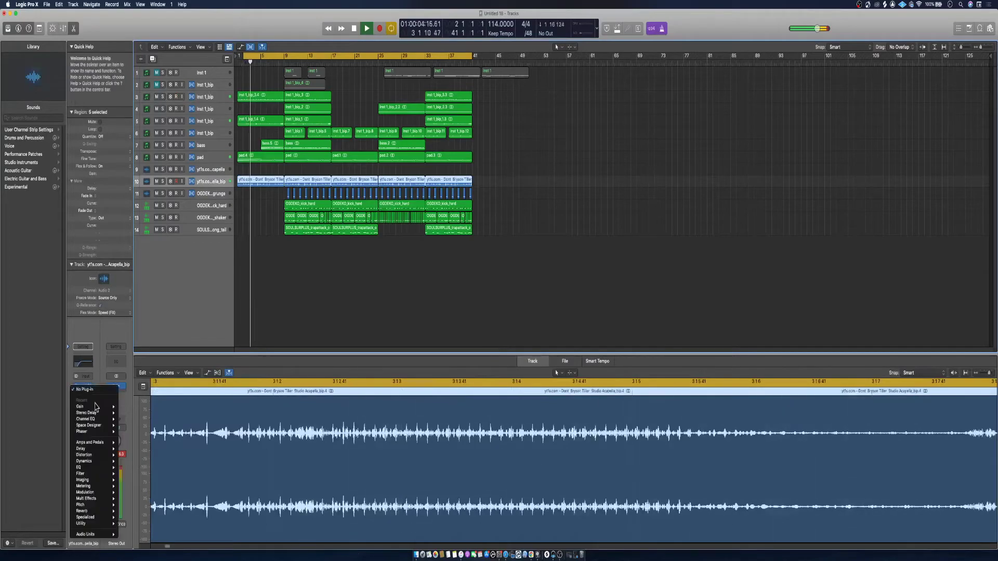
mouse_move(100, 536)
mouse_move(151, 544)
mouse_move(208, 544)
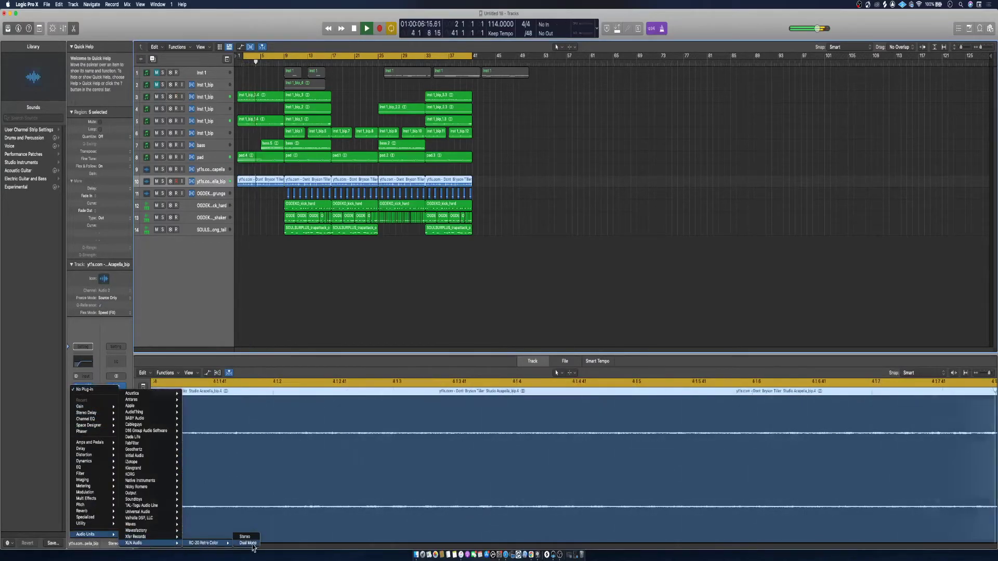
click(247, 542)
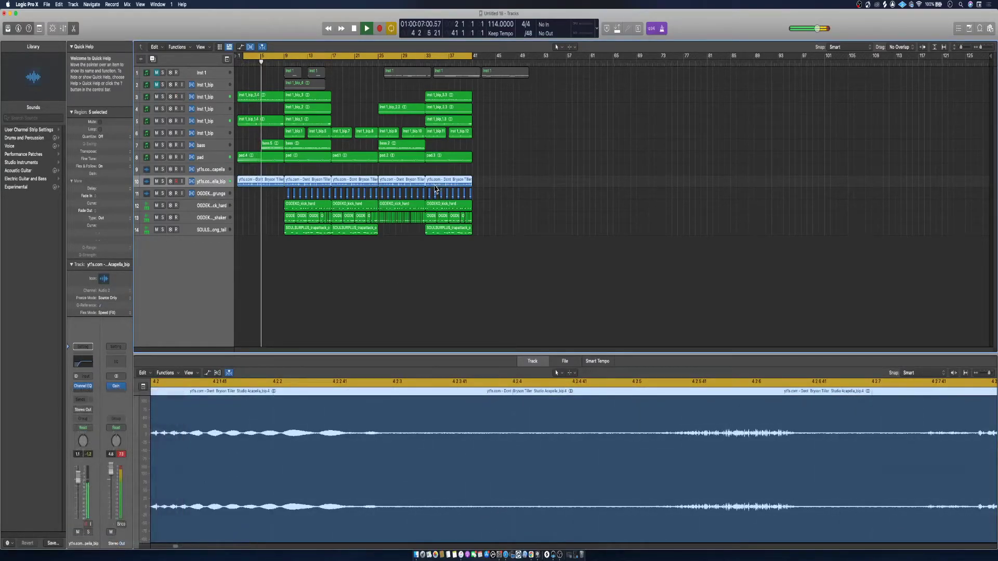
In RC-20 Retro Color with the Vinyl 1 preset, turn on the Space module and lower the master cut filter's upper limit
drag(408, 362, 395, 367)
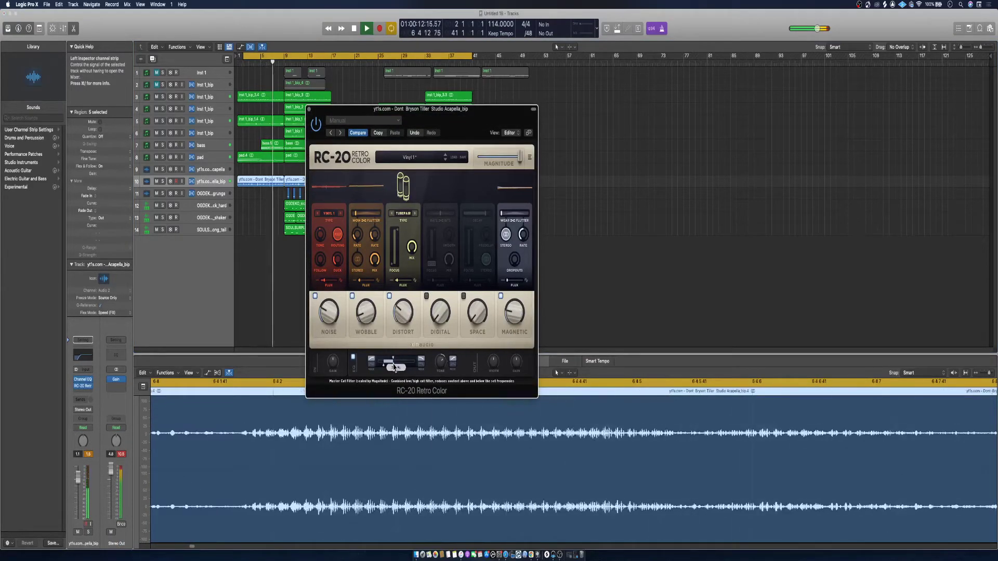
drag(515, 362, 515, 354)
double_click(515, 358)
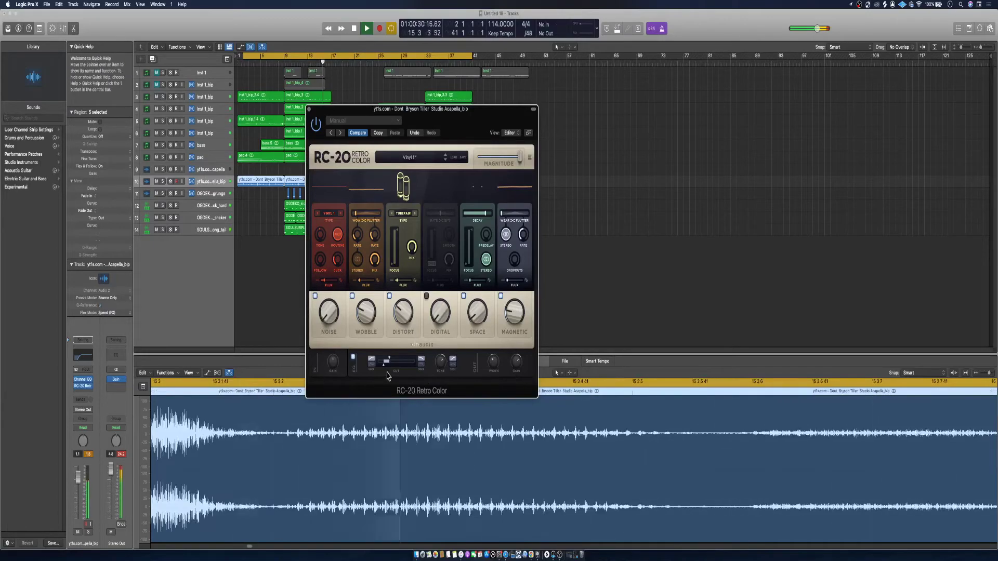
drag(401, 359, 387, 361)
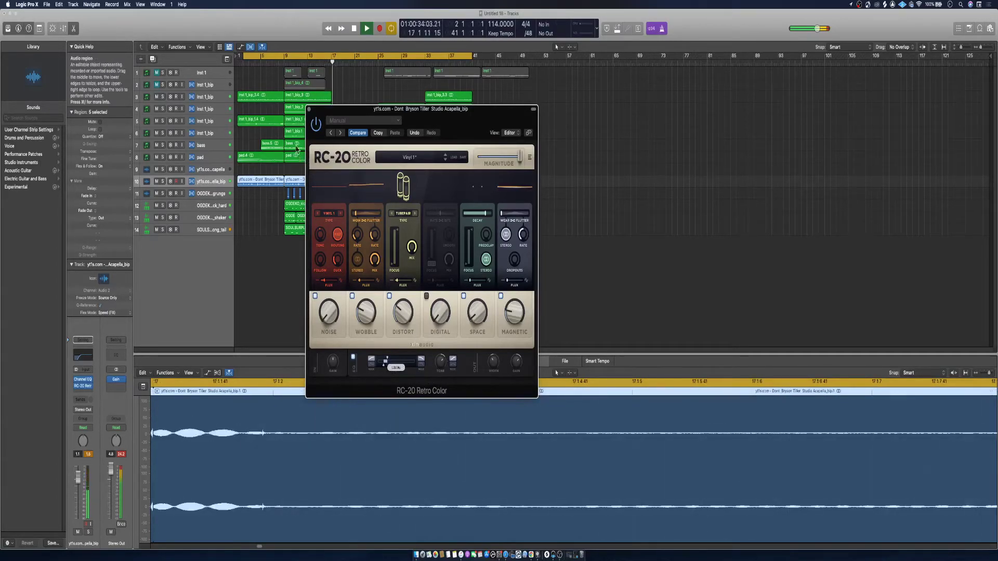
click(309, 109)
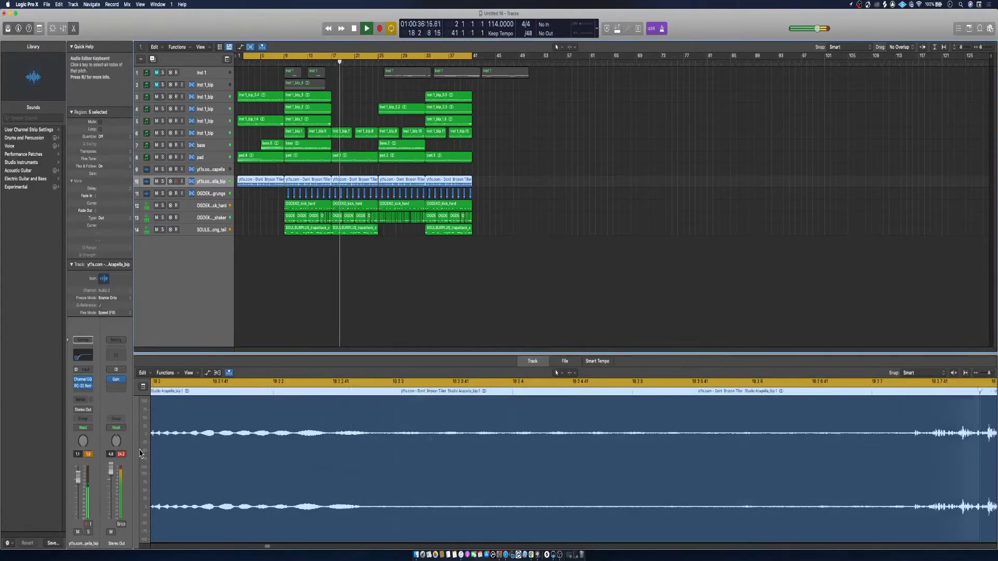
Mute the acapella bounce track and insert the iZotope Vinyl plug-in in stereo on the Stereo Out channel
click(156, 181)
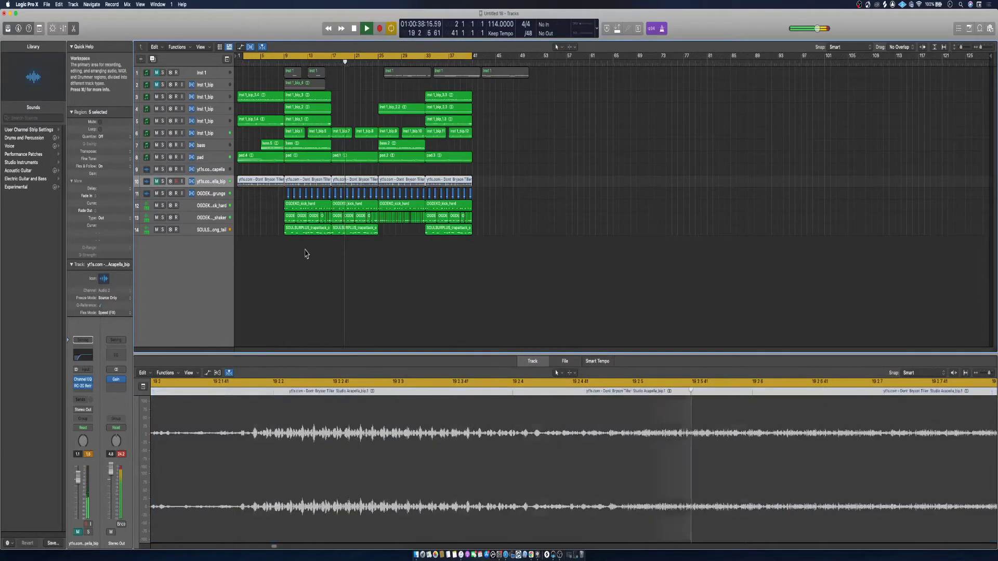
click(210, 157)
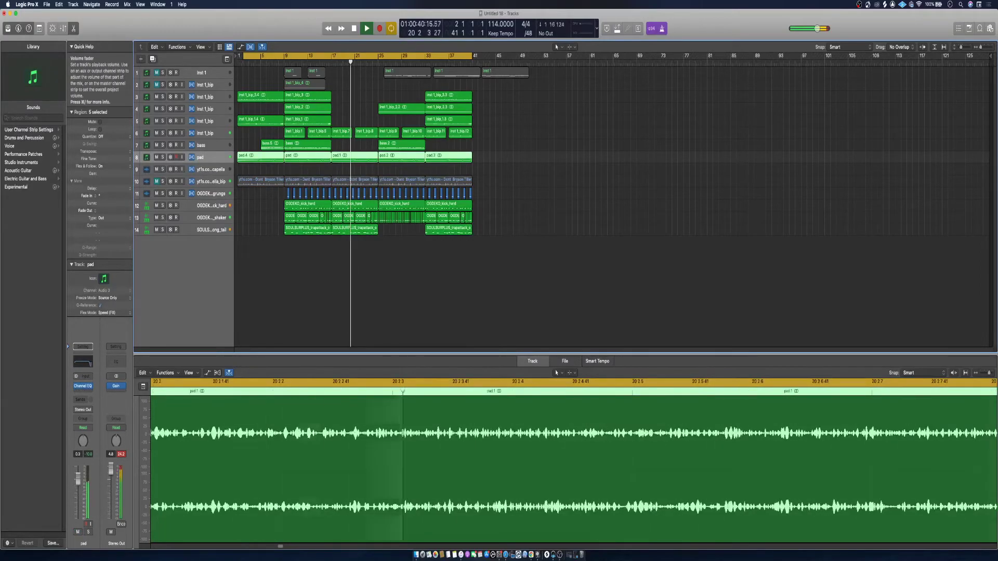
click(119, 394)
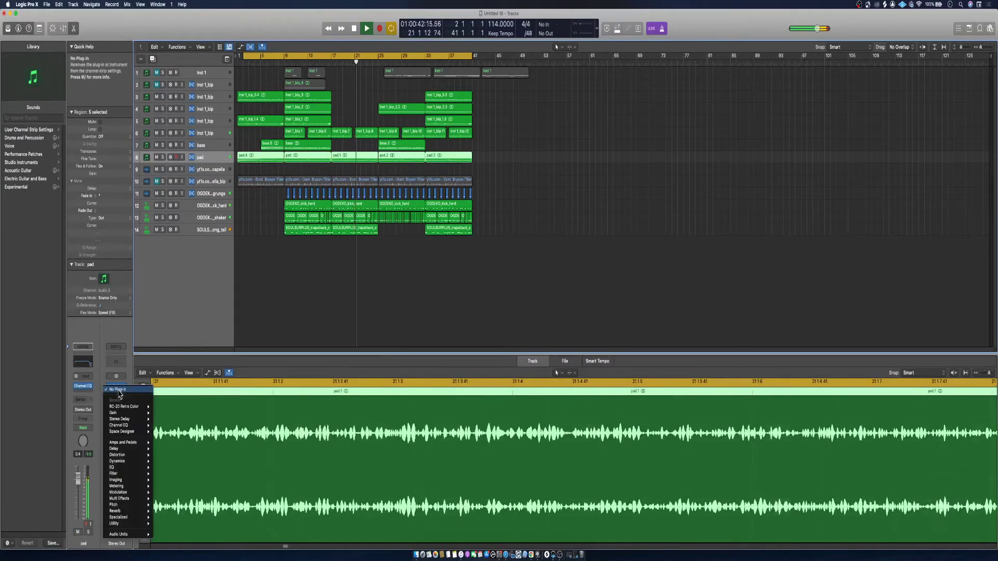
mouse_move(130, 535)
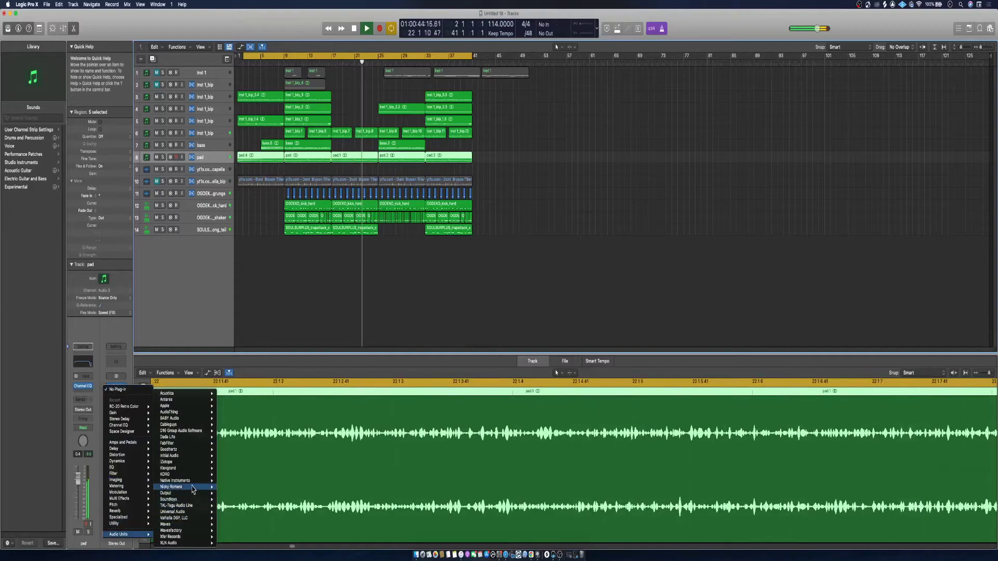
mouse_move(187, 462)
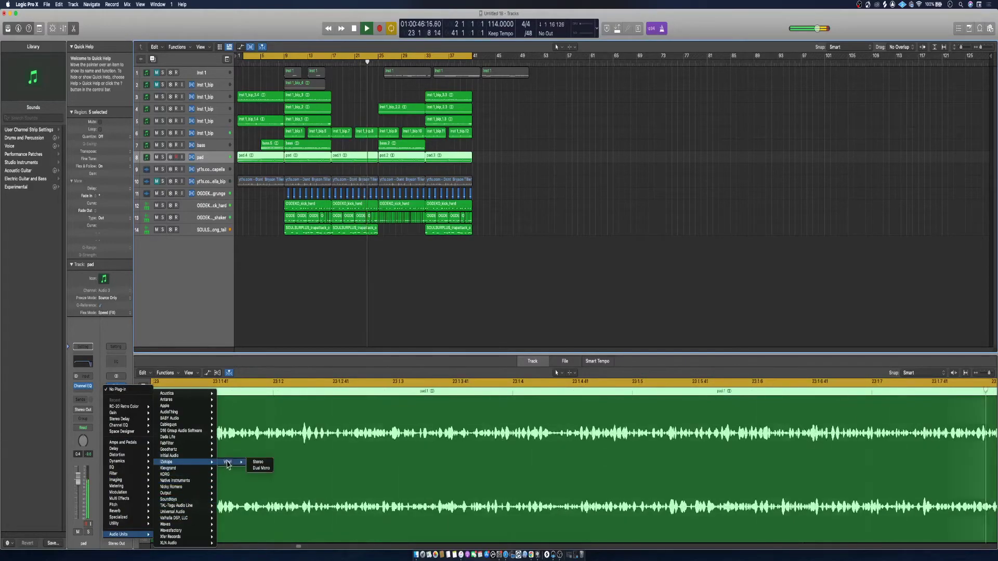
click(253, 462)
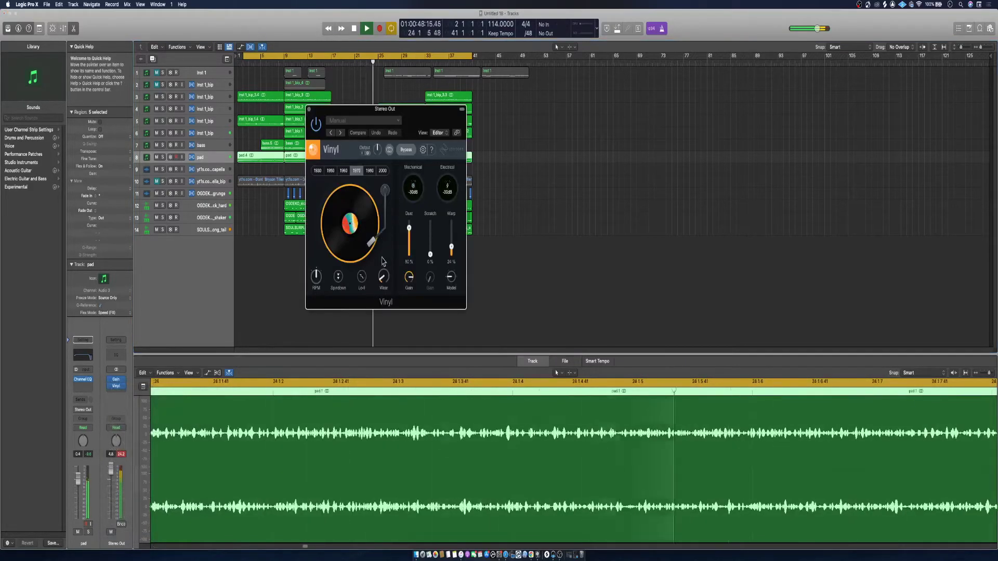
Lower the Wear amount in Vinyl, set its record year to 1930, and move the plug-in window clear of the tracks
drag(384, 277, 370, 288)
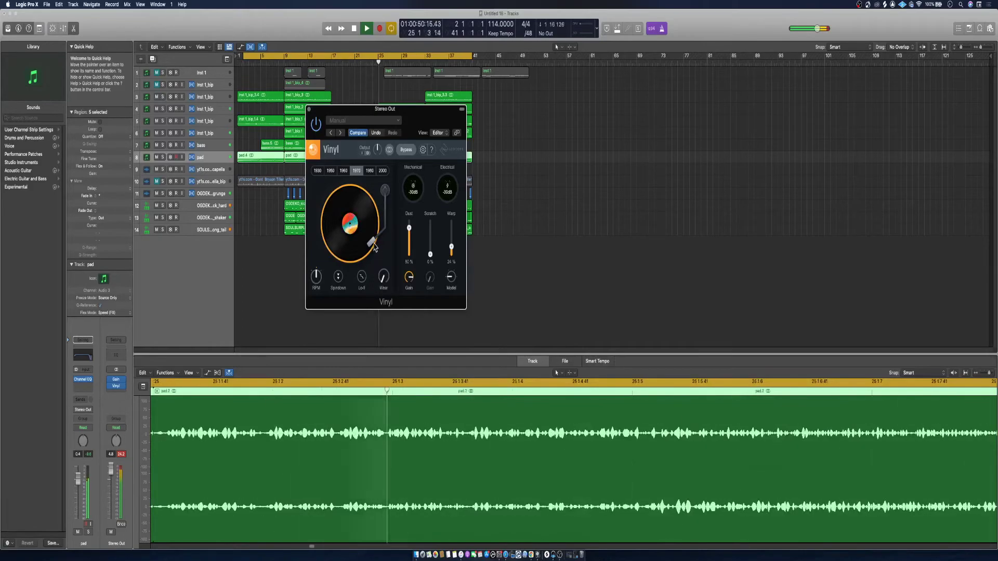
click(343, 170)
click(317, 171)
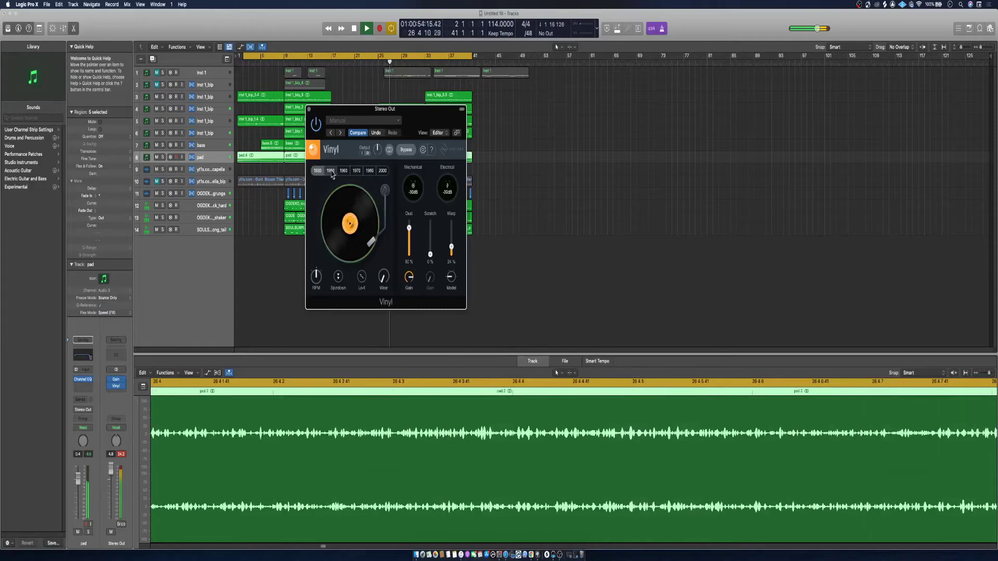
drag(396, 112, 640, 372)
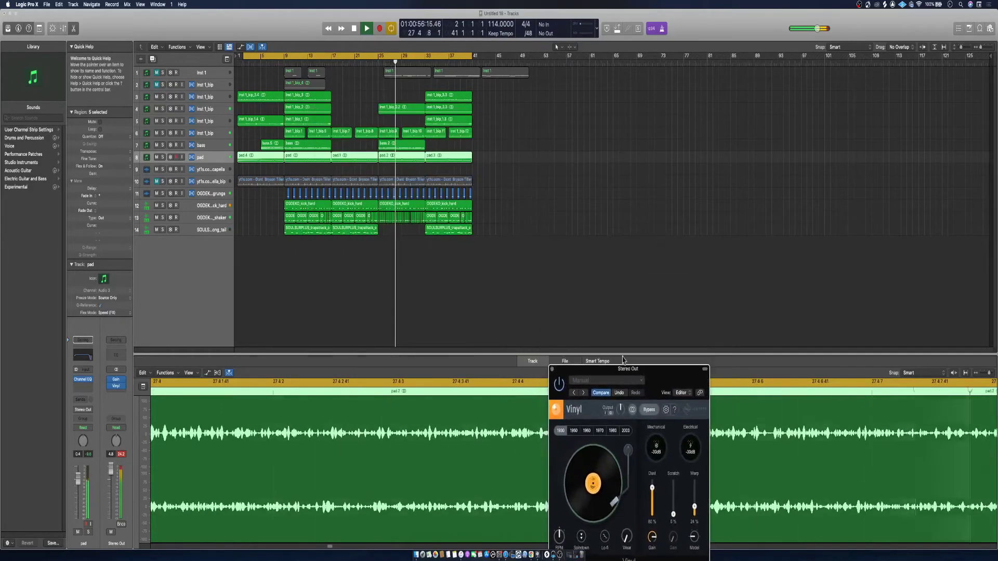
Stop playback, make a marquee selection of bars 25 to 33 across all tracks, and split the regions there, keeping crossing notes
key(space)
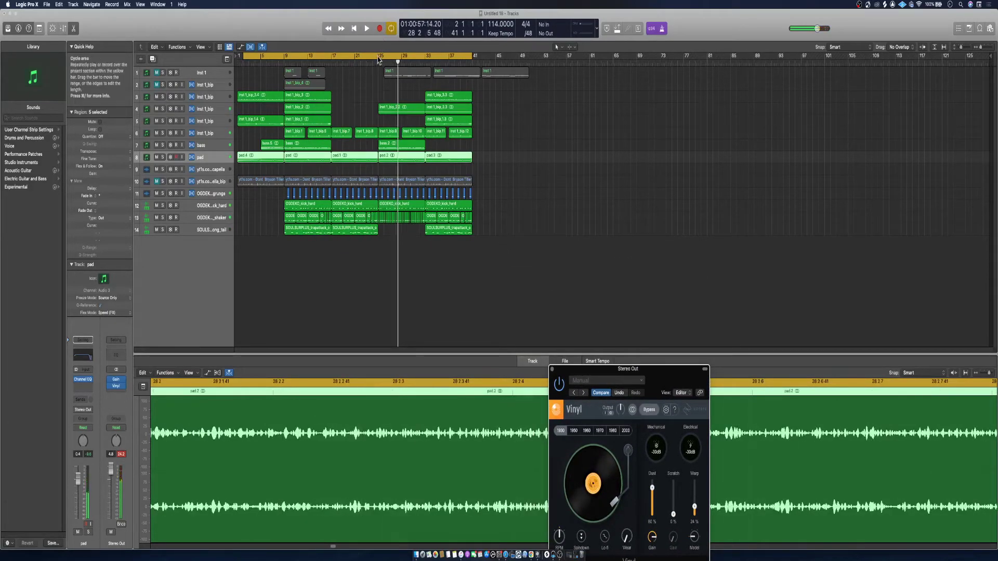
drag(379, 59, 425, 272)
right_click(401, 206)
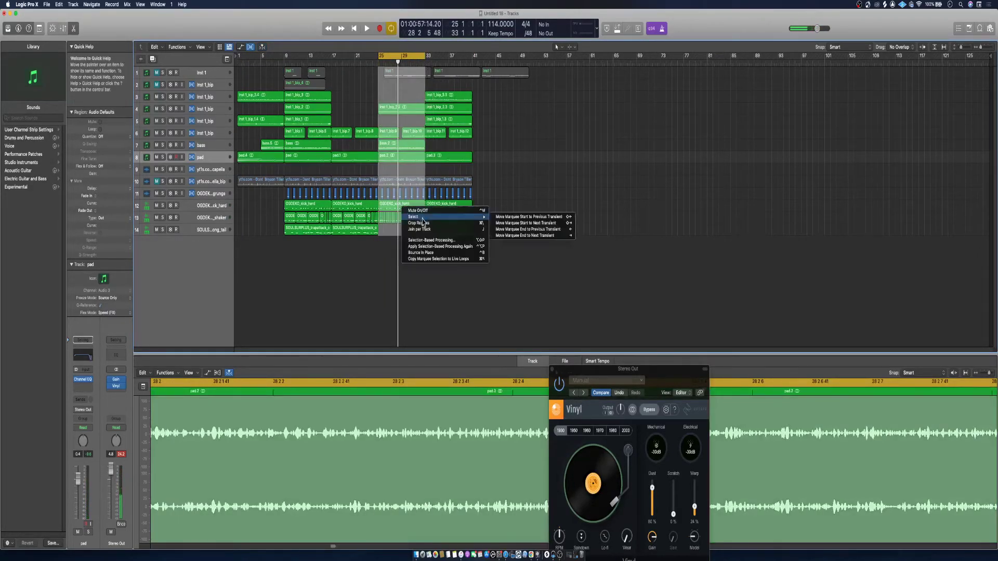
click(389, 218)
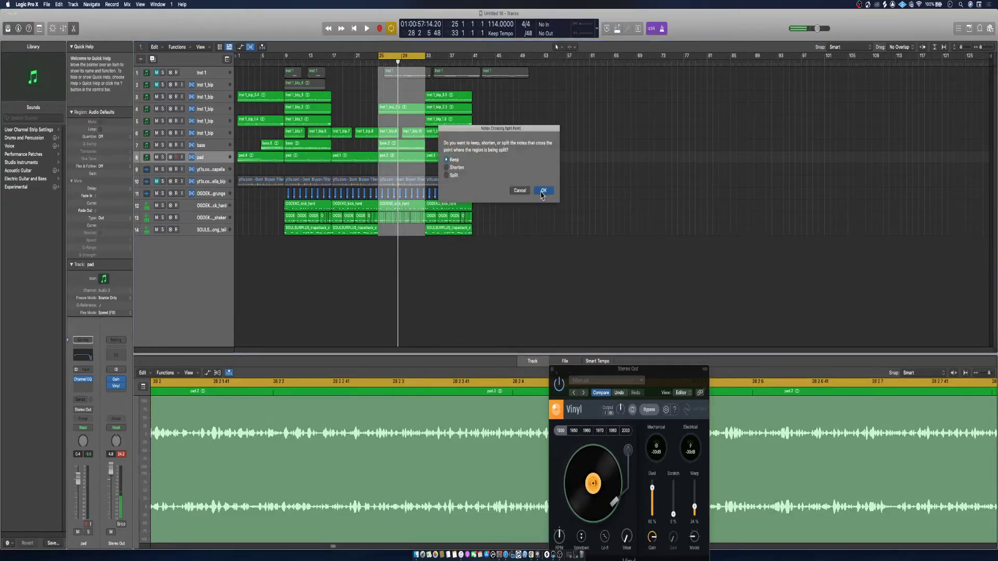
click(544, 191)
Bounce the selected bar 25 to 33 regions in place onto one new audio track
right_click(400, 200)
right_click(385, 207)
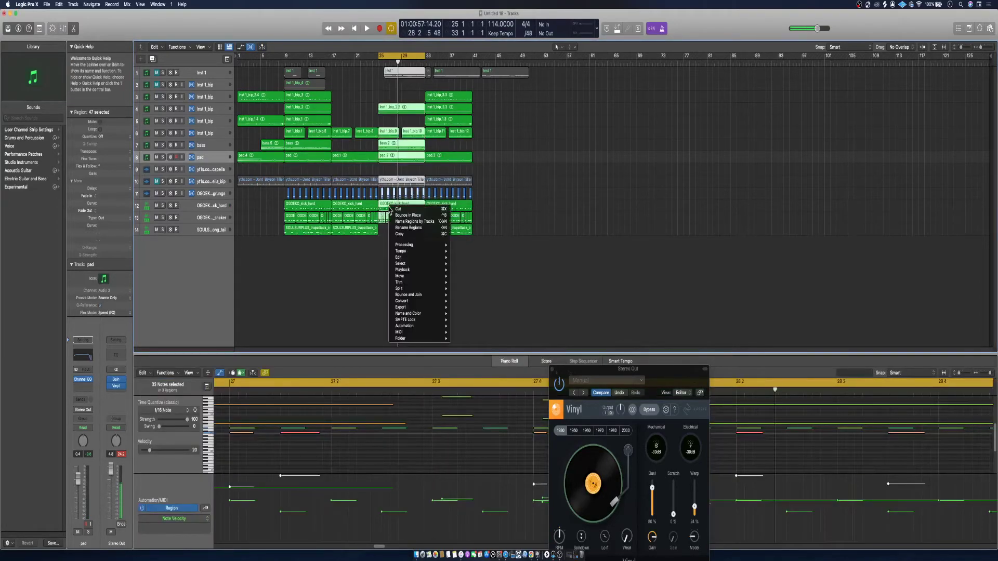
click(403, 211)
key(Return)
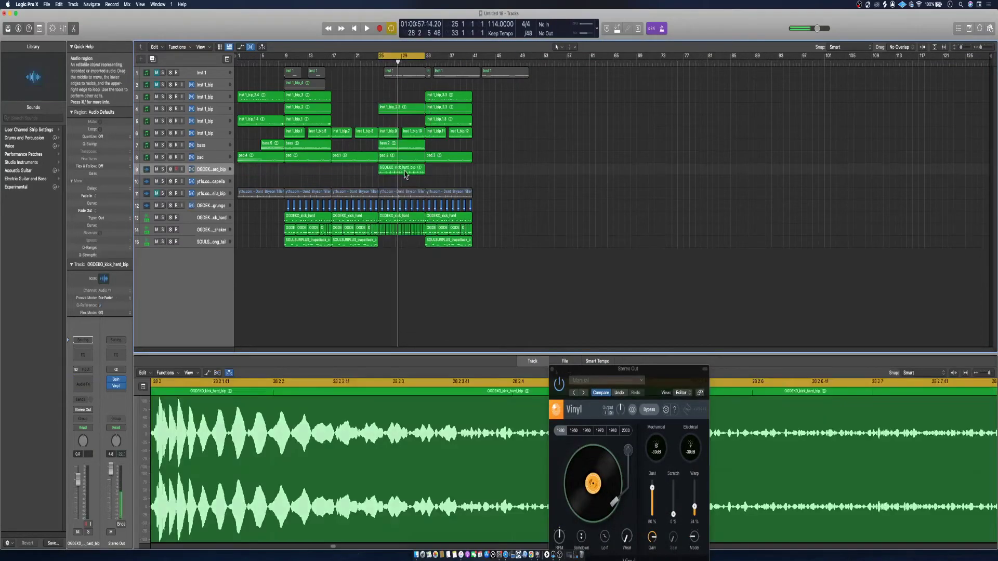
Move the bounced region to bar 41, loop bars 41 to 49, and transfer Vinyl from Stereo Out to the bounced track
drag(414, 169, 486, 173)
click(416, 56)
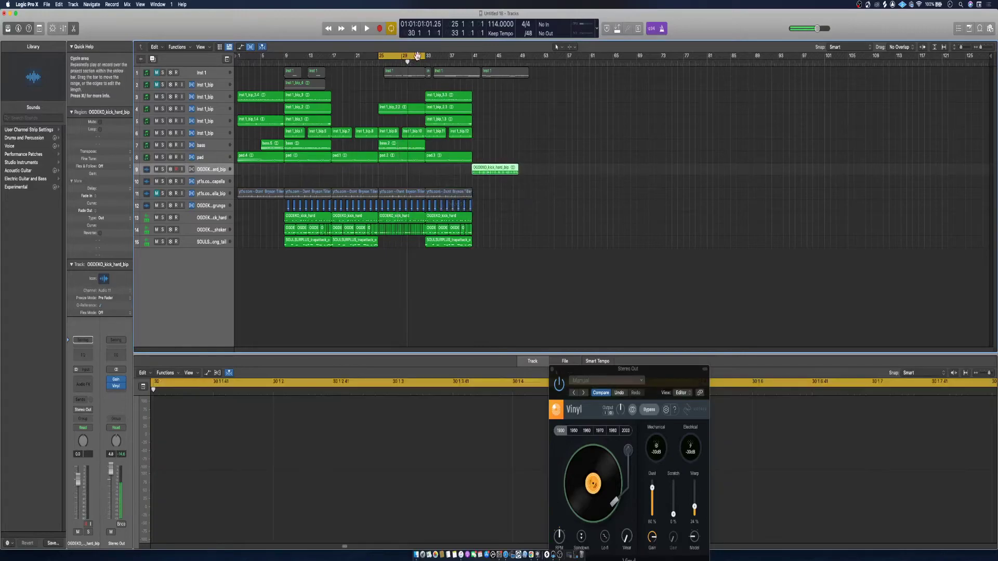
drag(473, 60, 521, 69)
key(space)
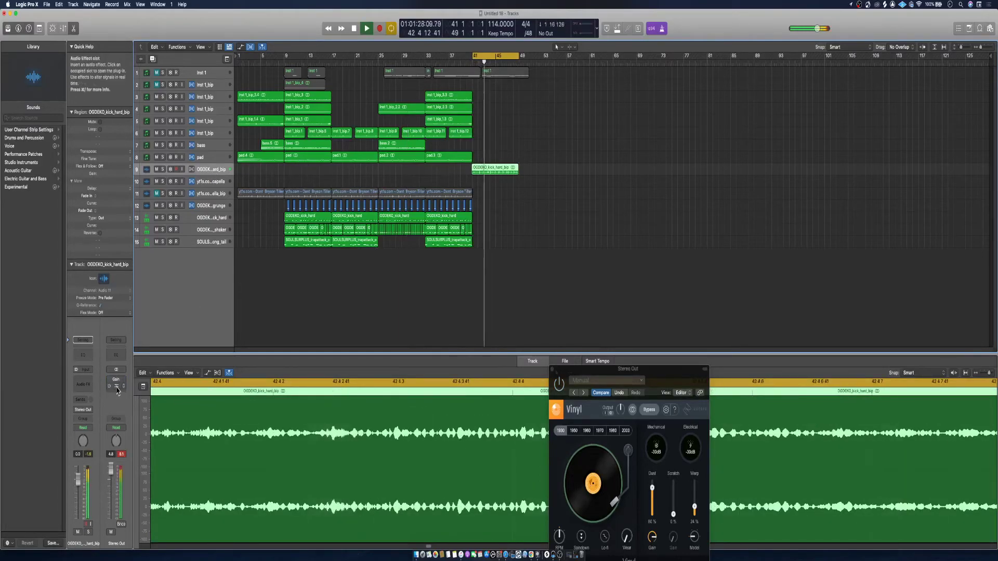
drag(116, 387, 84, 385)
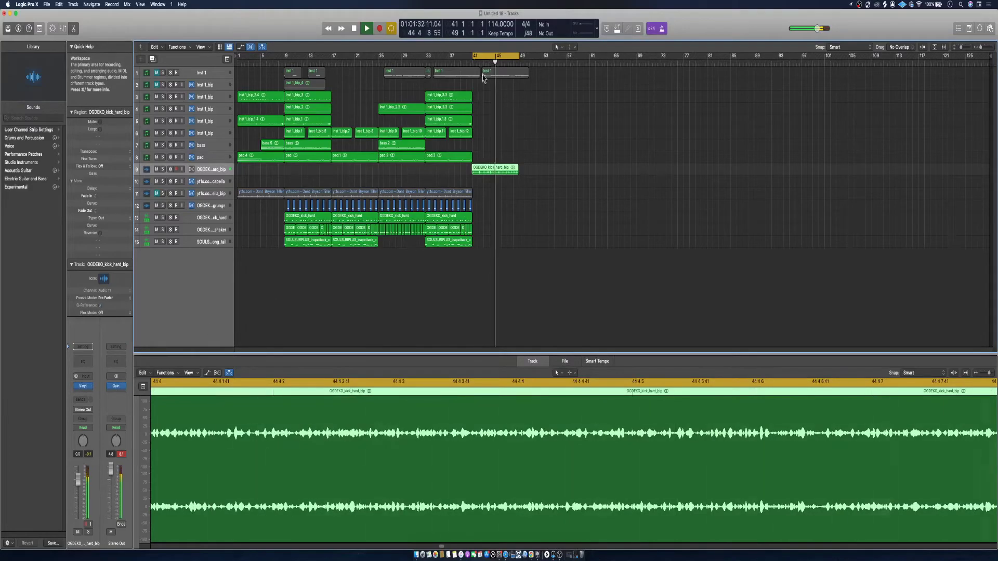
Nudge the bounced region at bar 41 slightly and set the cycle range to bars 1 to 49 for playback
drag(474, 55, 187, 122)
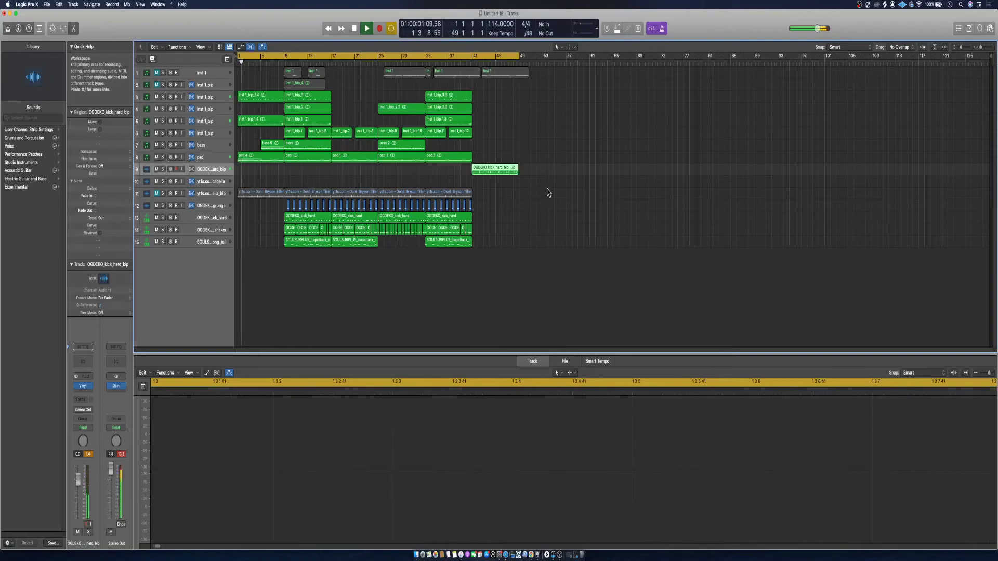
scroll(546, 190, up, 5)
scroll(546, 190, right, 5)
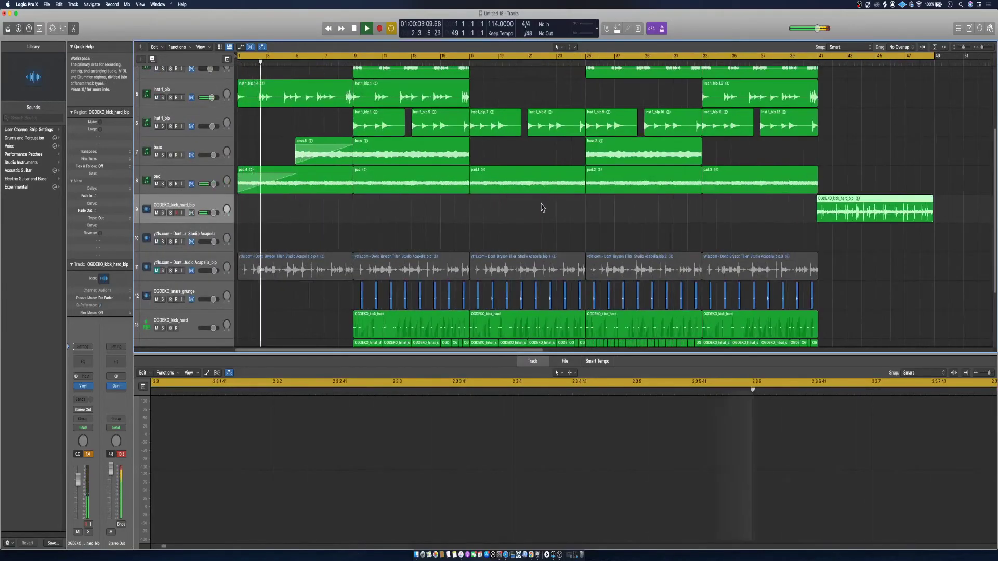
drag(879, 219, 879, 219)
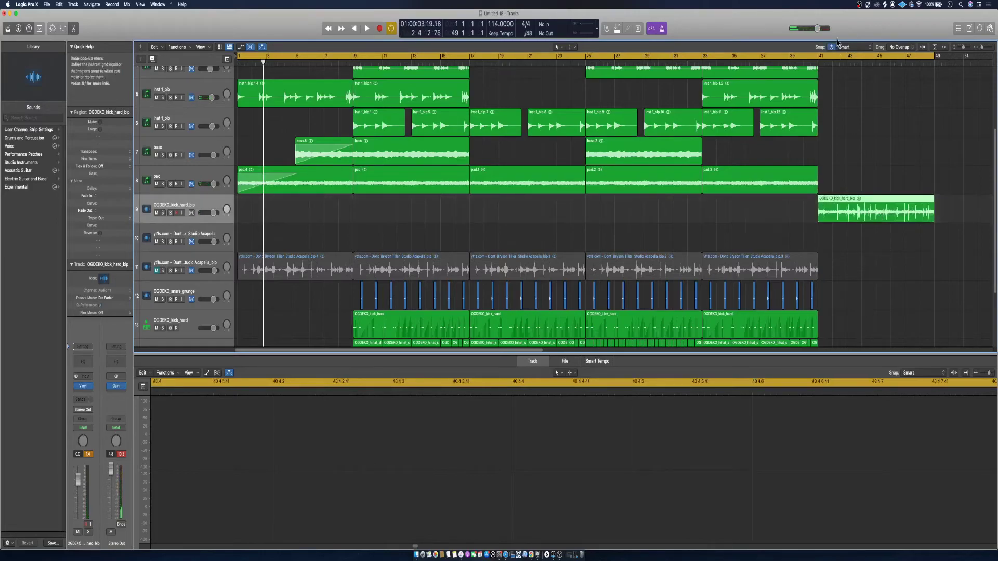
click(820, 57)
drag(820, 57, 934, 89)
key(space)
drag(819, 57, 177, 185)
Add a Channel EQ to the bounced kick track and shape it with low-cut and high-cut bands
click(82, 362)
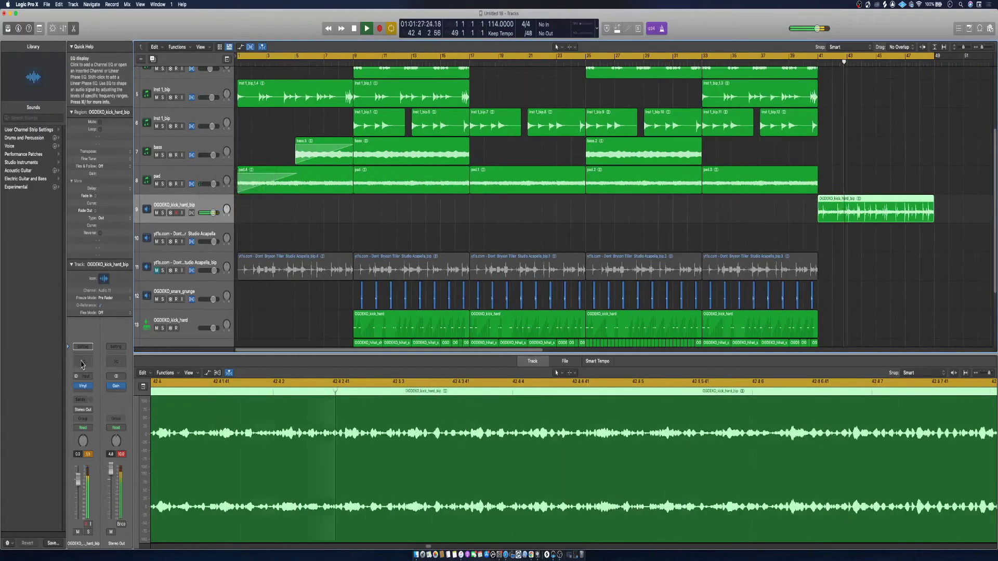
click(567, 147)
drag(574, 218, 467, 258)
click(327, 147)
drag(333, 250, 513, 222)
drag(448, 228, 509, 195)
click(309, 110)
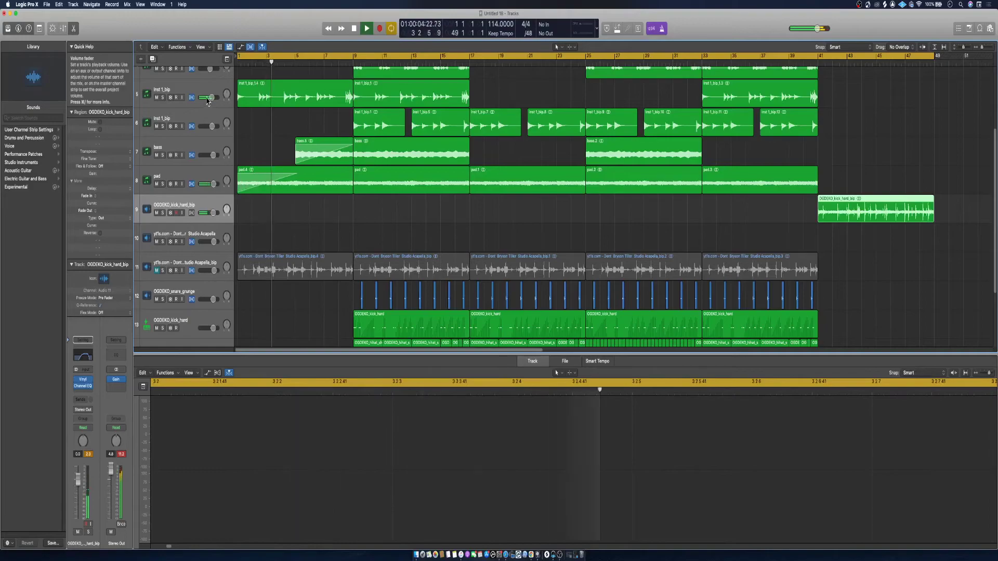
Insert ValhallaVintageVerb on the Inst 1_bip track 5 and adjust its reverb controls
click(182, 91)
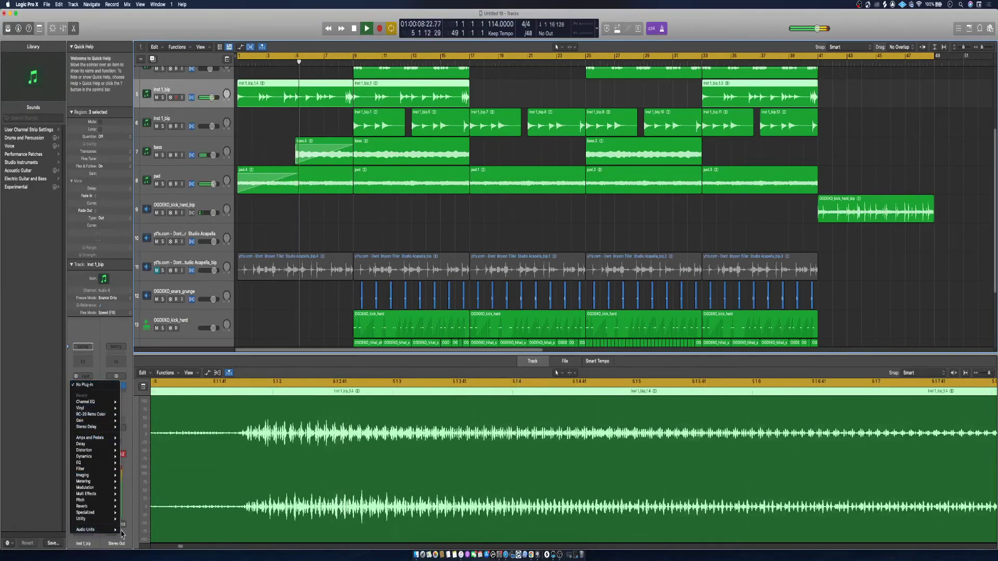
mouse_move(89, 529)
mouse_move(160, 520)
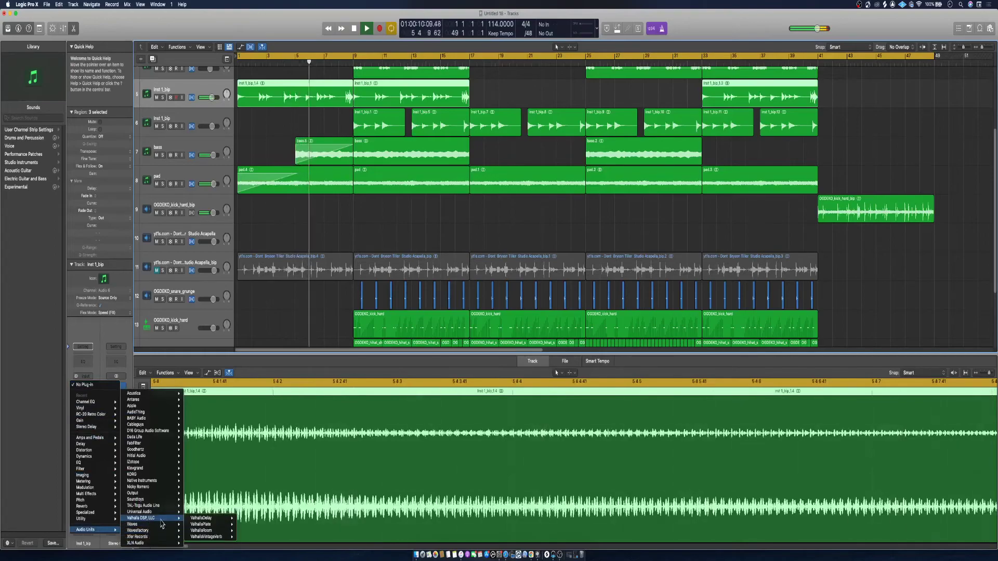
click(207, 537)
drag(331, 203, 325, 263)
drag(557, 245, 556, 225)
drag(371, 221, 370, 232)
click(310, 110)
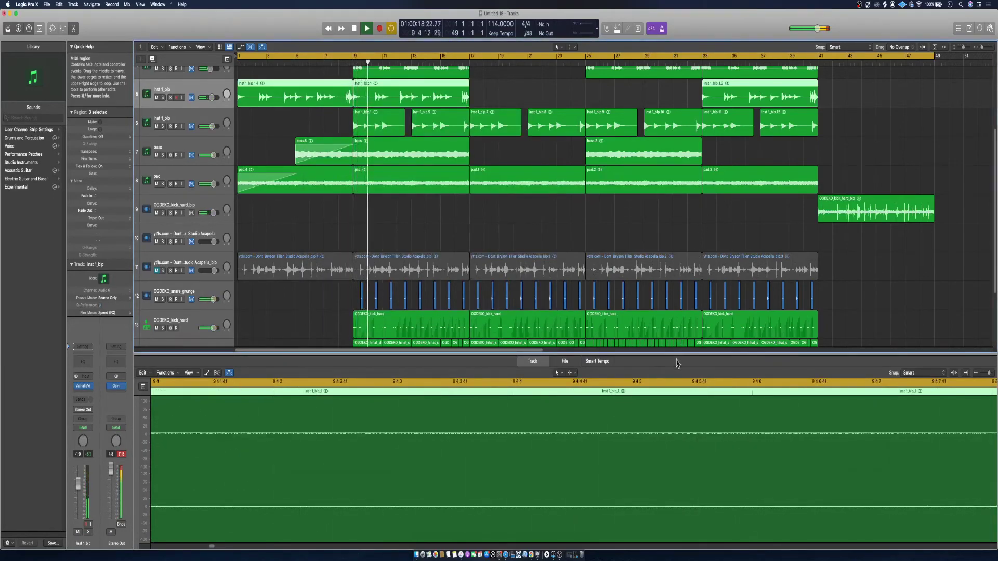
Collapse the editor pane, unmute the acapella bounce track to hear it in the mix, and mute it again
drag(675, 356, 675, 542)
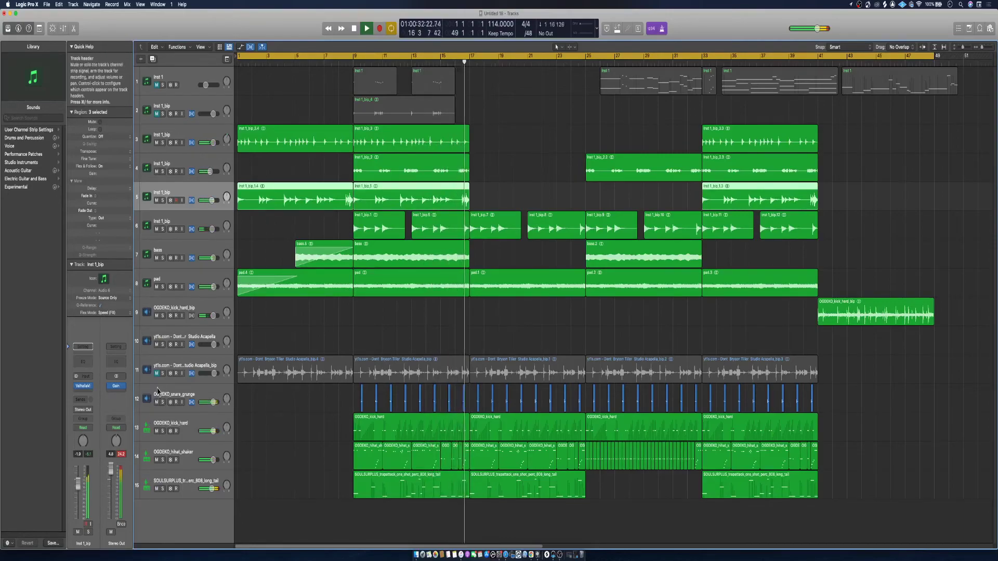
click(157, 374)
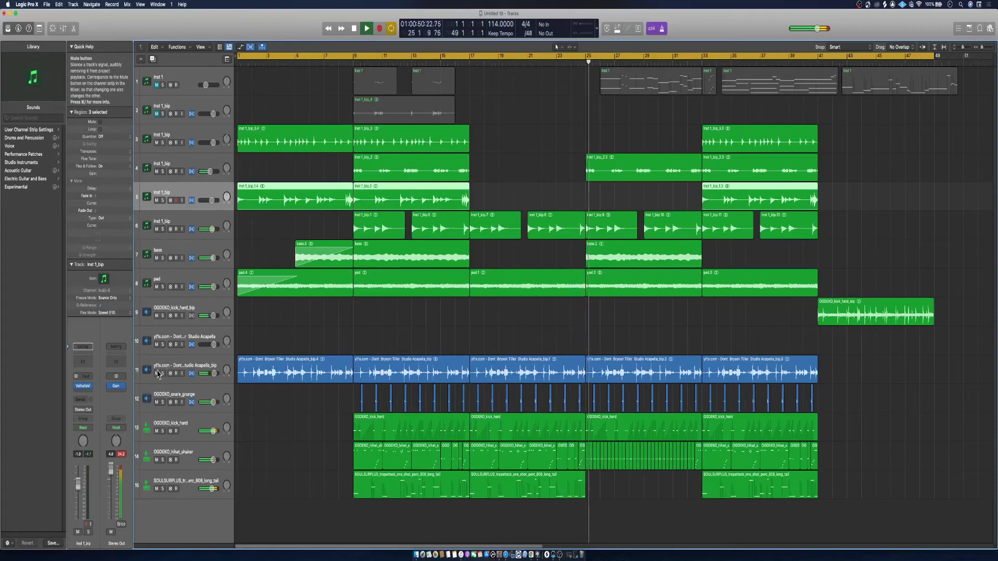
click(157, 374)
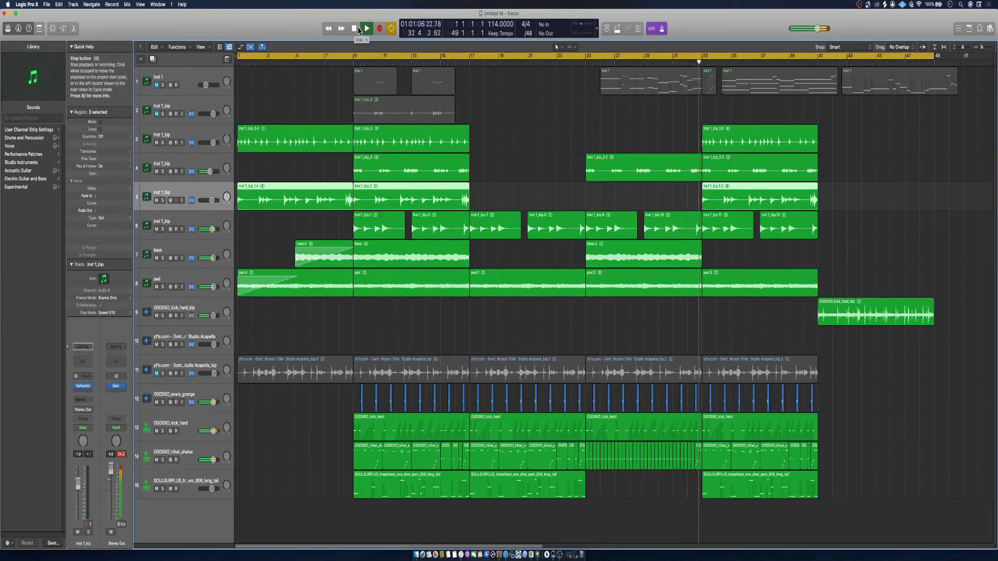
Loop bars 33 to 41 and solo the pad track and the Inst 1_bip track 3
click(876, 284)
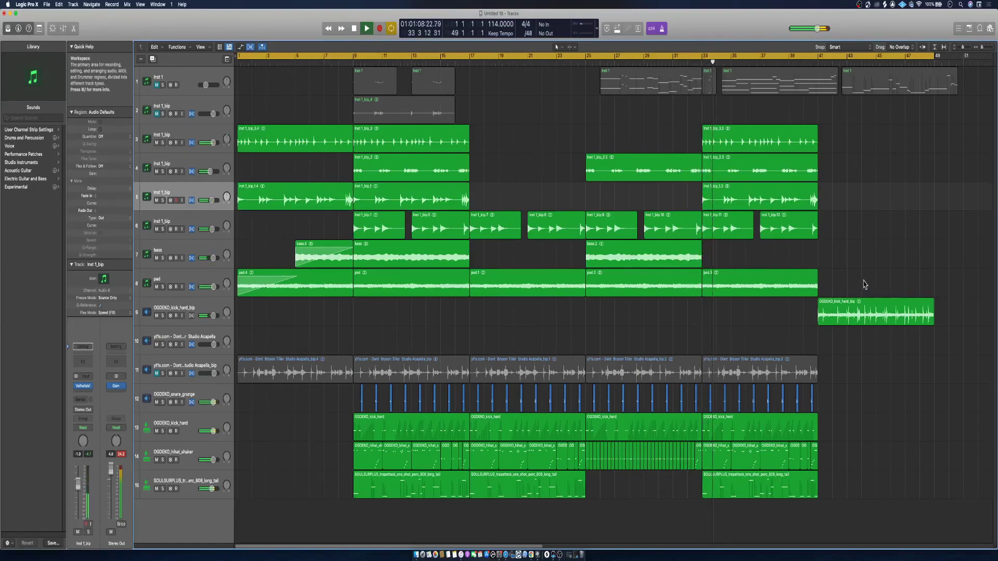
key(super+Left)
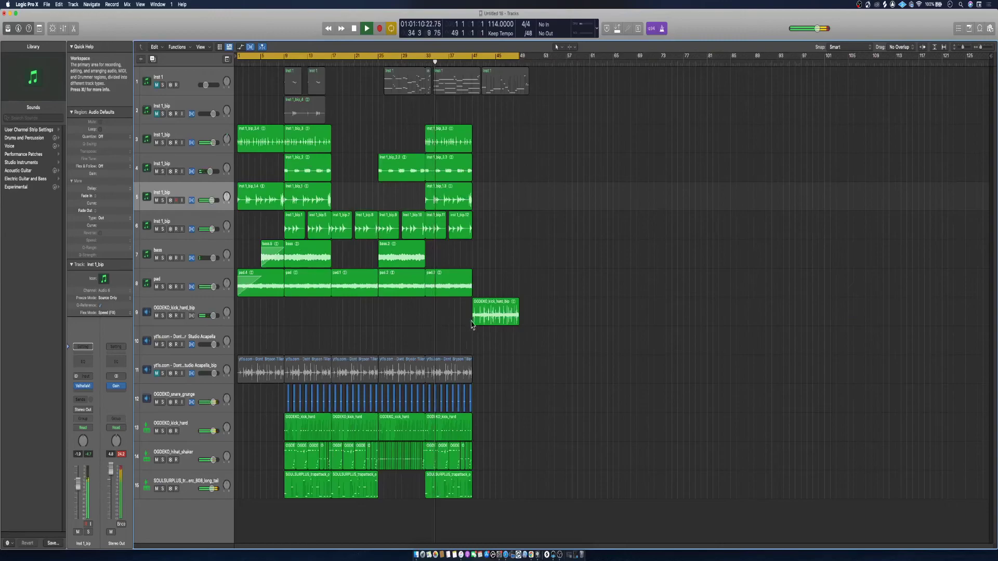
key(super+a)
click(552, 158)
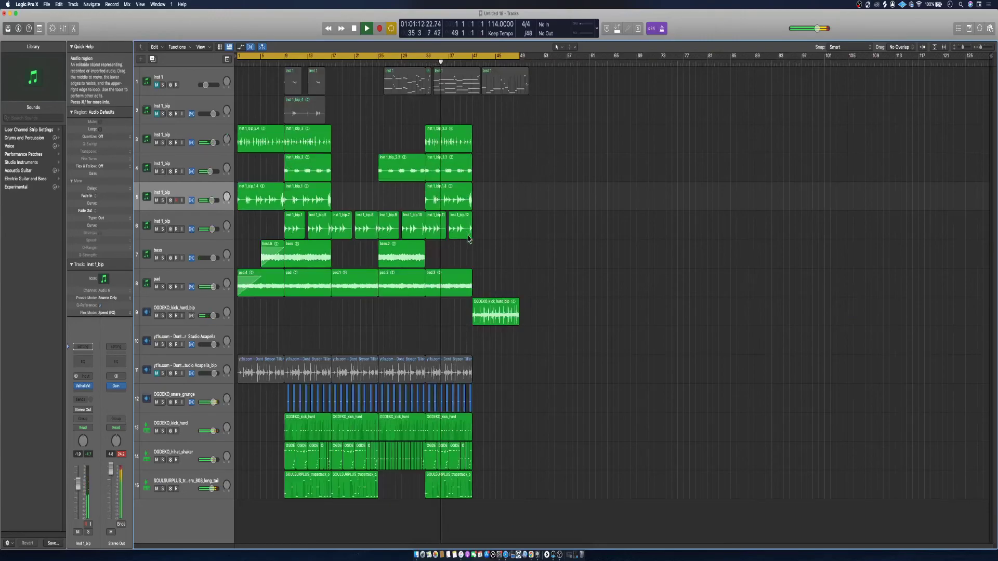
drag(428, 57, 469, 82)
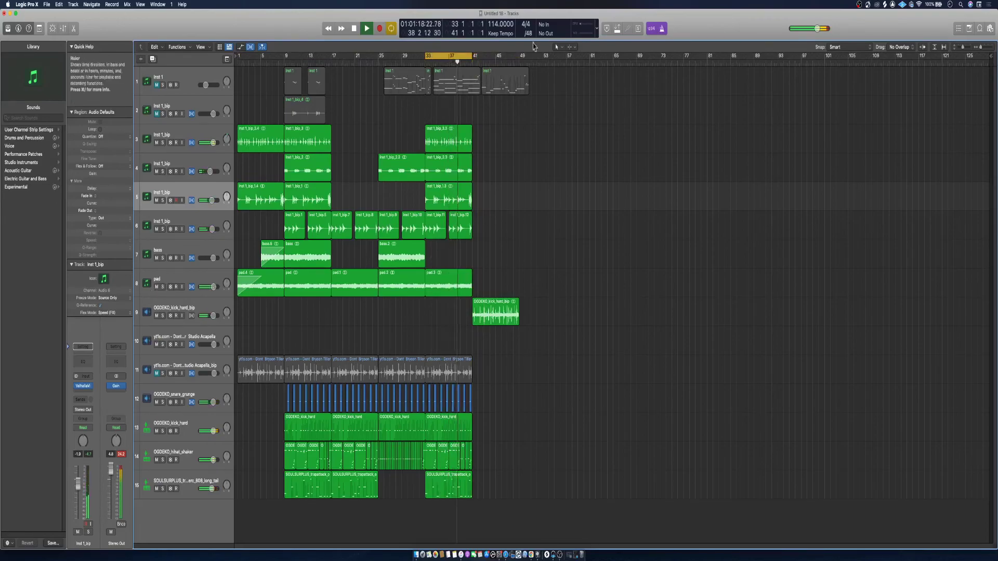
click(163, 288)
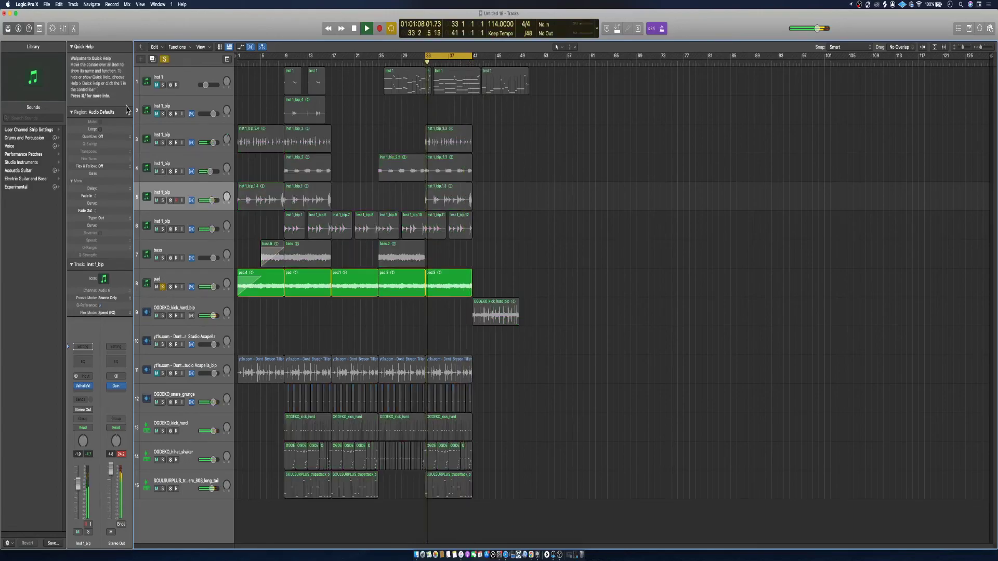
click(163, 143)
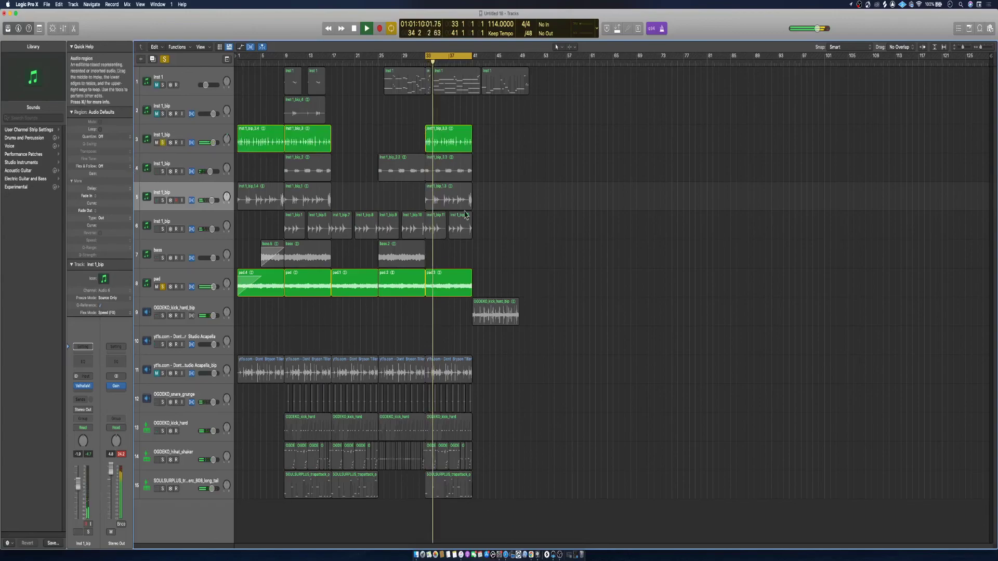
Copy the soloed Inst 1_bip and pad regions from bar 33 to bar 49, and turn off cycle mode
drag(451, 141, 544, 142)
drag(450, 286, 535, 284)
click(458, 57)
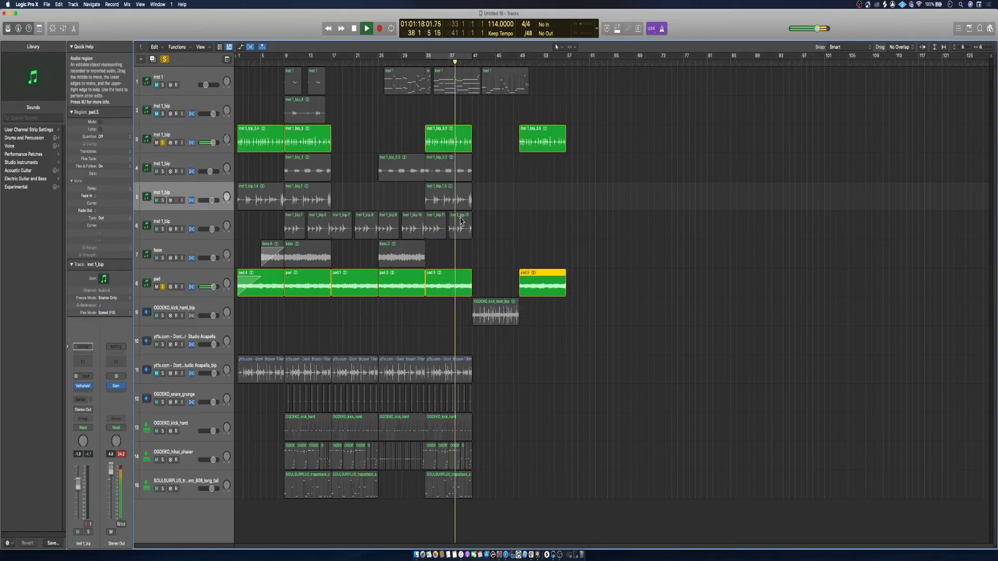
key(space)
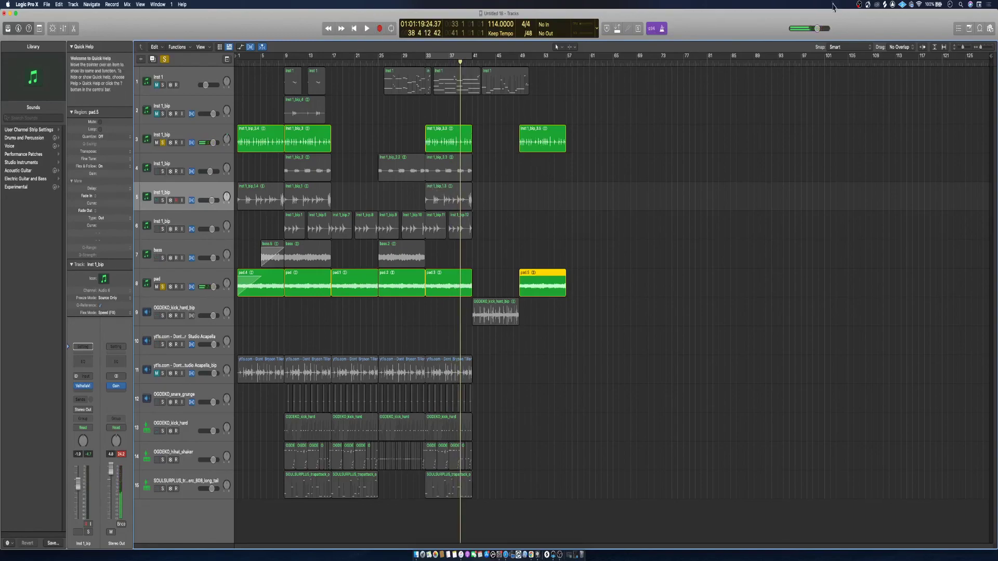
click(859, 5)
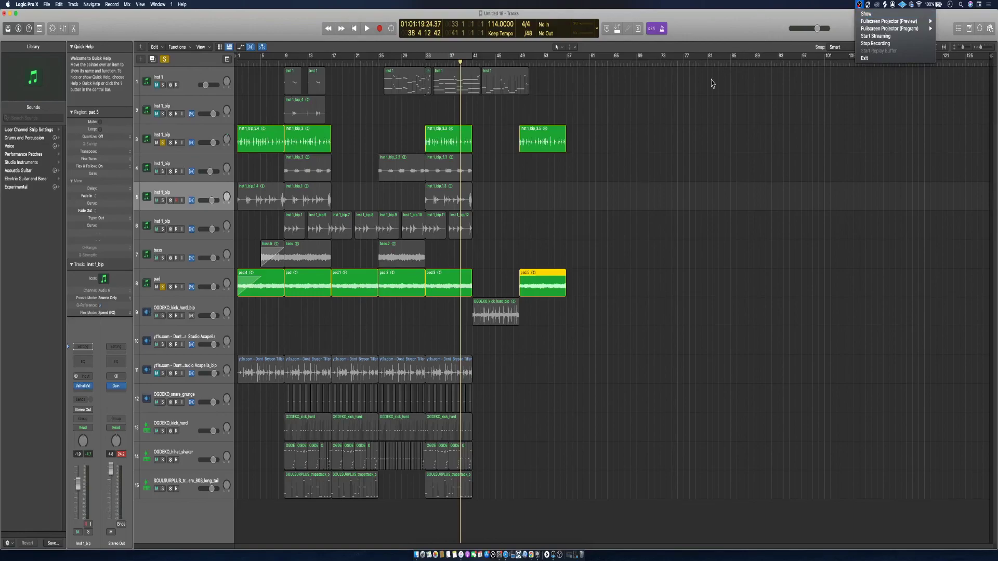
click(350, 10)
key(space)
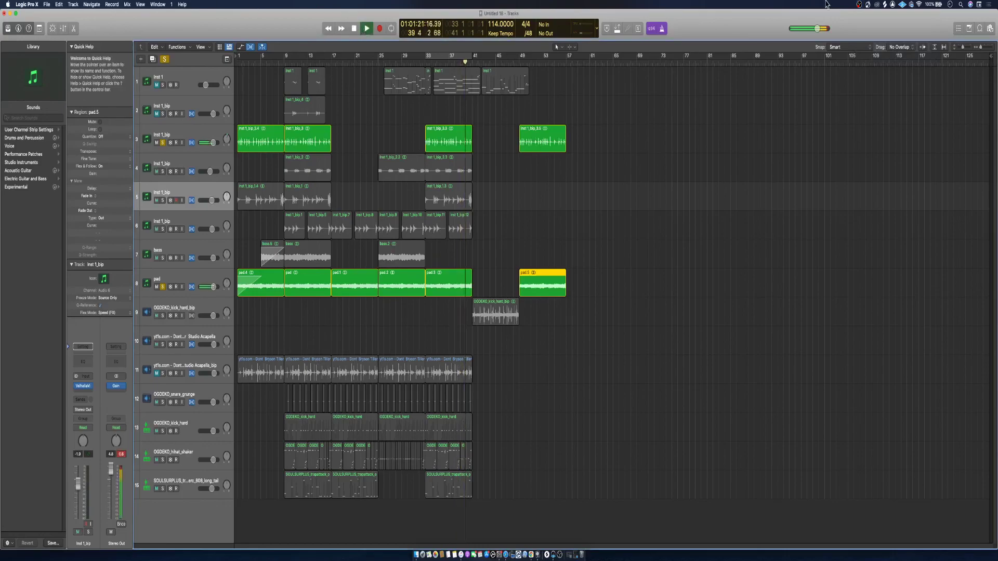
drag(857, 13, 858, 56)
key(super+Tab)
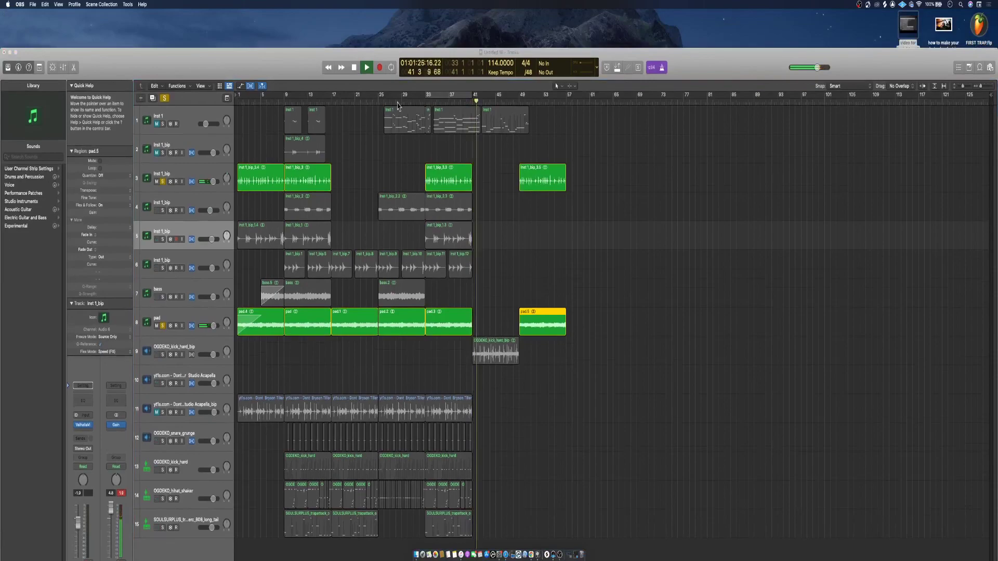
click(355, 68)
click(859, 5)
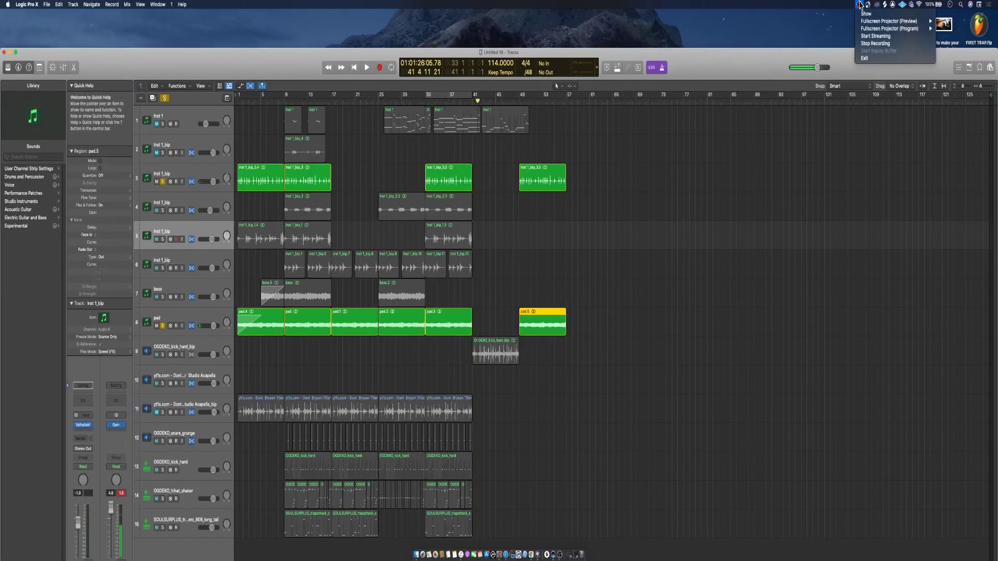